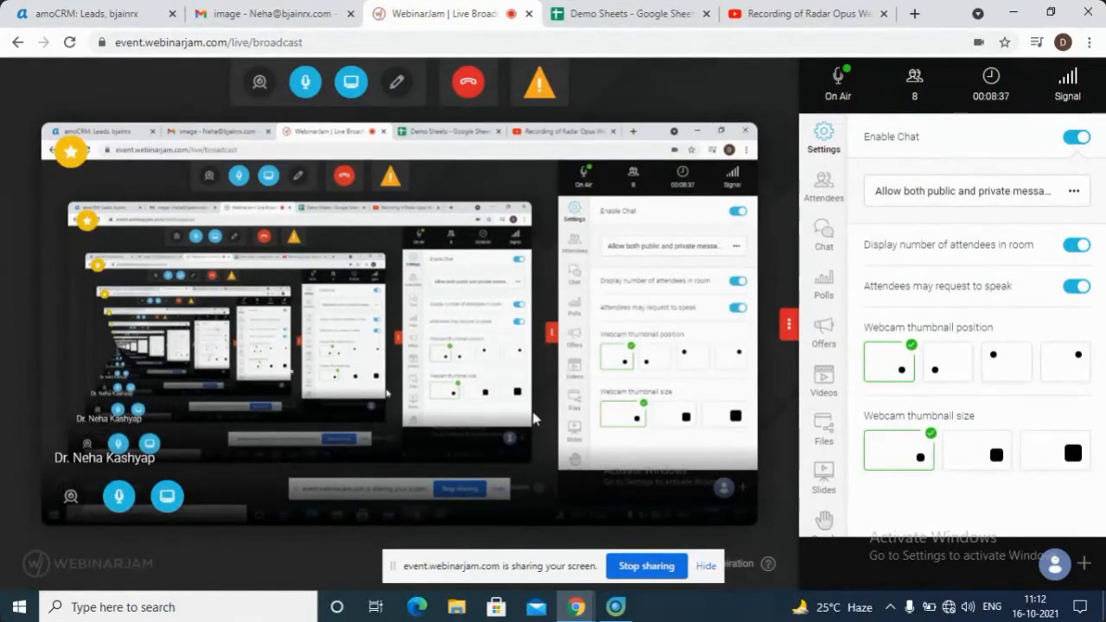
# Switch to RadarOpus, show the side table of contents, and browse the list of stored patients
pyautogui.hotkey('alt', 'Tab')
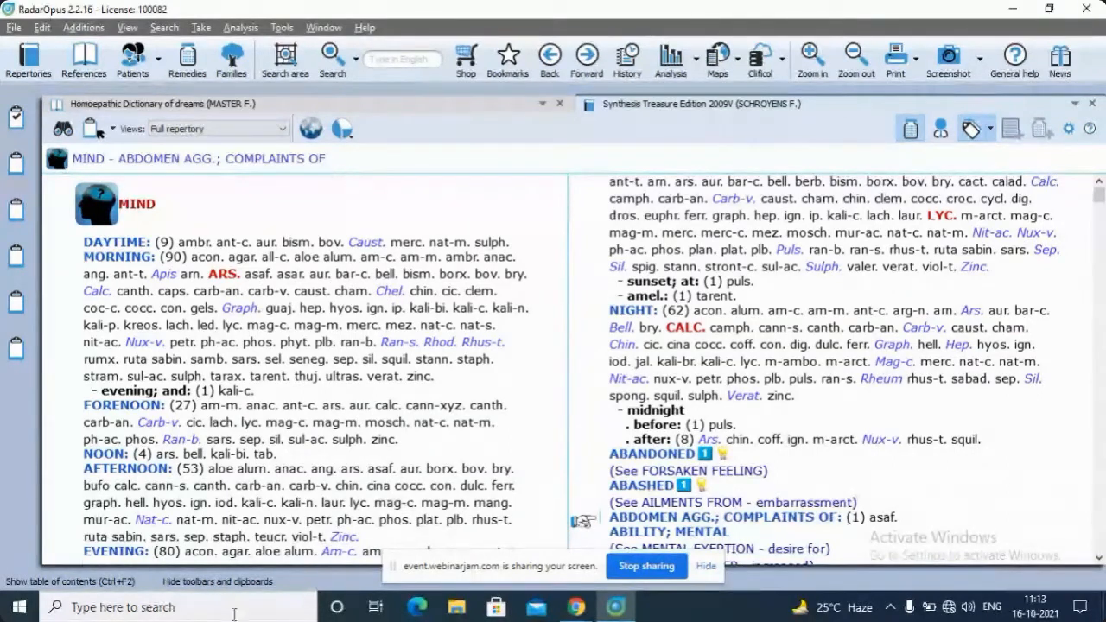
pyautogui.click(71, 582)
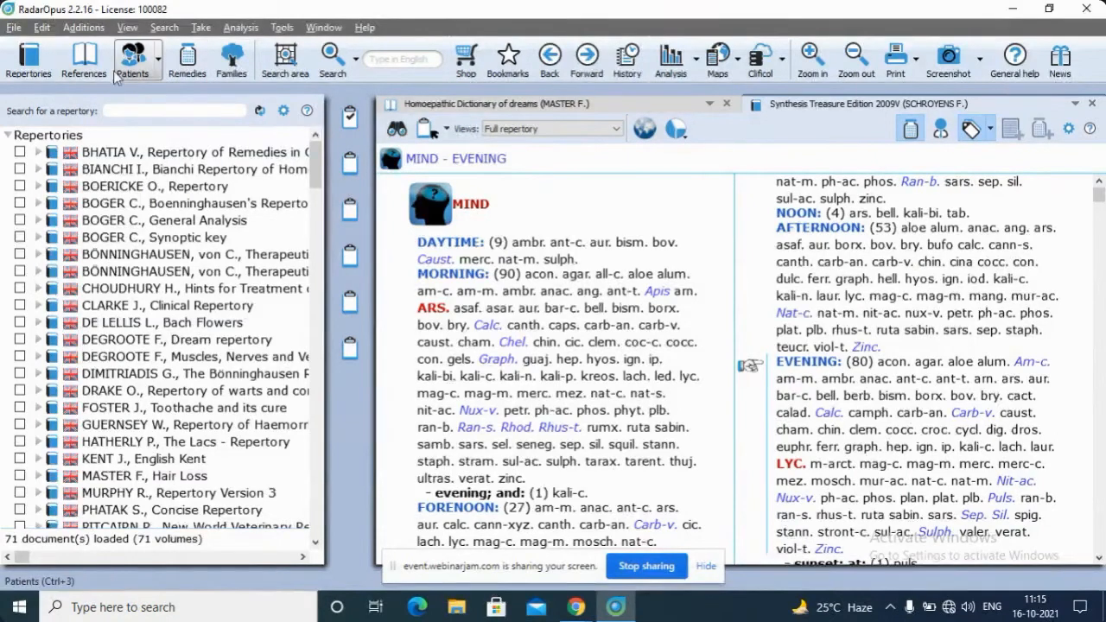
pyautogui.click(141, 65)
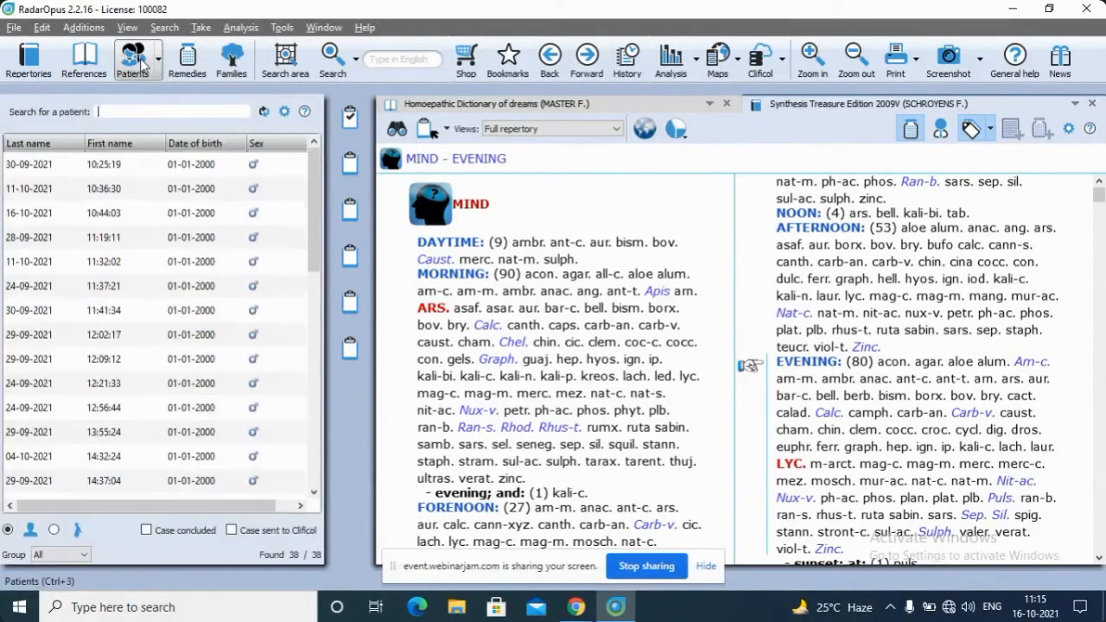
pyautogui.scroll(-3, 223, 212)
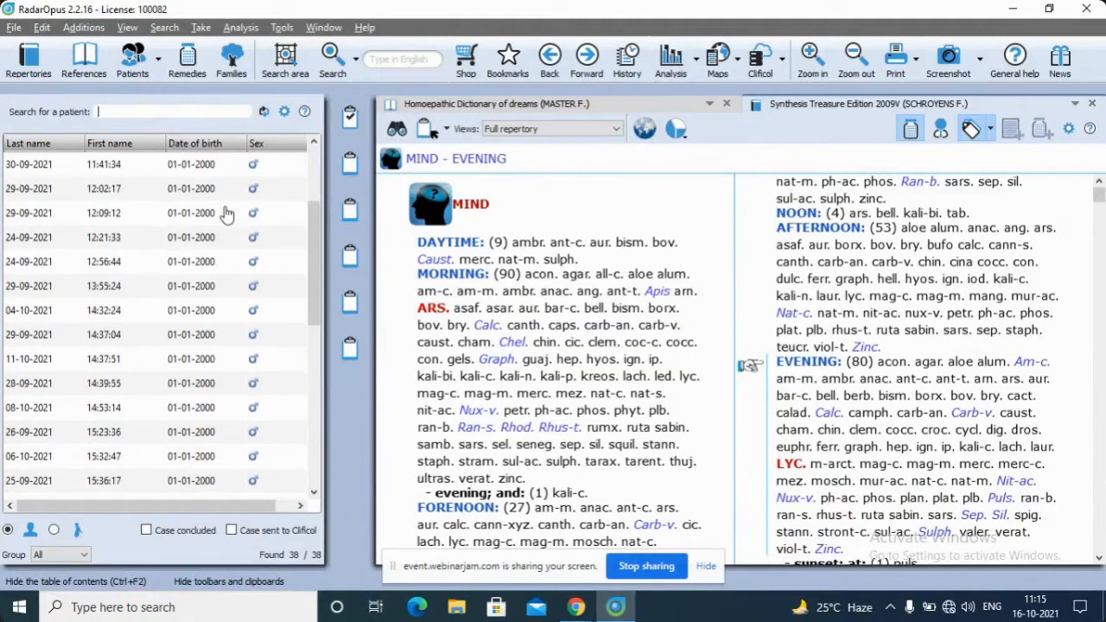
pyautogui.scroll(-2, 220, 213)
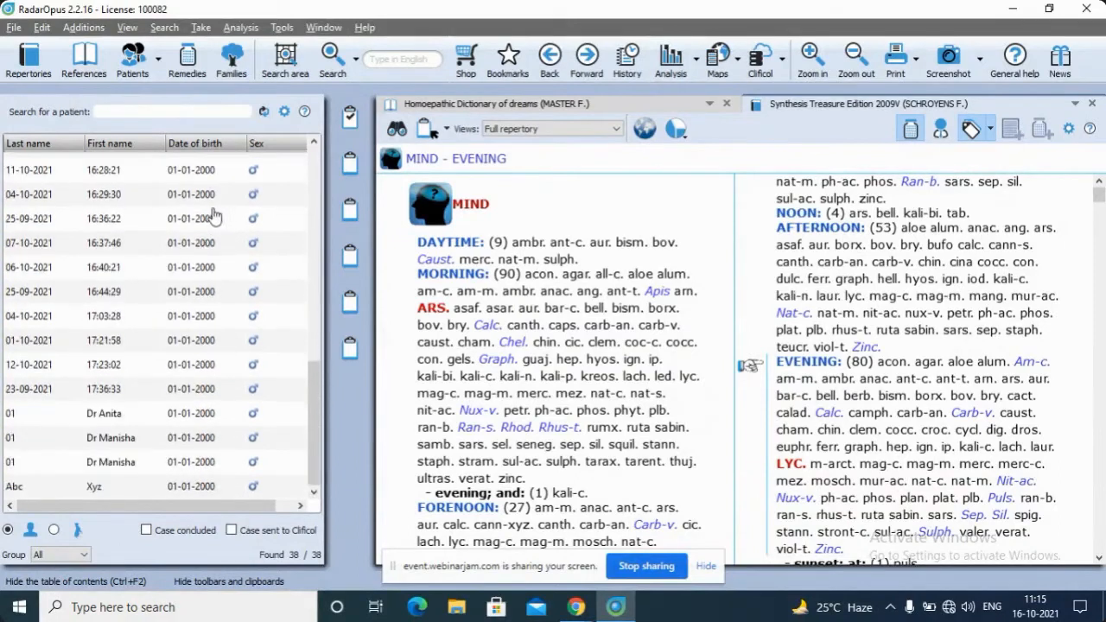
pyautogui.scroll(5, 214, 214)
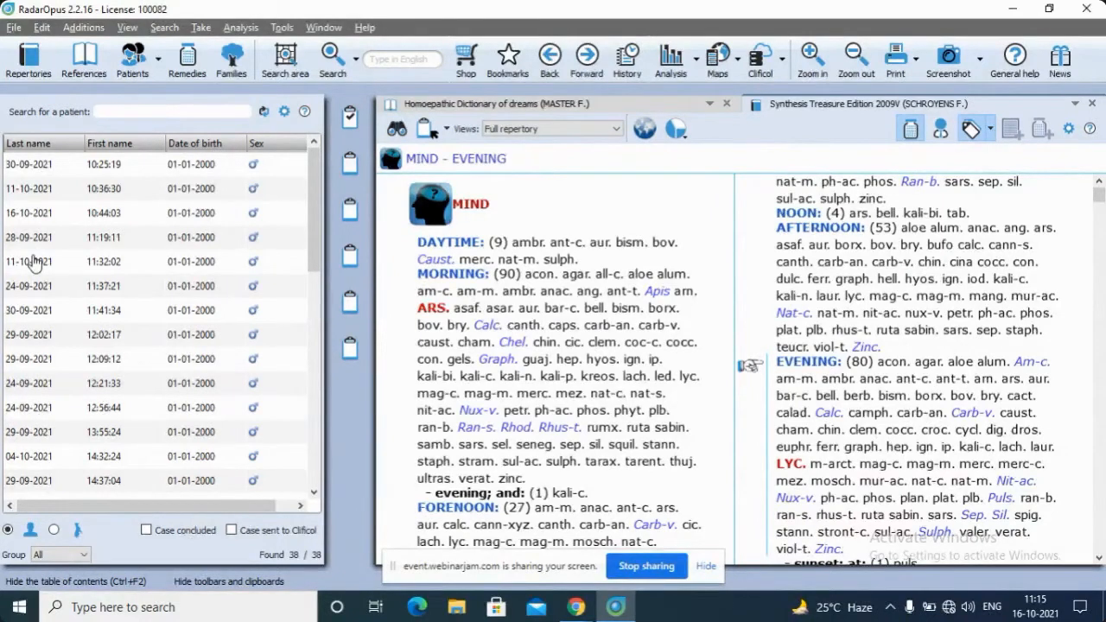
pyautogui.scroll(-8, 104, 262)
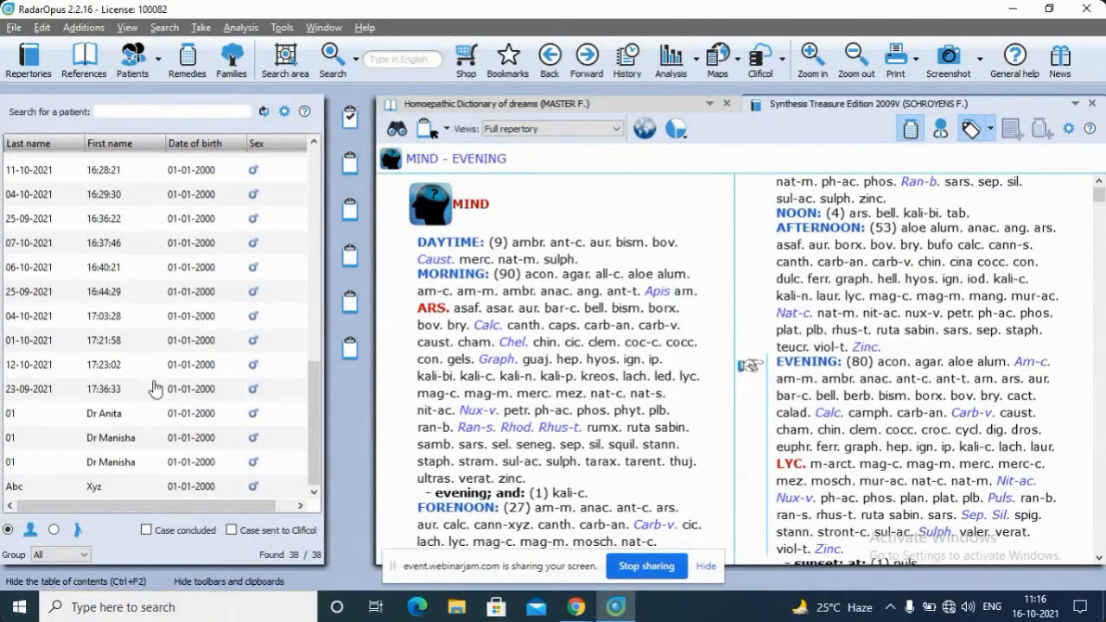
# Open the second-to-last patient's file from the list and recall that patient's last analysis
pyautogui.doubleClick(90, 467)
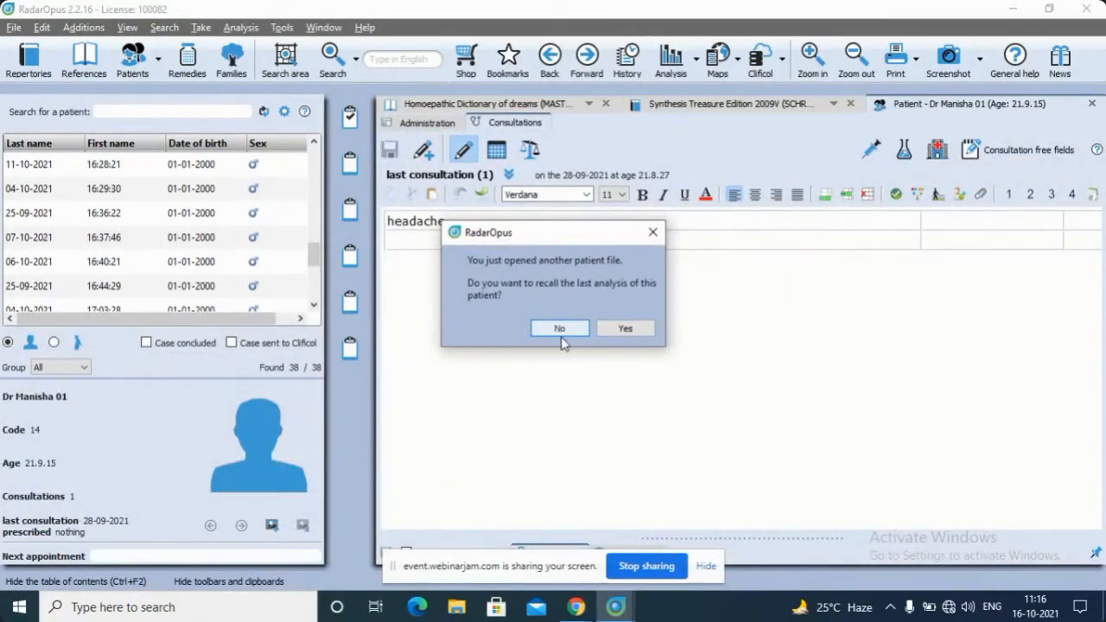
pyautogui.click(616, 333)
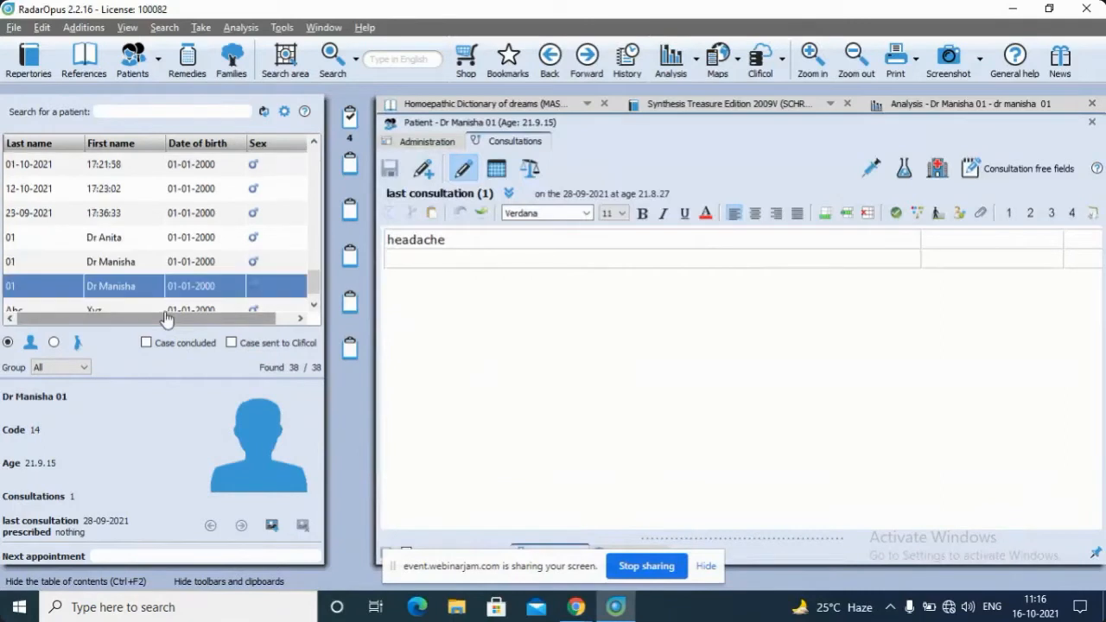
pyautogui.scroll(-1, 313, 292)
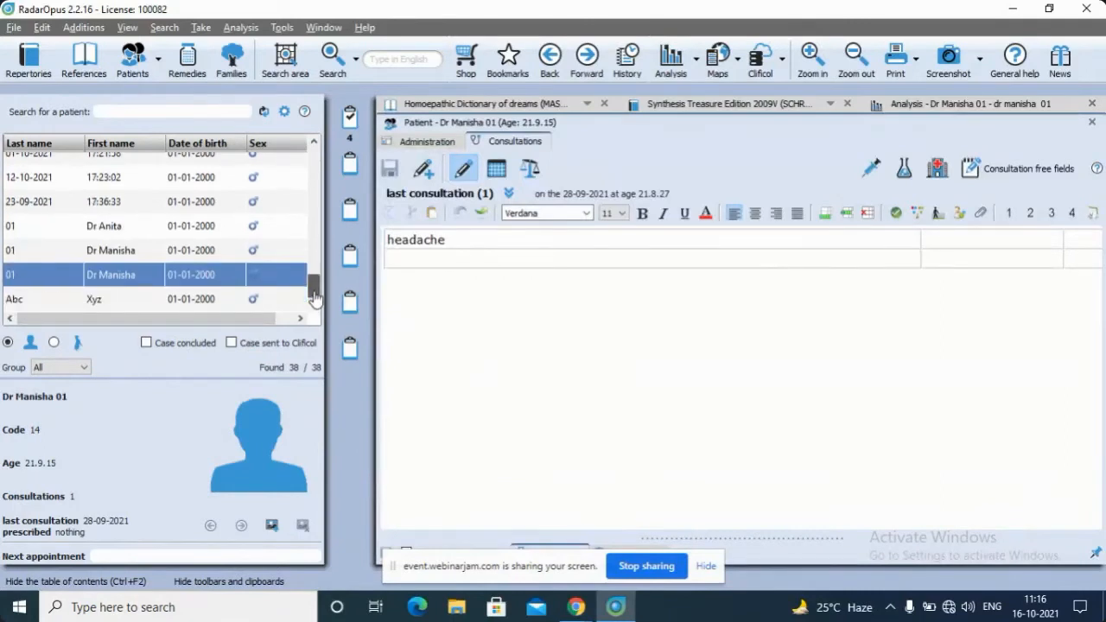
pyautogui.doubleClick(171, 283)
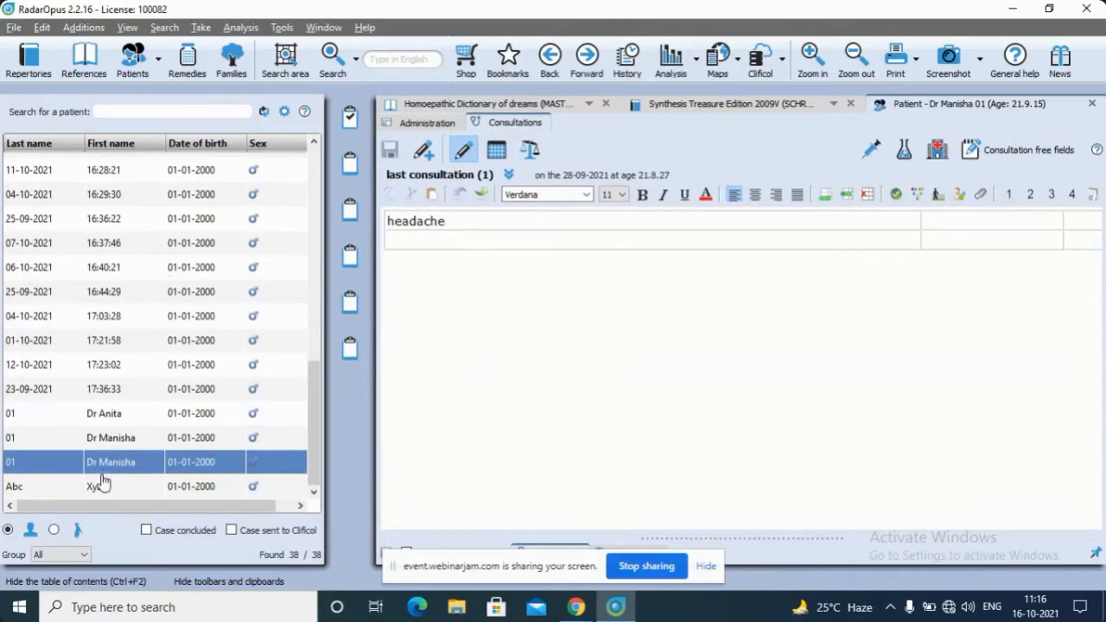
# Open the fourth-from-last patient's file, recall its last analysis, and show the patient's administration data
pyautogui.click(105, 415)
pyautogui.press('Return')
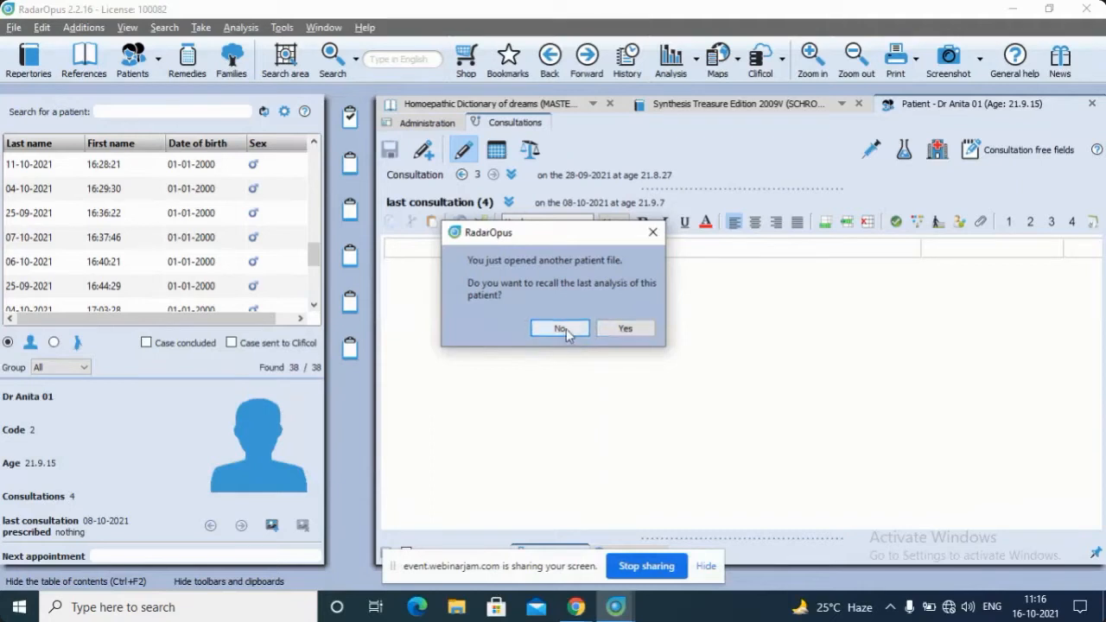
pyautogui.click(624, 331)
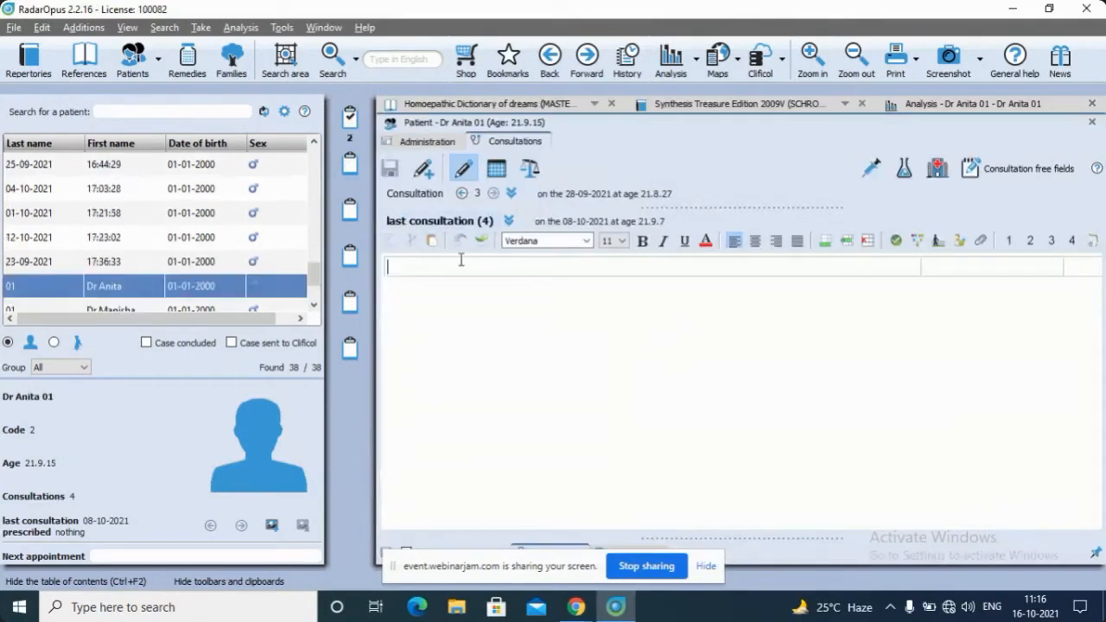
pyautogui.click(415, 141)
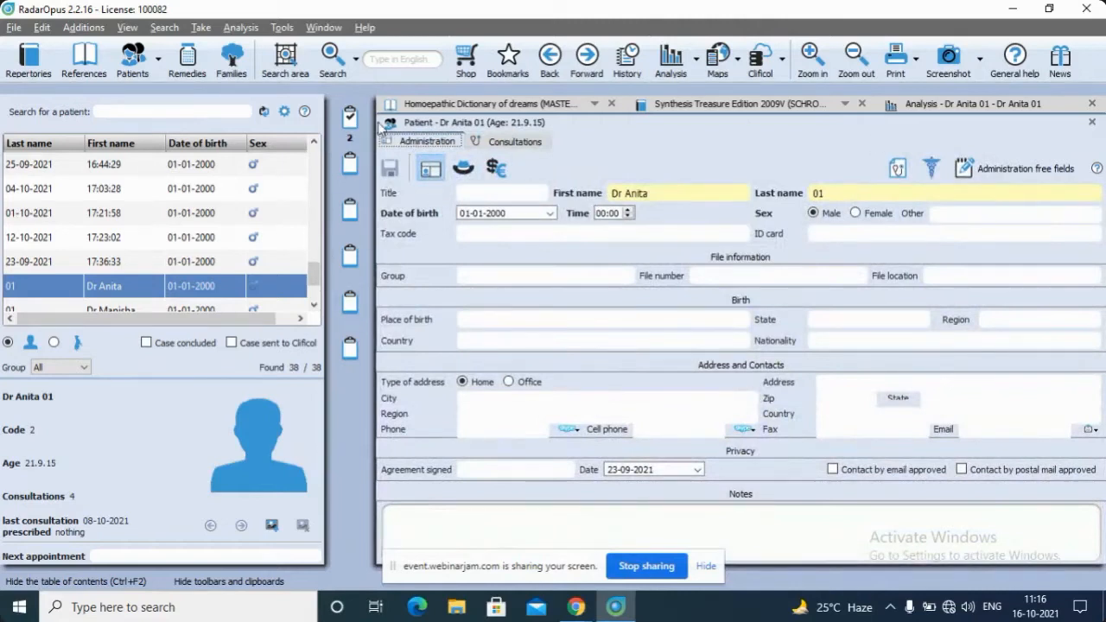
# Clear all clipboards of the recalled analysis and return to the start of the patient list
pyautogui.rightClick(348, 121)
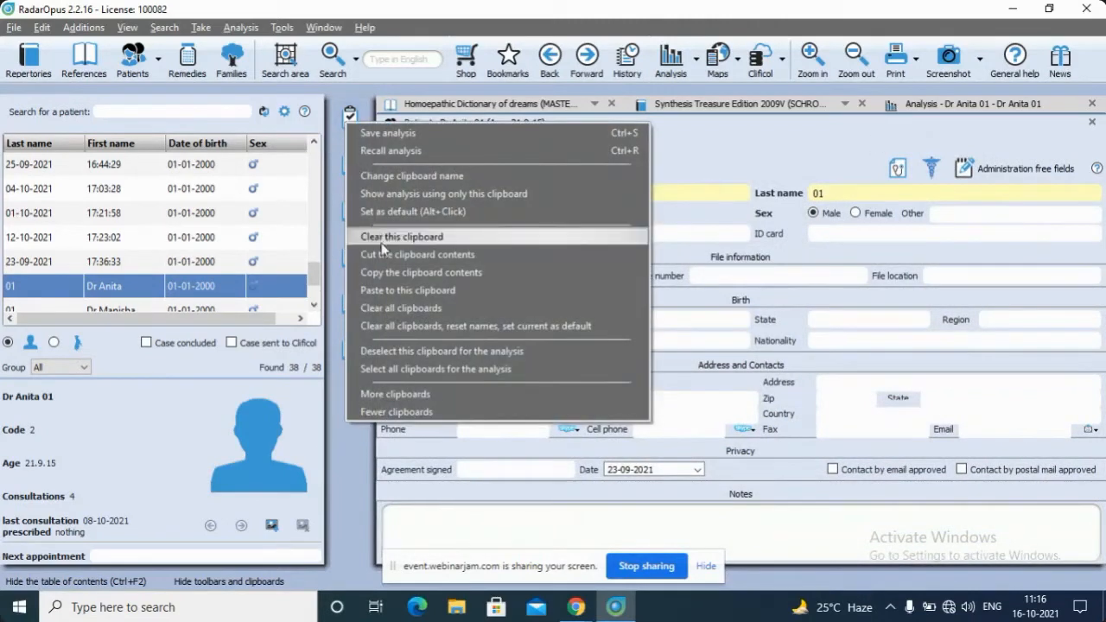
pyautogui.click(394, 310)
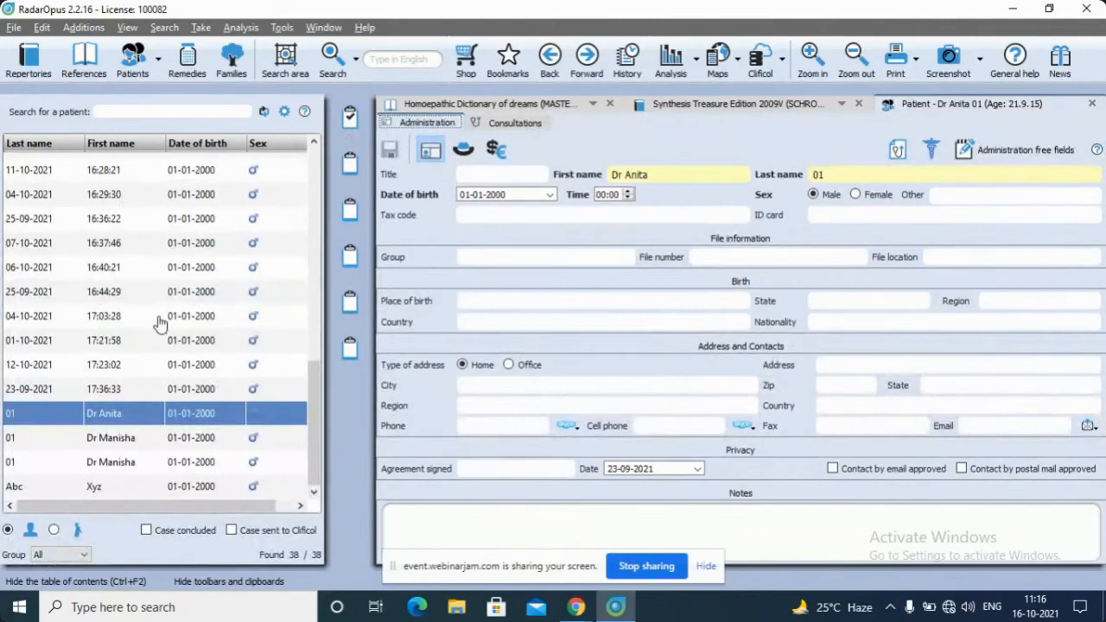
pyautogui.scroll(2, 158, 322)
pyautogui.scroll(6, 158, 323)
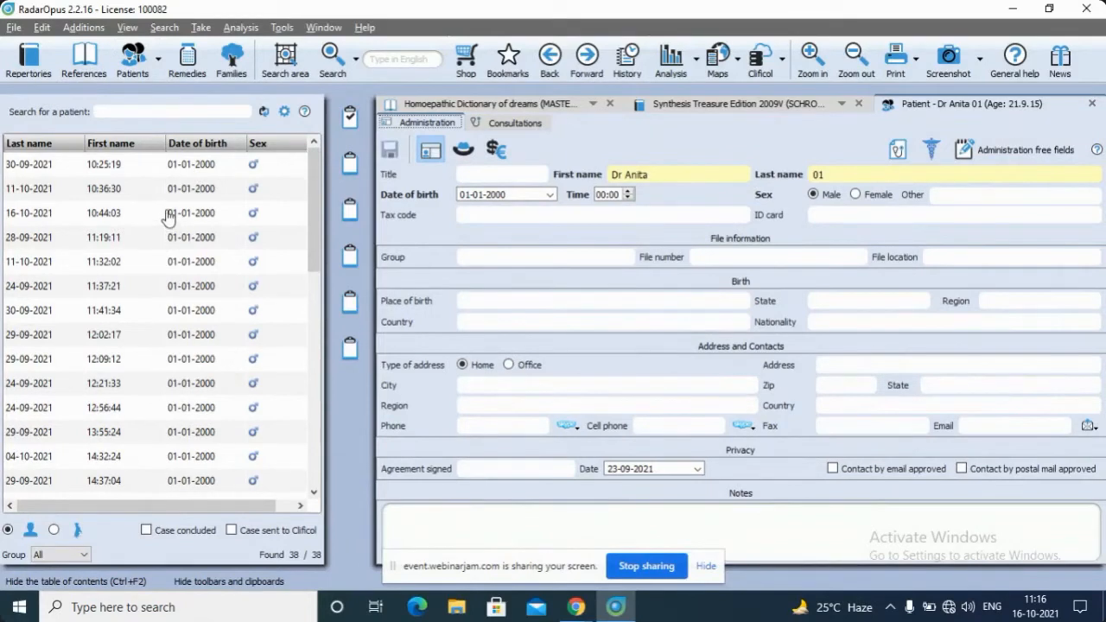
# Create a new human patient case, going to the Administrative window first
pyautogui.click(159, 61)
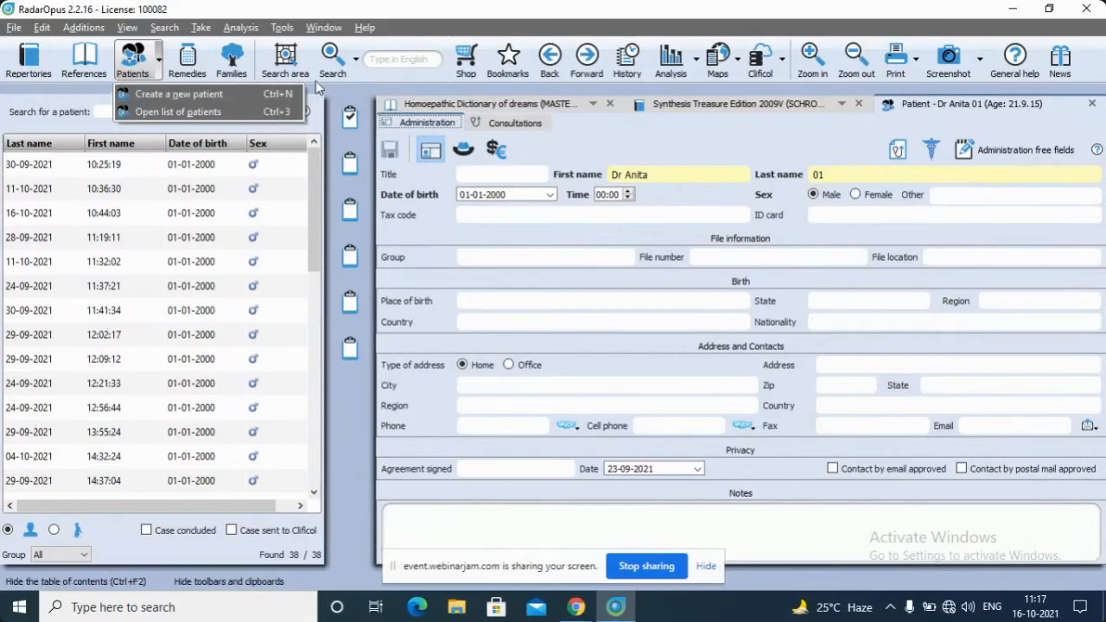
pyautogui.click(216, 94)
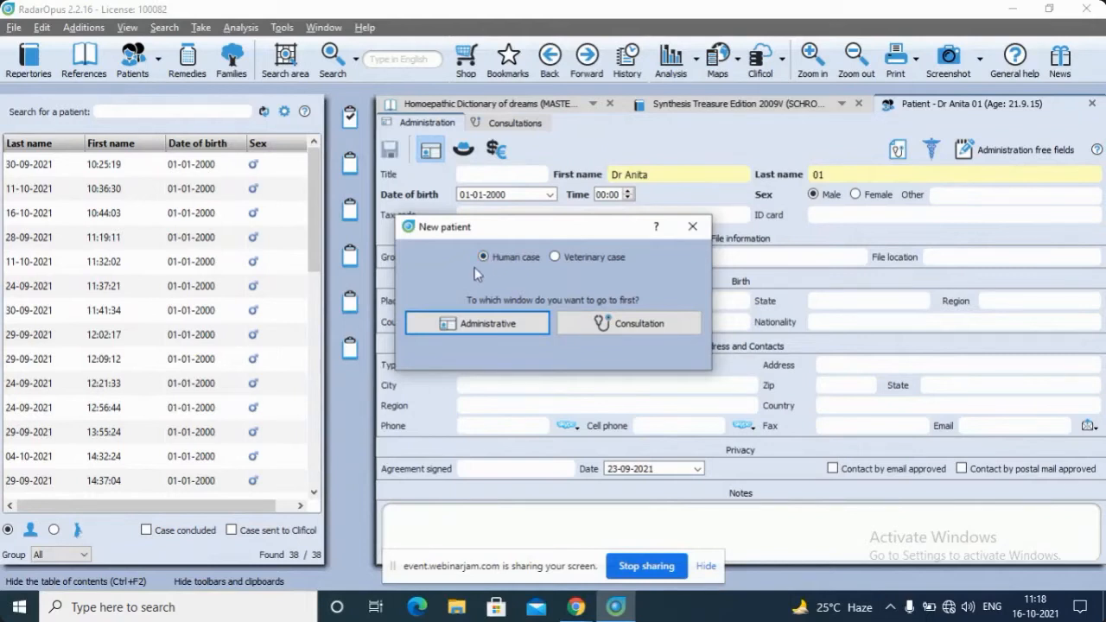
pyautogui.click(473, 321)
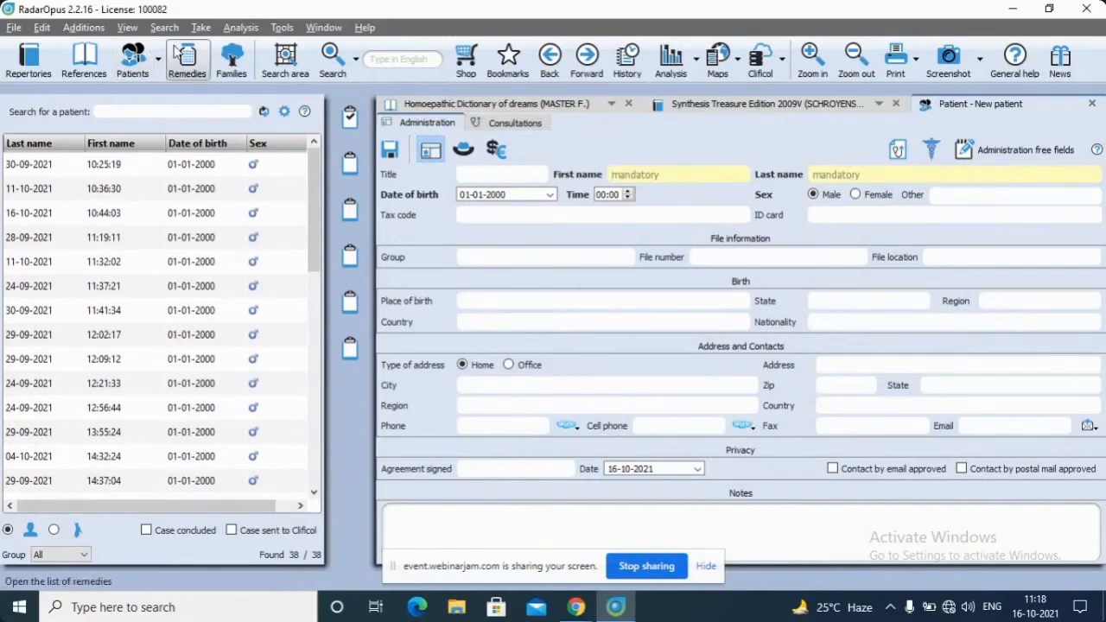
pyautogui.click(158, 66)
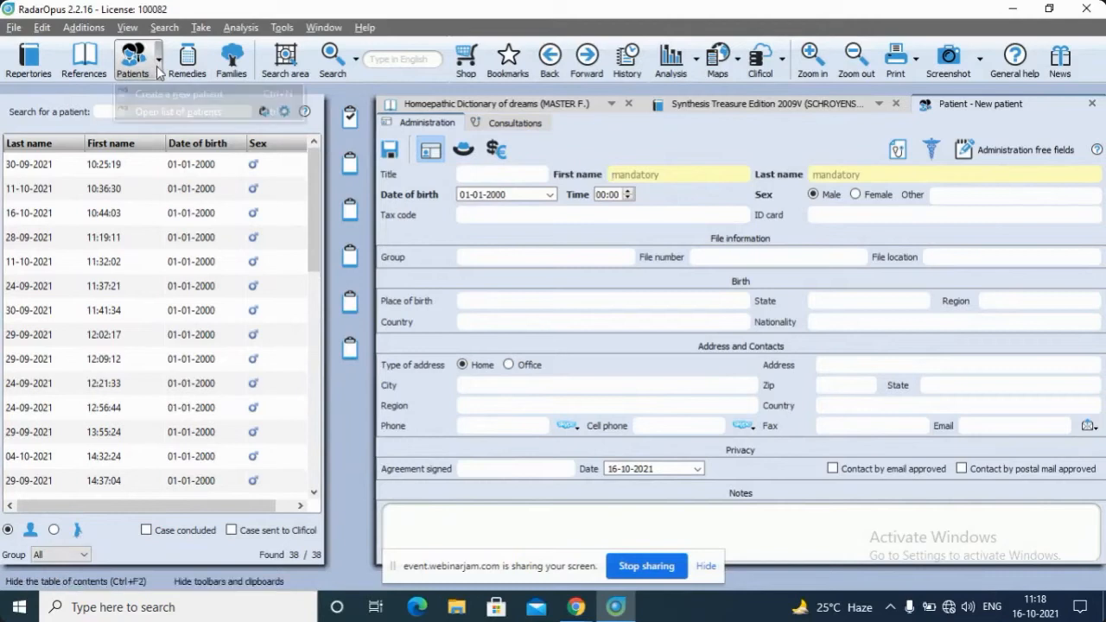
pyautogui.click(177, 93)
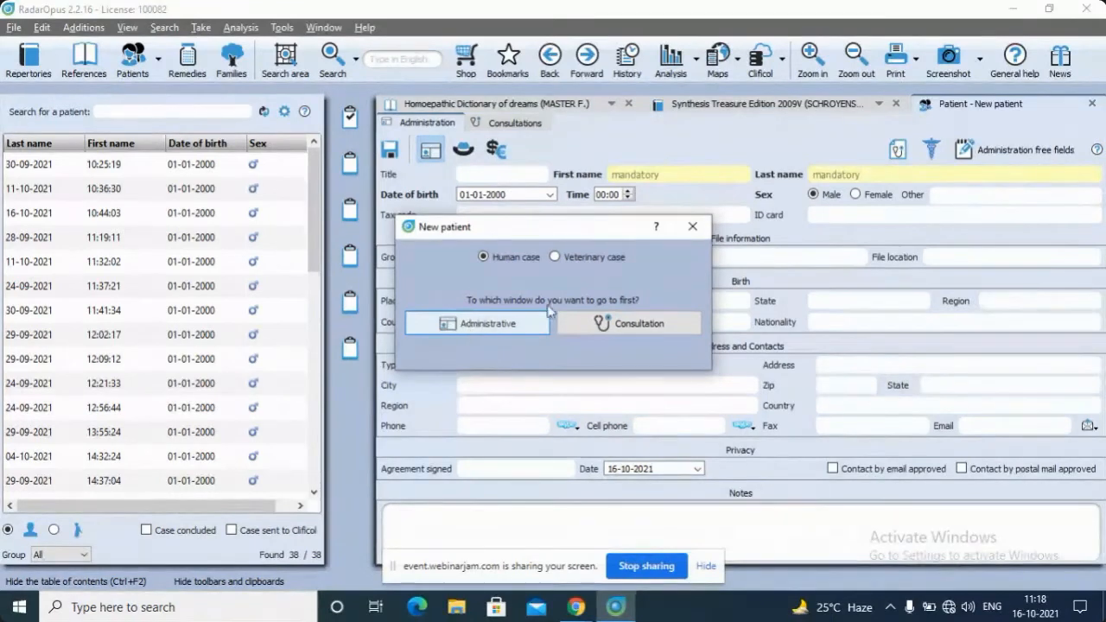
pyautogui.click(691, 228)
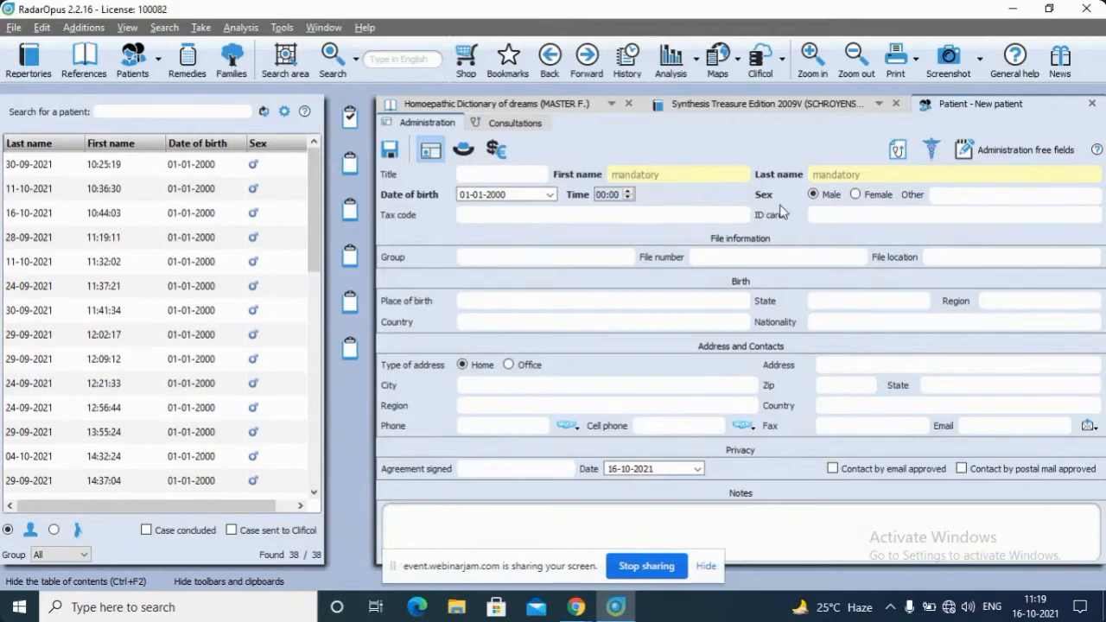
# Examine the choices for other sex, title and file location in the new patient form, hiding the screen-sharing notice
pyautogui.click(1093, 196)
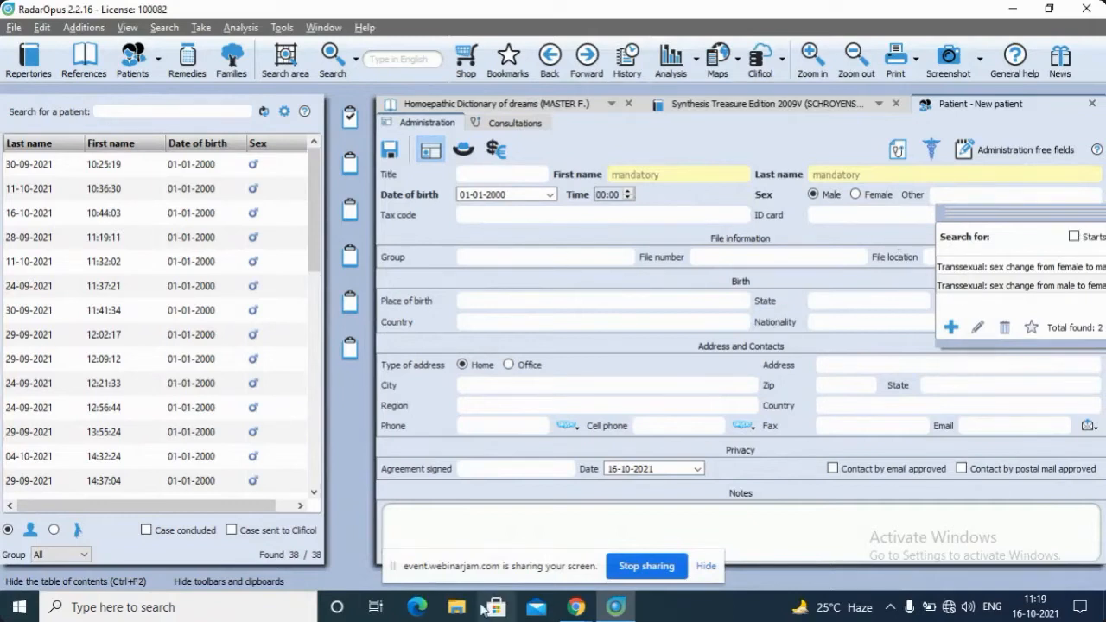
pyautogui.click(707, 567)
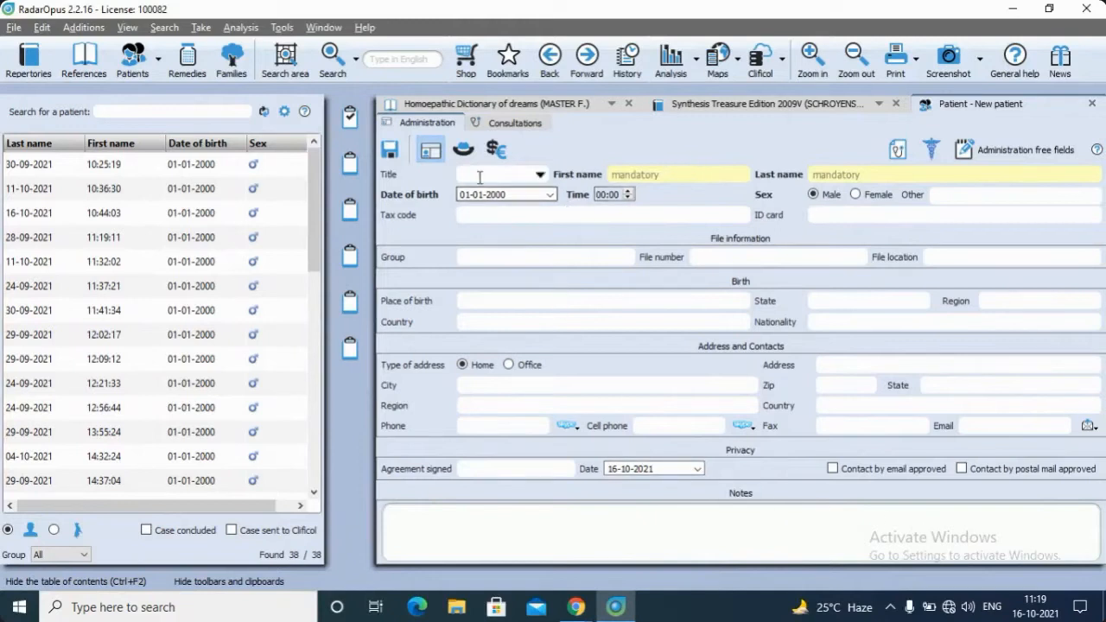
pyautogui.click(540, 175)
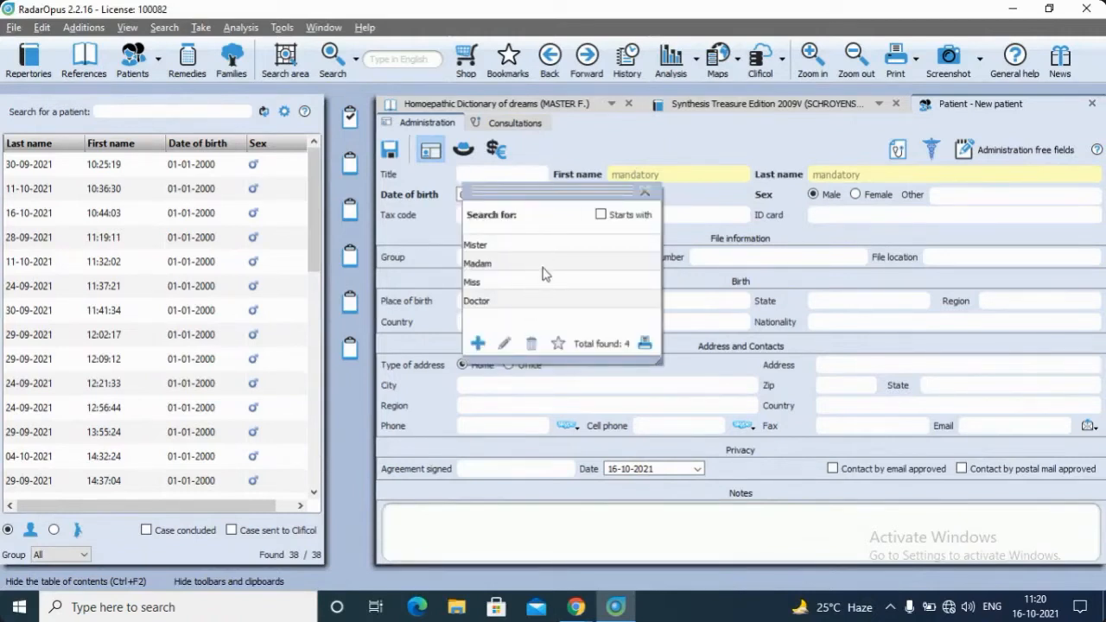
pyautogui.click(644, 191)
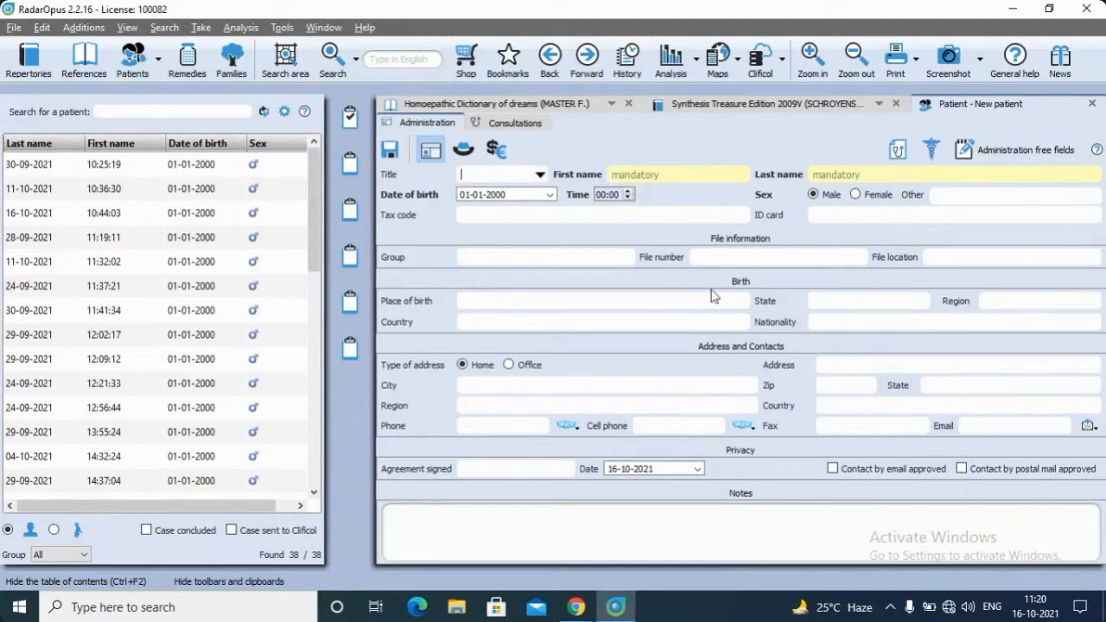
pyautogui.click(1092, 257)
pyautogui.scroll(-5, 205, 276)
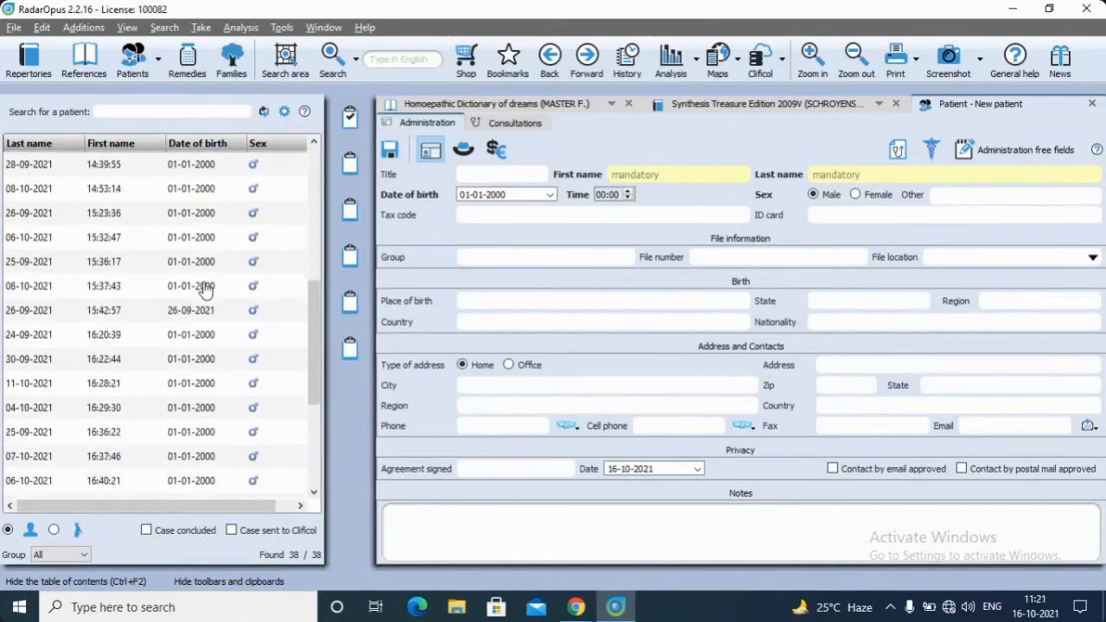
pyautogui.scroll(5, 205, 289)
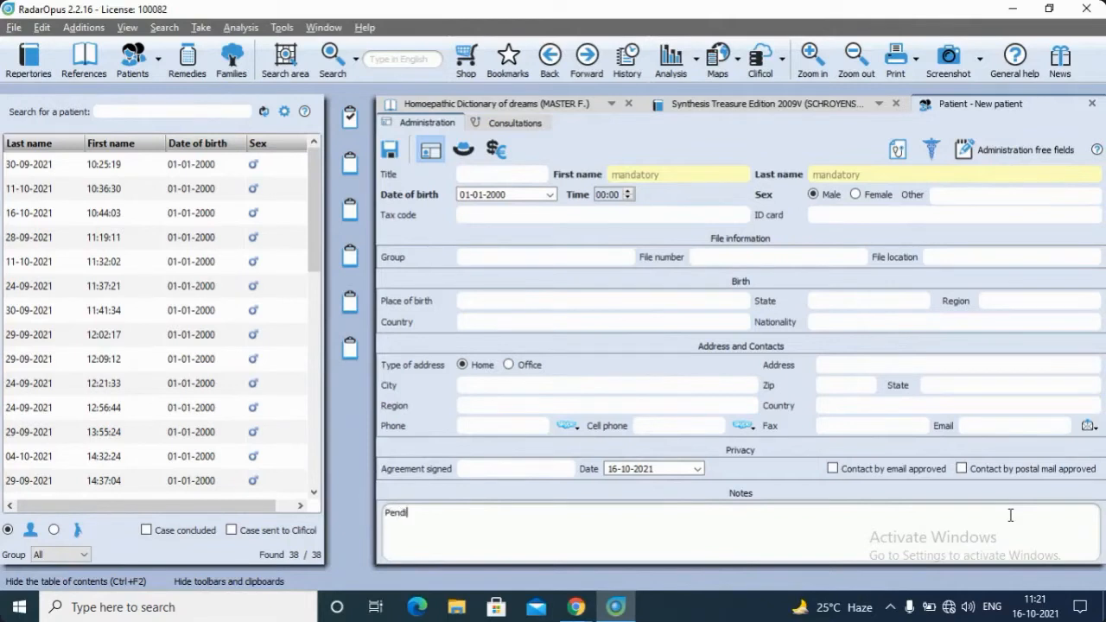
# Try out the note "Balance Rs 200" in the new patient's notes and erase it
pyautogui.press('BackSpace')
pyautogui.press('BackSpace')
pyautogui.press('BackSpace')
pyautogui.press('BackSpace')
pyautogui.press('BackSpace')
pyautogui.write('Balance Rs 200')
pyautogui.press('BackSpace')
pyautogui.press('BackSpace')
pyautogui.press('BackSpace')
pyautogui.press('BackSpace')
pyautogui.press('BackSpace')
pyautogui.press('BackSpace')
pyautogui.press('BackSpace')
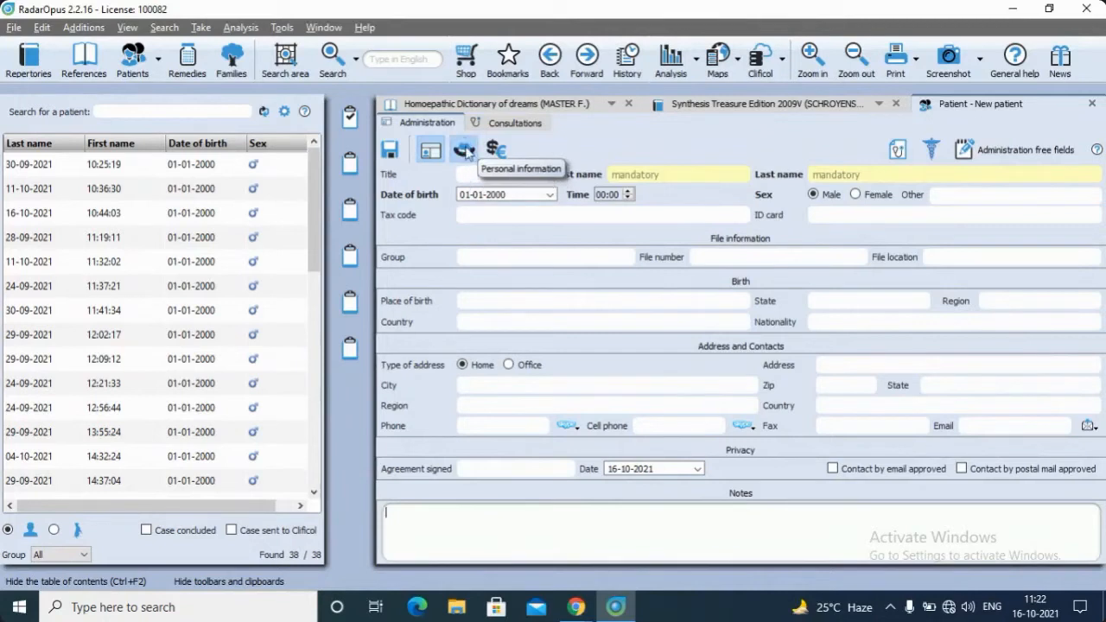
# Show the new patient's personal information and inspect the private options, closing them without ticking any
pyautogui.click(464, 152)
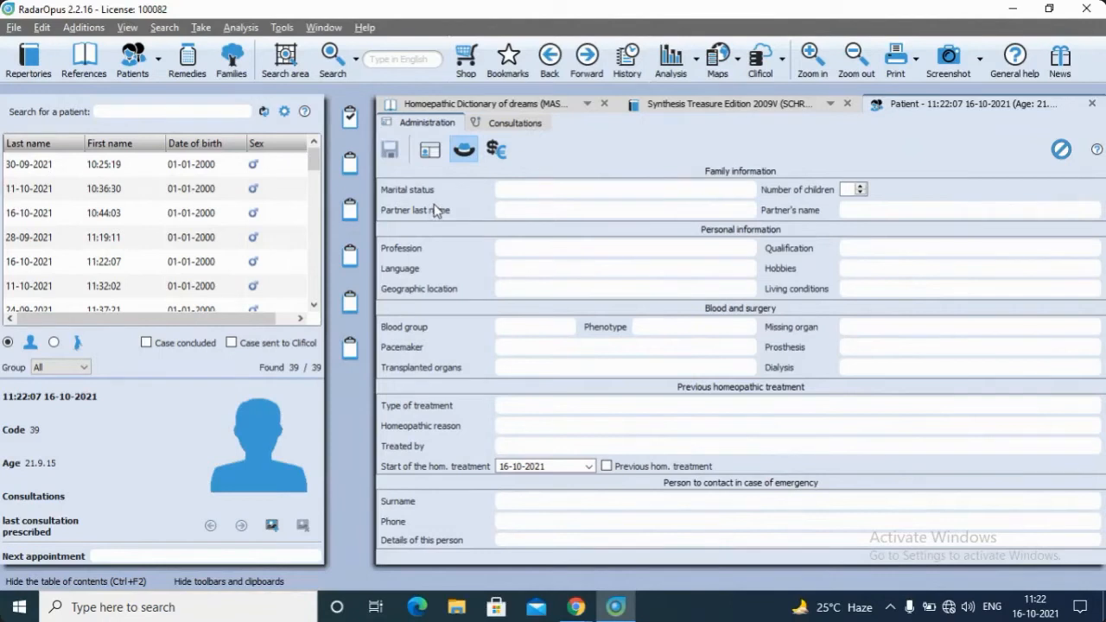
pyautogui.click(1061, 149)
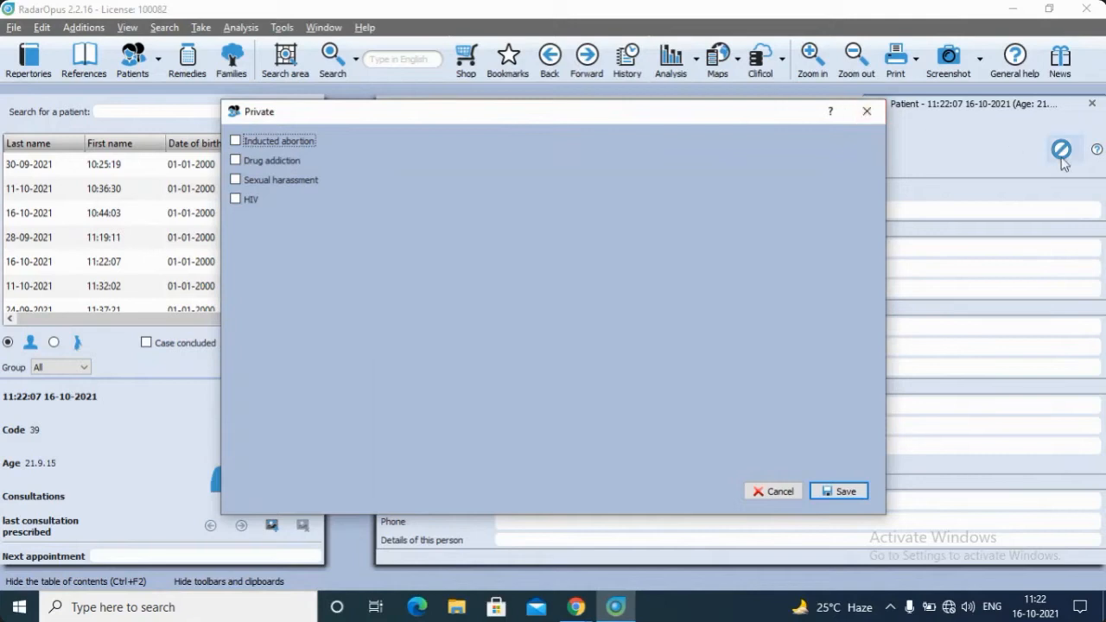
pyautogui.click(866, 111)
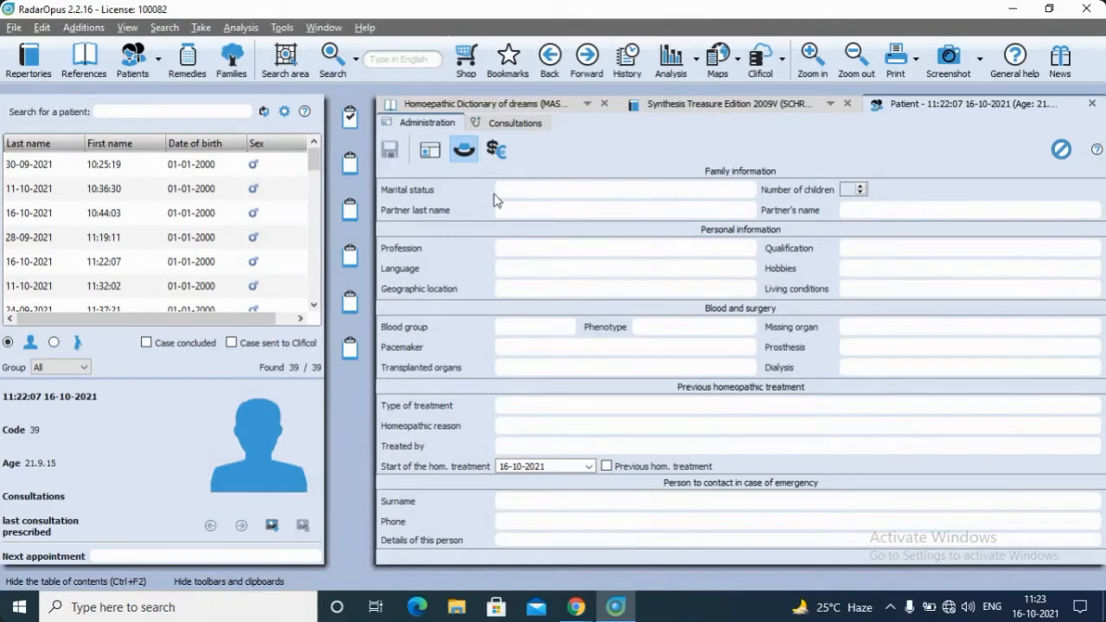
# Start a new invoice for the patient, with the patient's title and first name as description and B Jain as group
pyautogui.click(497, 154)
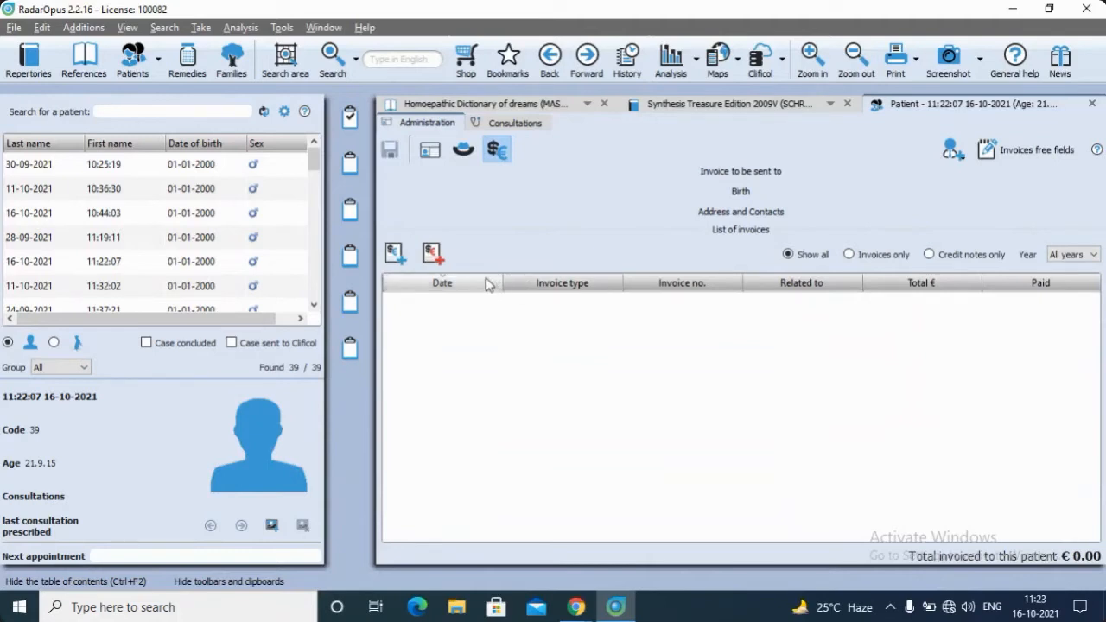
pyautogui.click(391, 257)
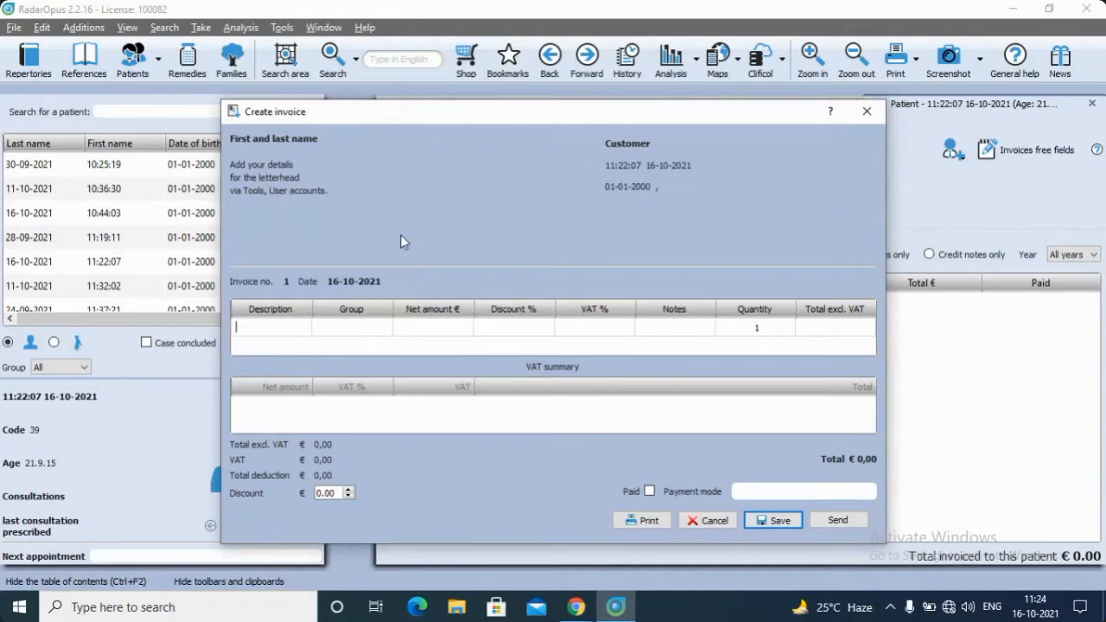
pyautogui.write('Mr Rajesh')
pyautogui.click(365, 331)
pyautogui.write('B Jain')
# Set the invoice line's net amount to €200, the discount to 5% and the VAT to 18%
pyautogui.click(457, 327)
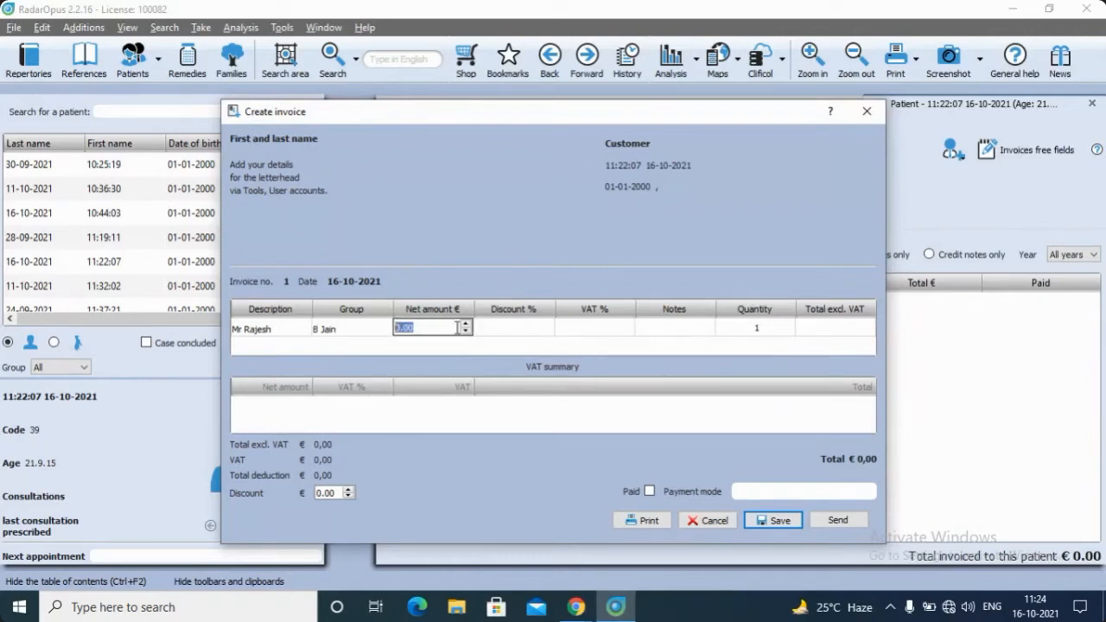
pyautogui.write('200')
pyautogui.press('Tab')
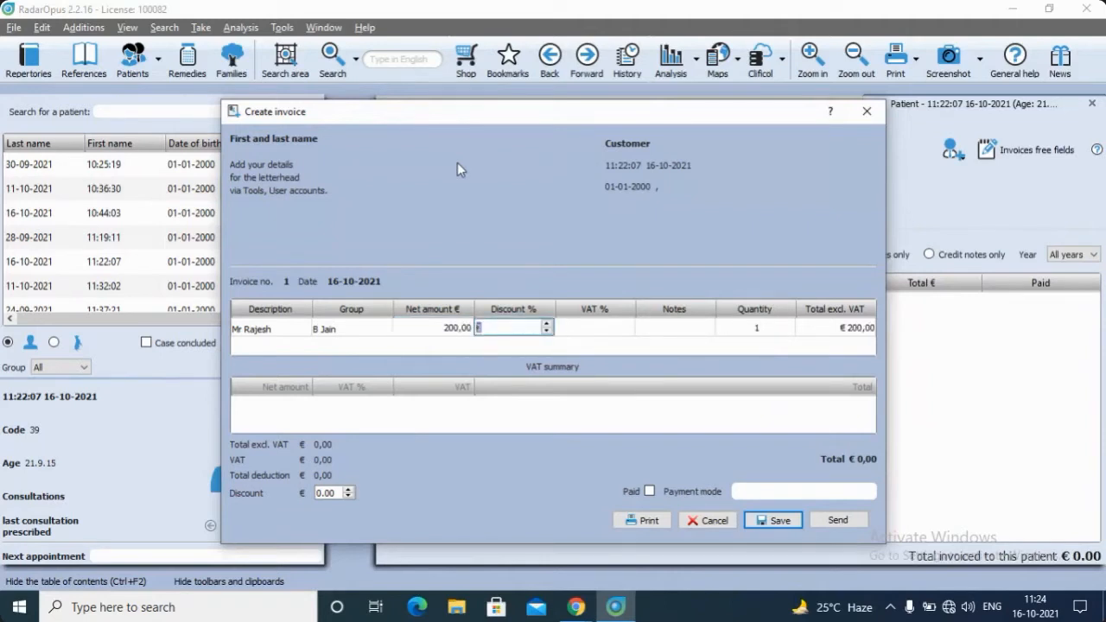
pyautogui.write('5')
pyautogui.press('Tab')
pyautogui.write('18')
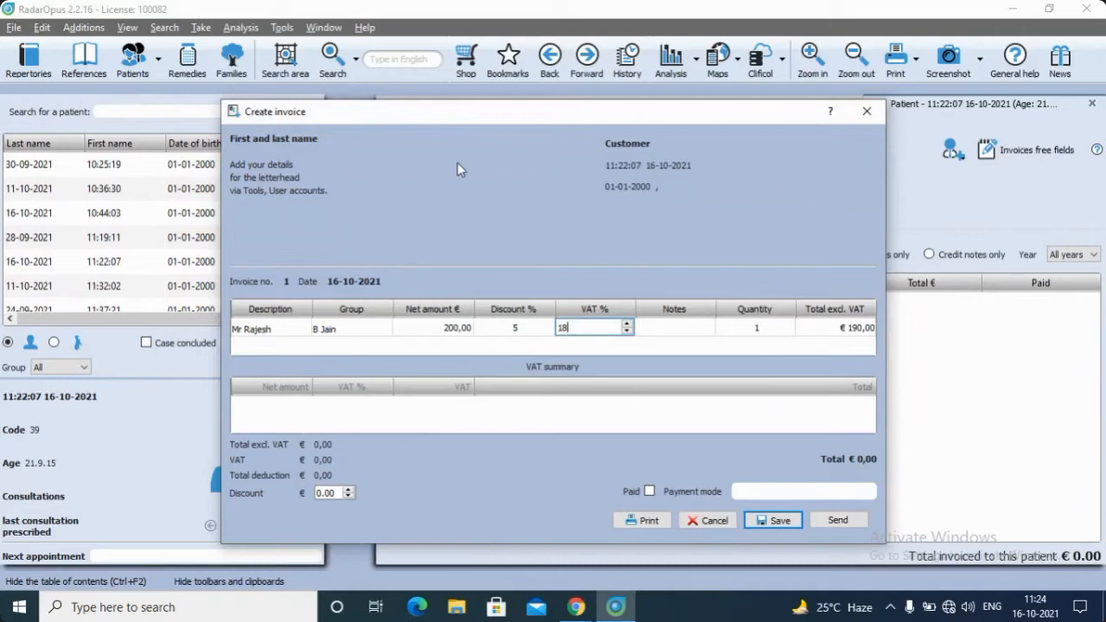
pyautogui.press('Tab')
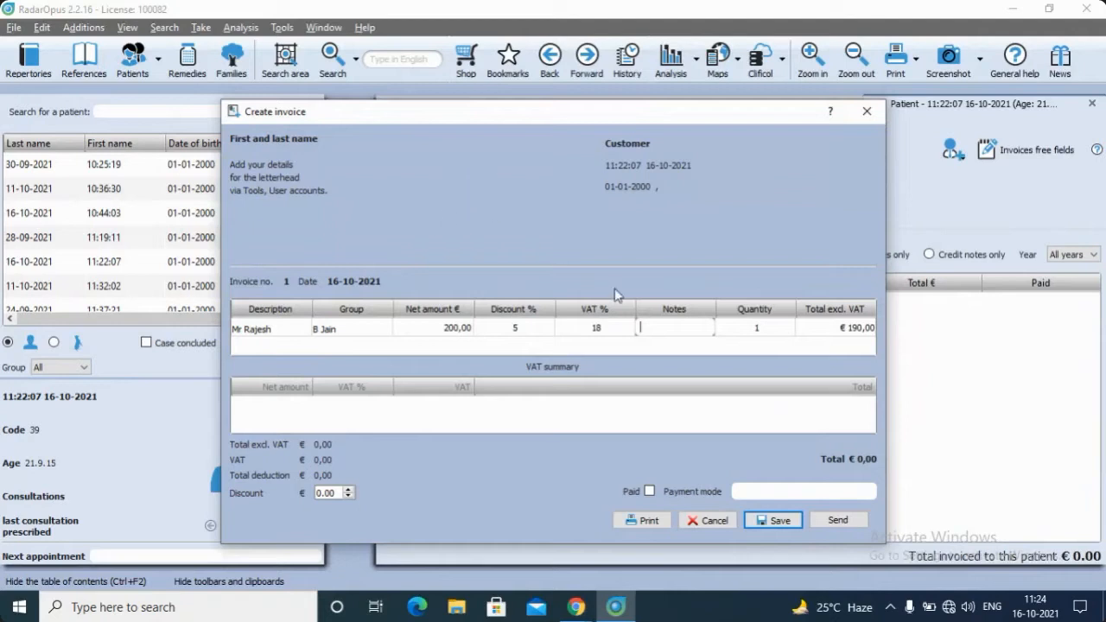
# Complete the invoice line so its VAT summary is calculated, and save the invoice
pyautogui.click(468, 327)
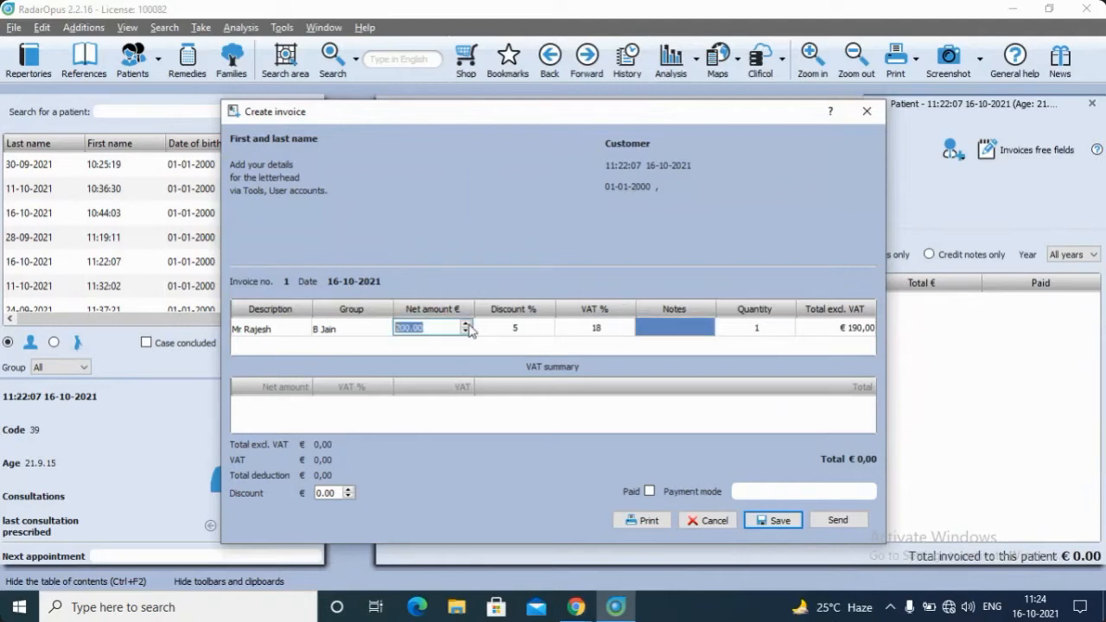
pyautogui.doubleClick(279, 336)
pyautogui.click(284, 347)
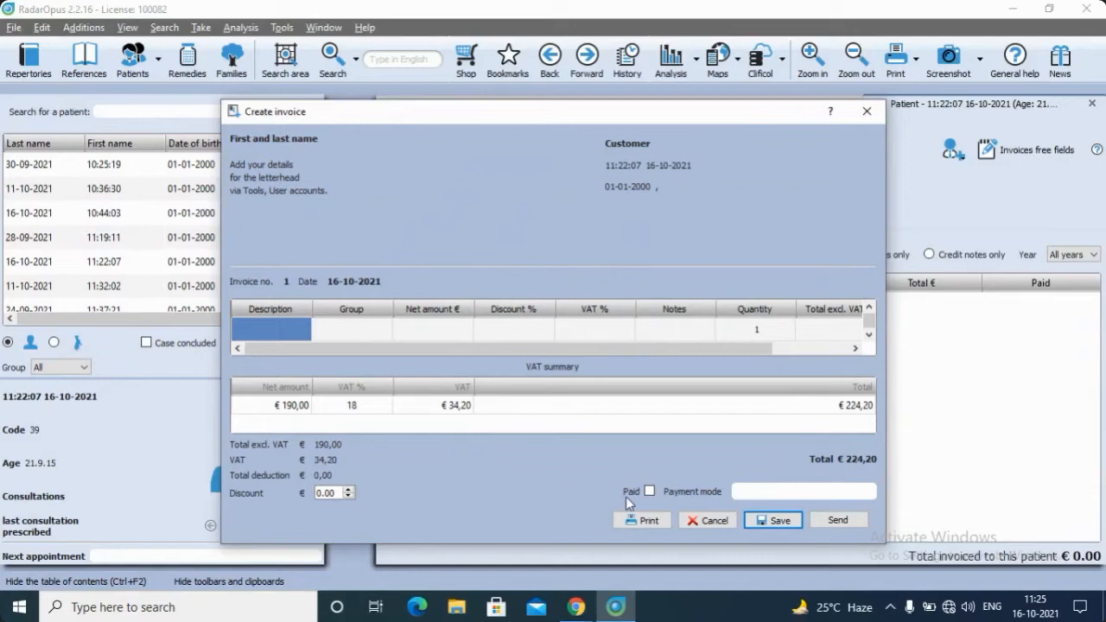
pyautogui.click(778, 521)
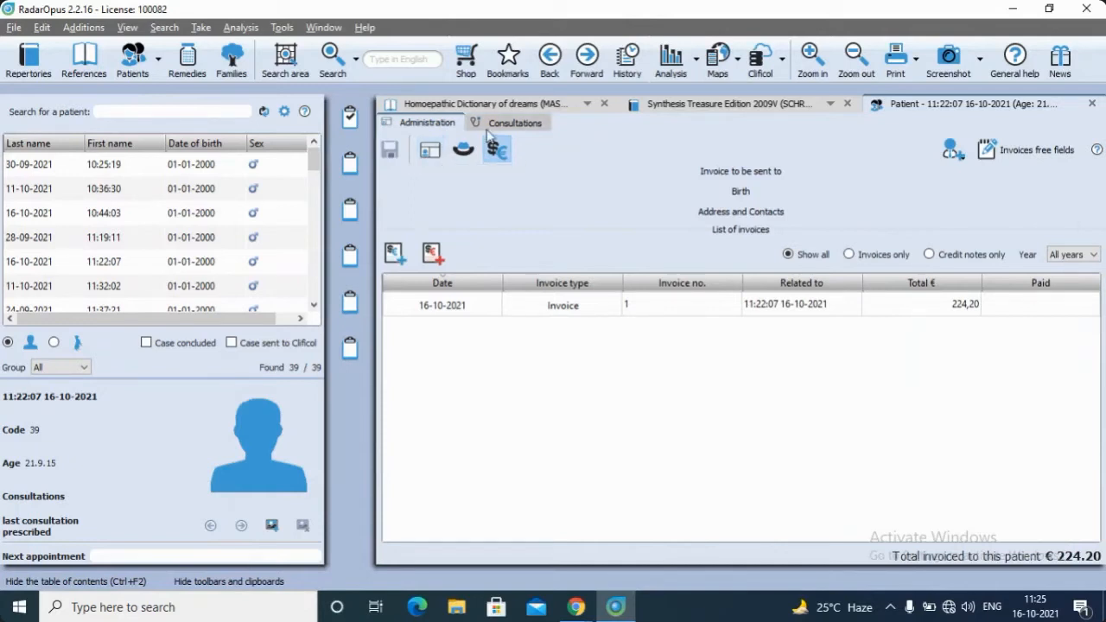
# Replace the placeholder first and last names in the patient's administration form with the patient's full name, including "Mr" before the first name
pyautogui.click(431, 152)
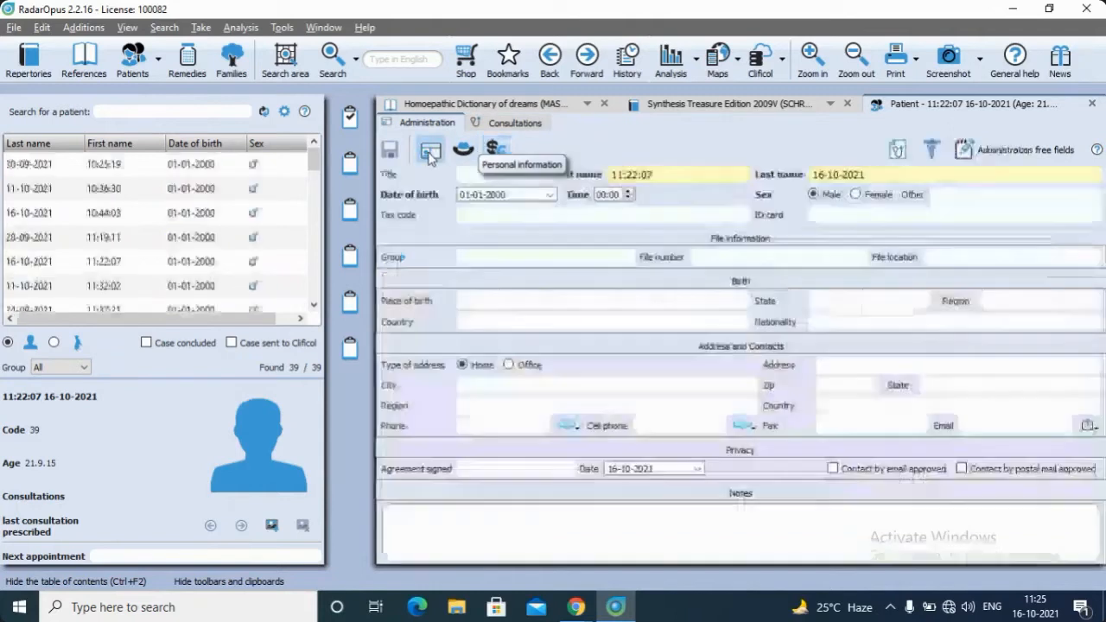
pyautogui.click(659, 171)
pyautogui.press('BackSpace')
pyautogui.press('BackSpace')
pyautogui.press('BackSpace')
pyautogui.press('BackSpace')
pyautogui.press('BackSpace')
pyautogui.press('BackSpace')
pyautogui.press('BackSpace')
pyautogui.press('BackSpace')
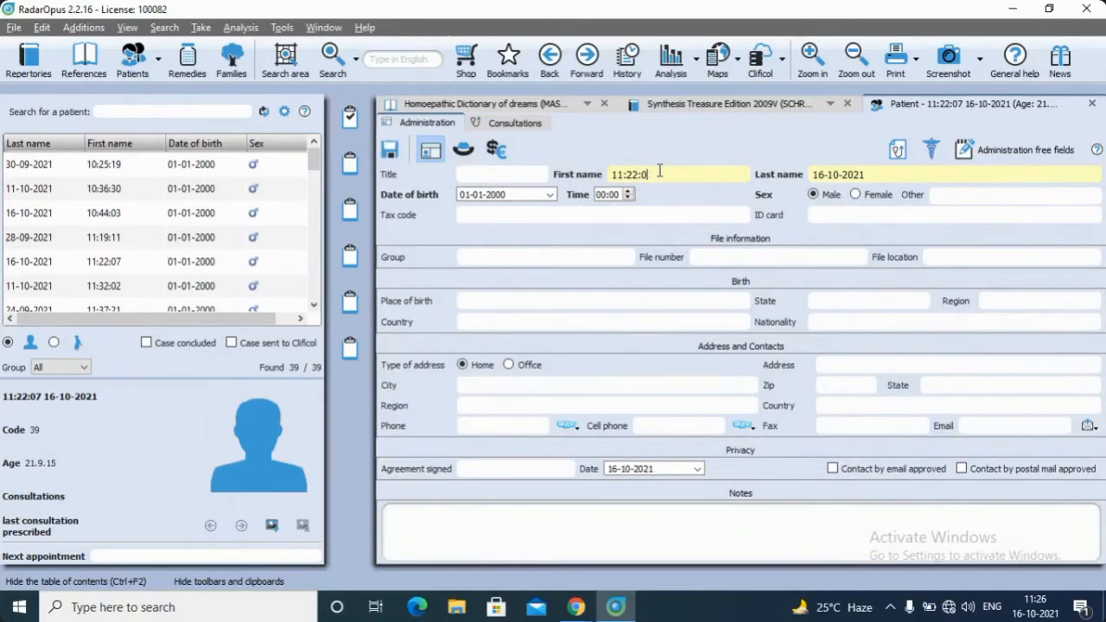
pyautogui.write('M')
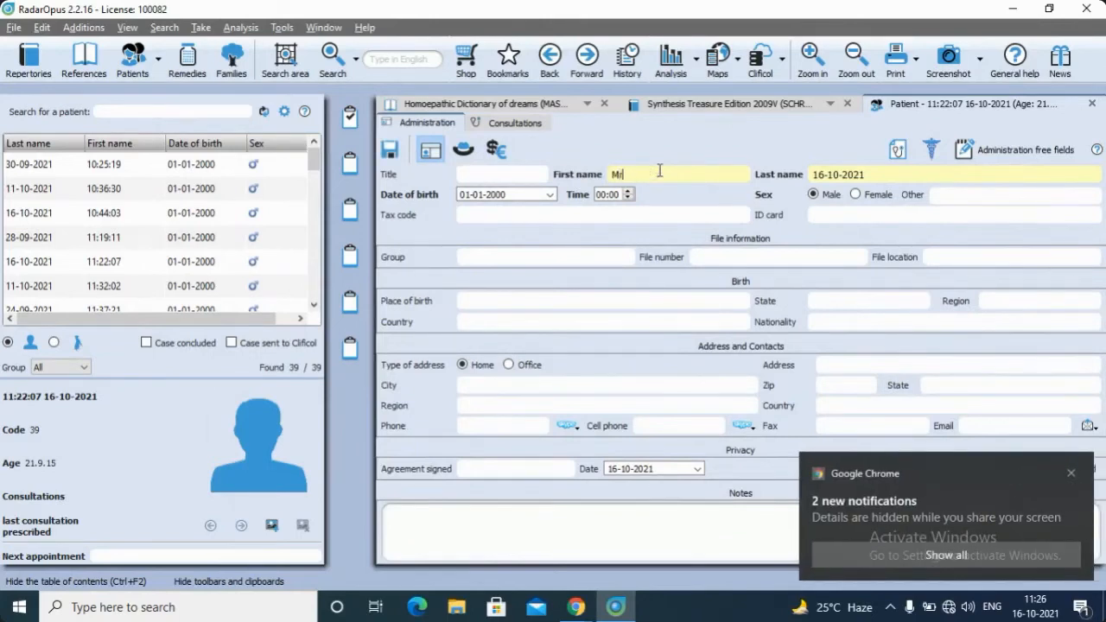
pyautogui.write('r Rajesh')
pyautogui.click(879, 170)
pyautogui.press('BackSpace')
pyautogui.press('BackSpace')
pyautogui.press('BackSpace')
pyautogui.press('BackSpace')
pyautogui.press('BackSpace')
pyautogui.press('BackSpace')
pyautogui.press('BackSpace')
pyautogui.press('BackSpace')
pyautogui.press('BackSpace')
pyautogui.press('BackSpace')
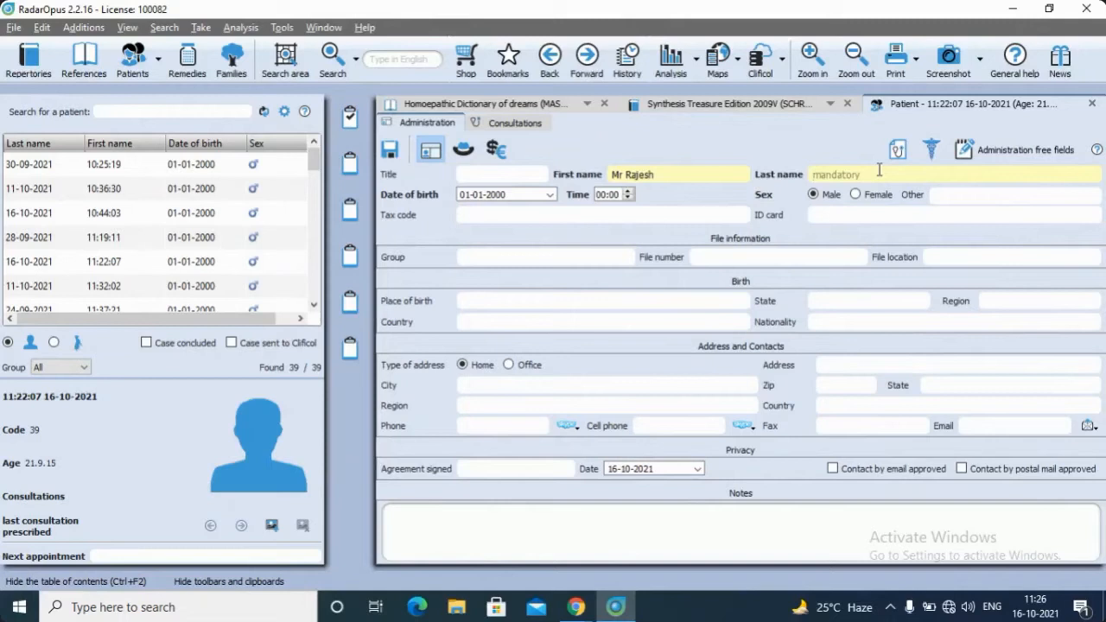
pyautogui.write('Sharma')
# Remove "Mr" from the first name, choose Mister as the title, save the changes and find the patient in the list
pyautogui.click(627, 169)
pyautogui.press('BackSpace')
pyautogui.press('BackSpace')
pyautogui.press('BackSpace')
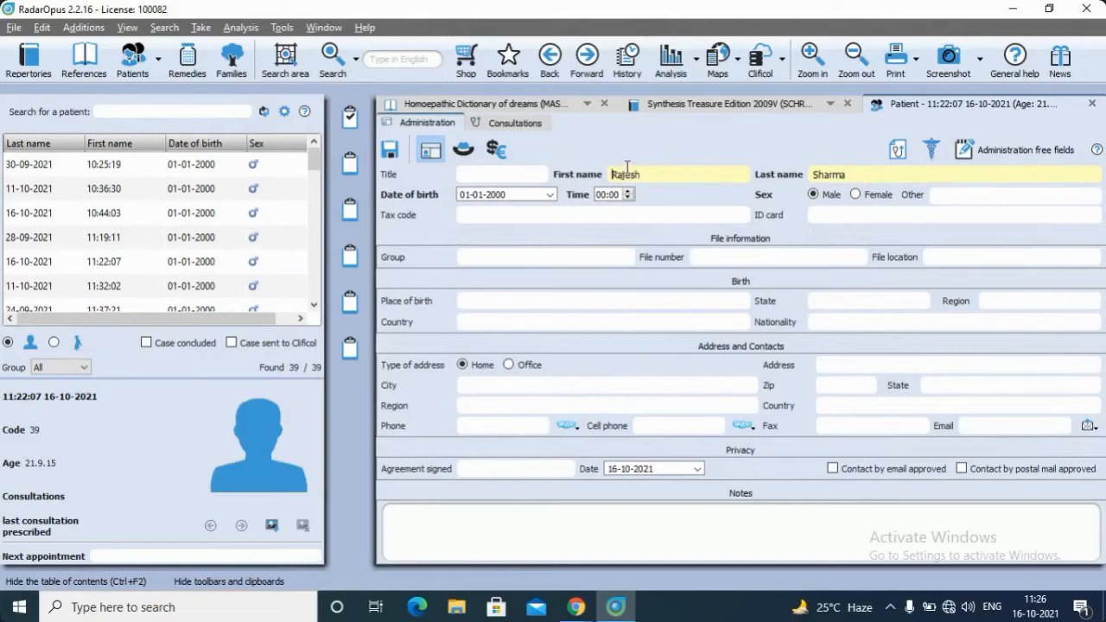
pyautogui.click(542, 178)
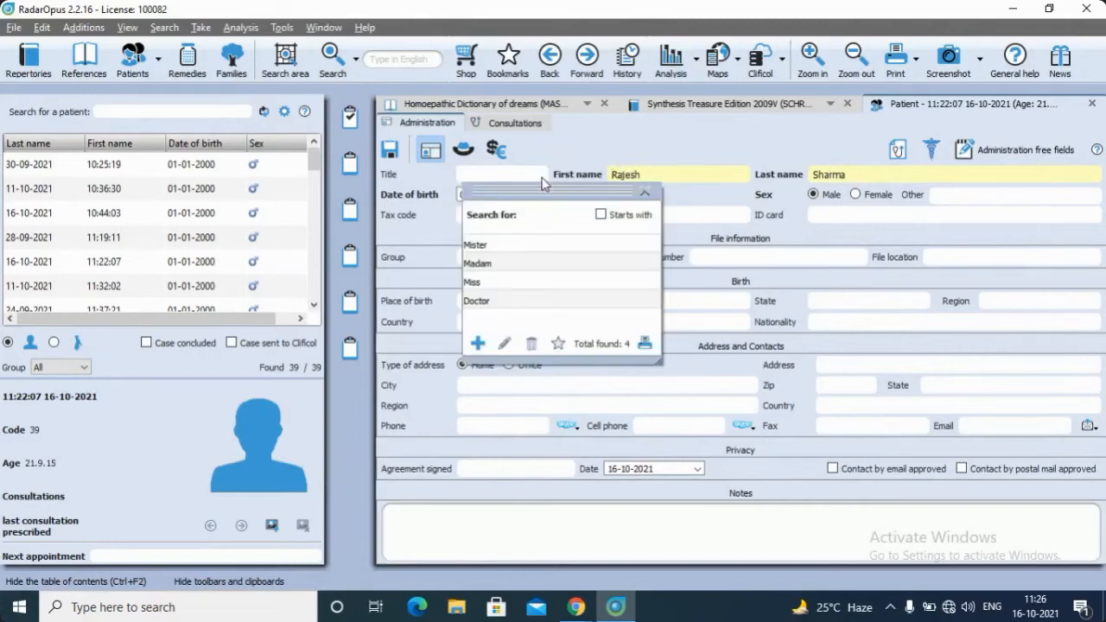
pyautogui.click(487, 249)
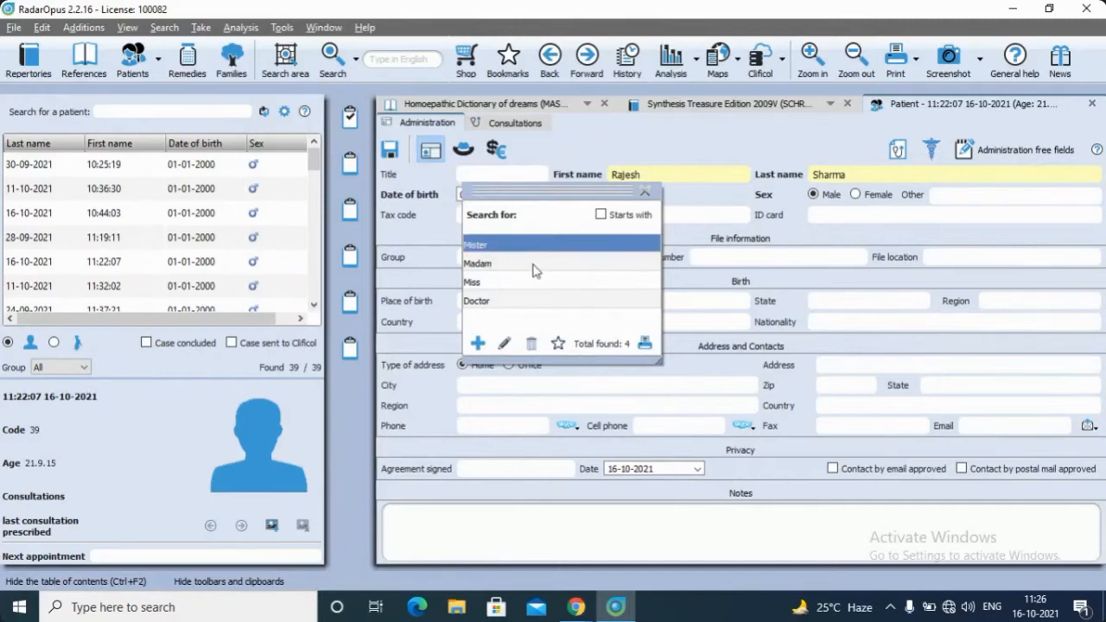
pyautogui.doubleClick(484, 250)
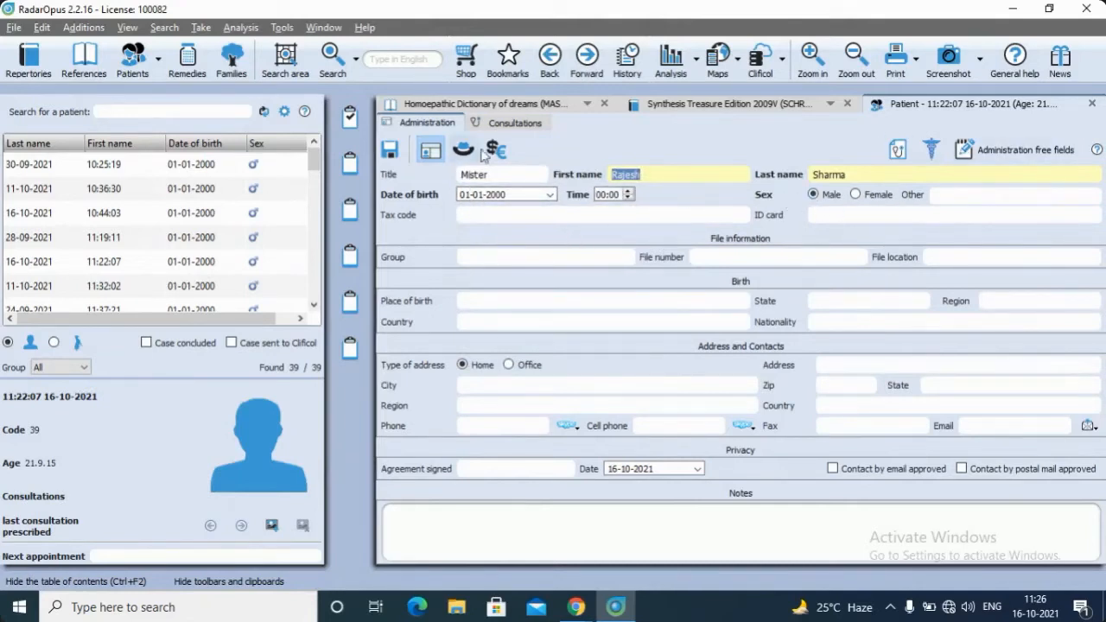
pyautogui.click(387, 164)
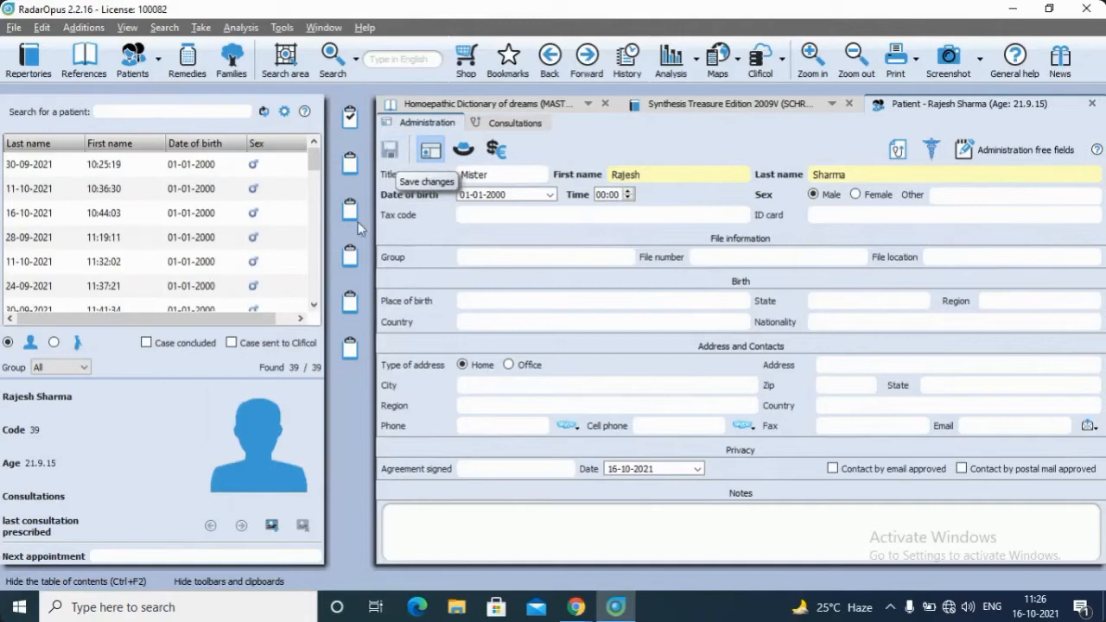
pyautogui.scroll(-10, 223, 259)
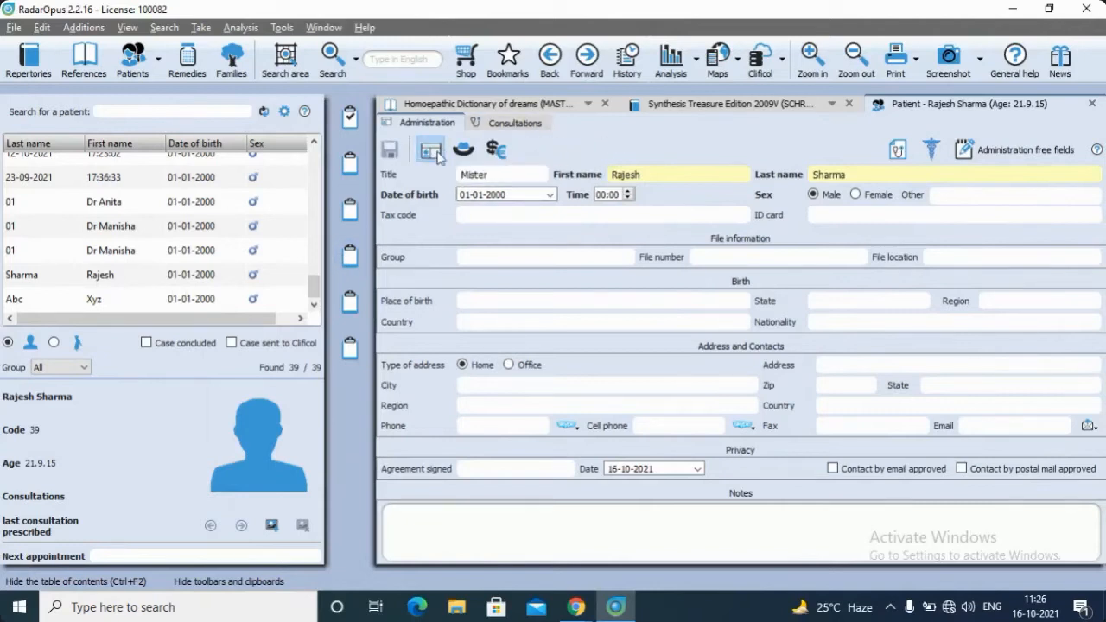
# Examine the patient's certificates and the national health service and insurance details, closing both without entering anything
pyautogui.click(896, 152)
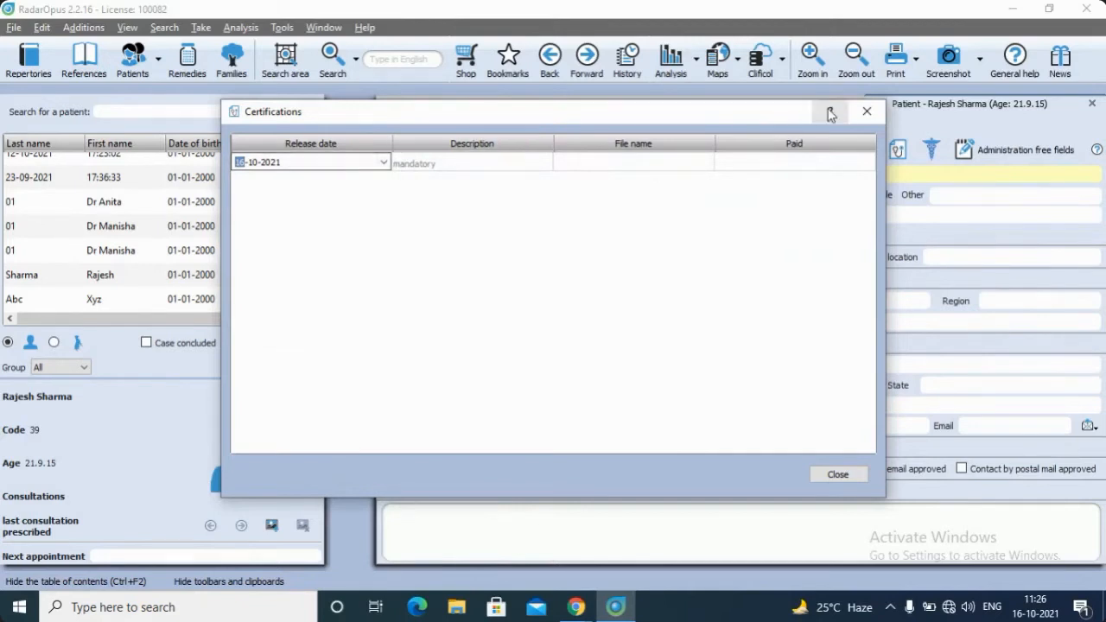
pyautogui.click(867, 110)
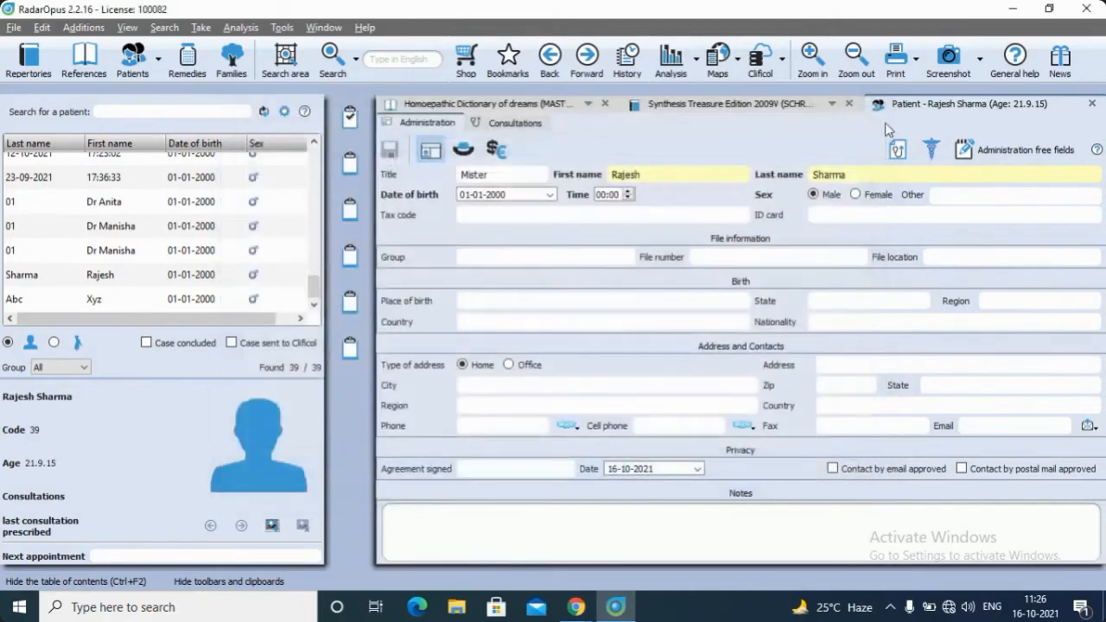
pyautogui.click(929, 151)
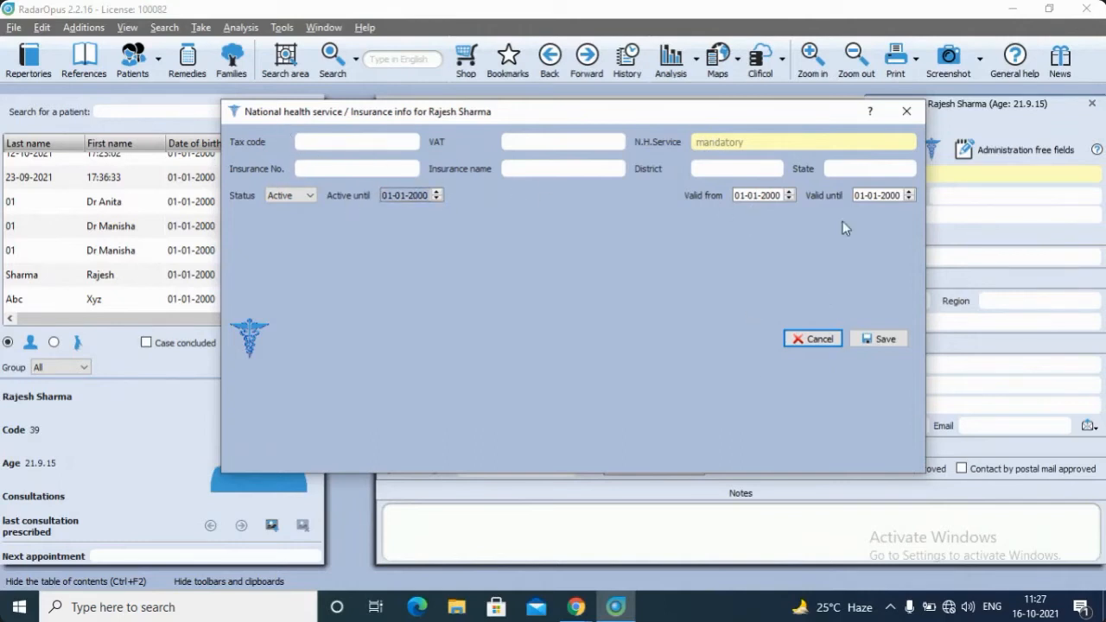
pyautogui.click(917, 116)
# Try out the note "Ask questions abour family relation" in the first administration free field and discard the changes
pyautogui.click(982, 149)
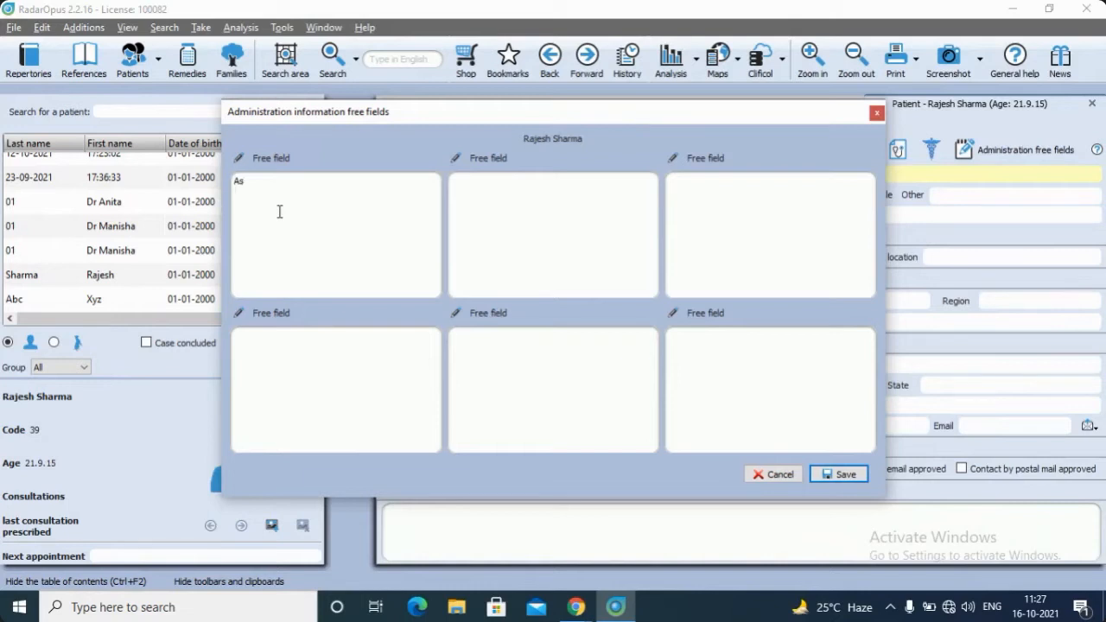
pyautogui.write('k questions abour family relation')
pyautogui.click(877, 115)
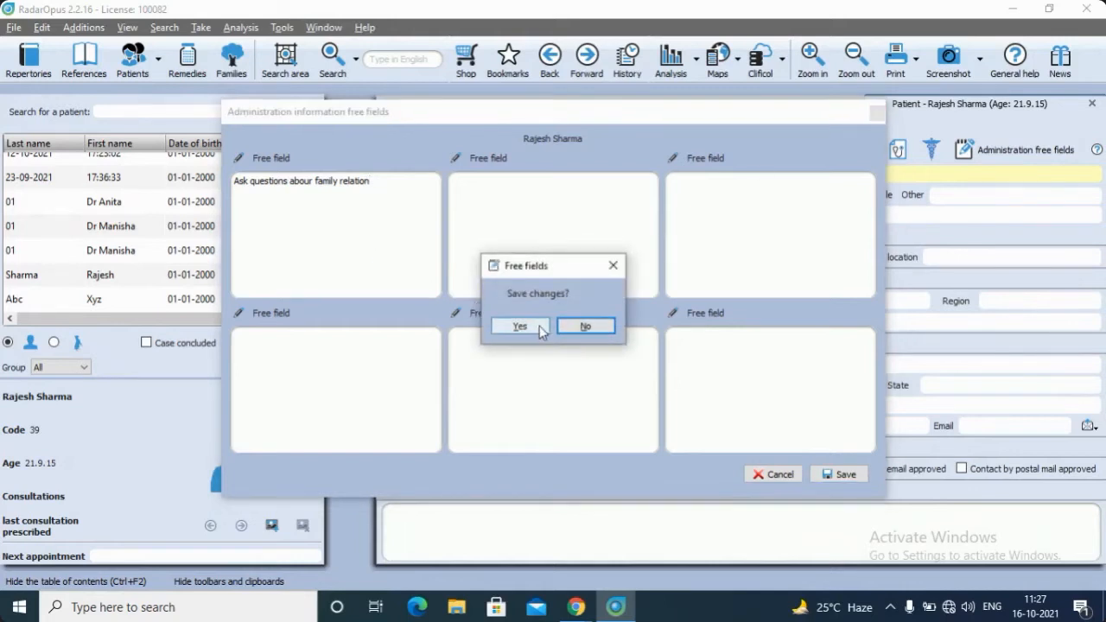
pyautogui.click(585, 326)
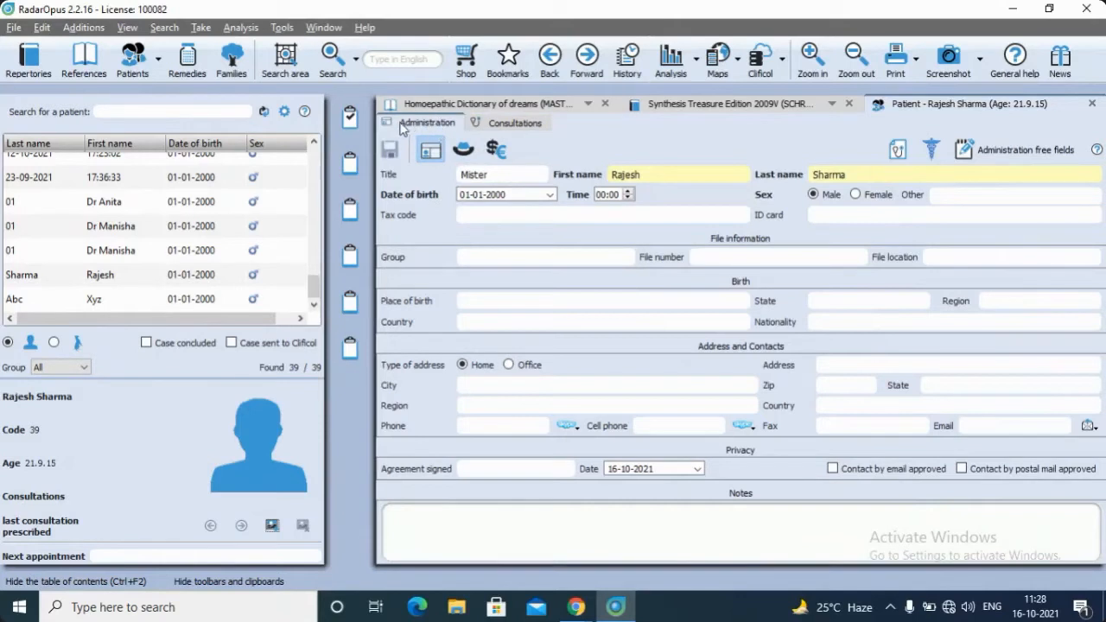
# Show the patient's consultations and inspect the starting window choices for a new patient, without creating one
pyautogui.click(516, 124)
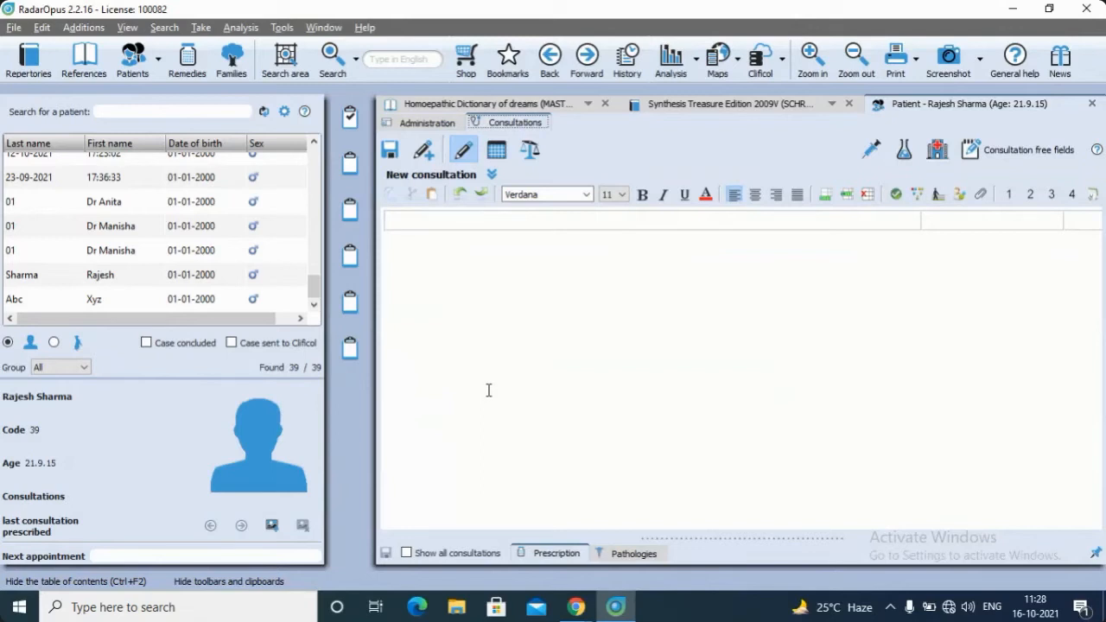
pyautogui.click(160, 70)
pyautogui.click(170, 93)
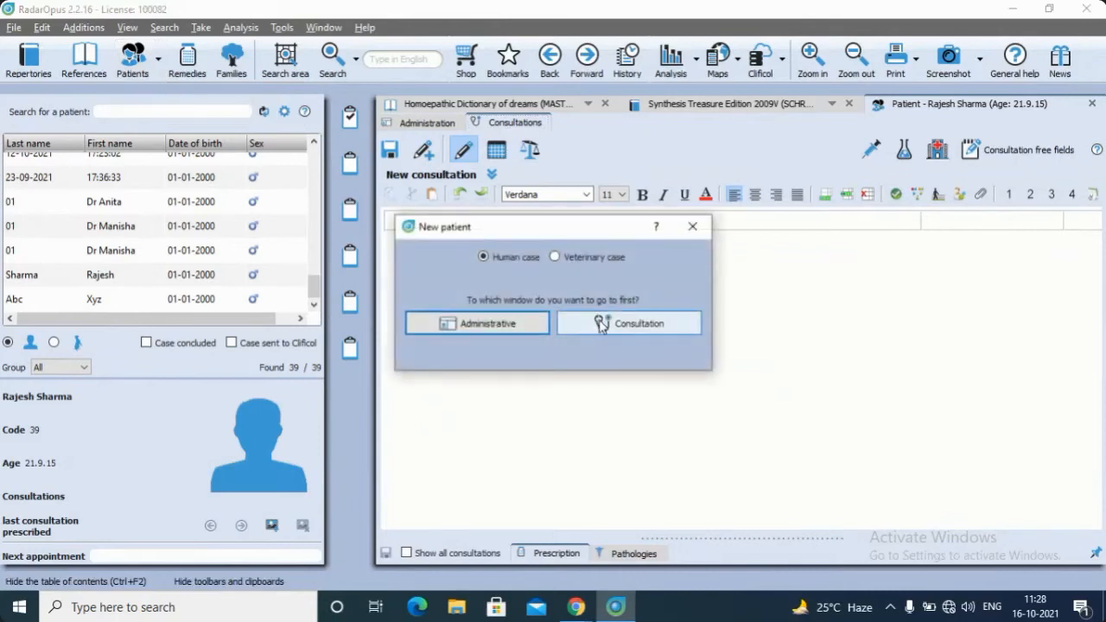
pyautogui.click(693, 226)
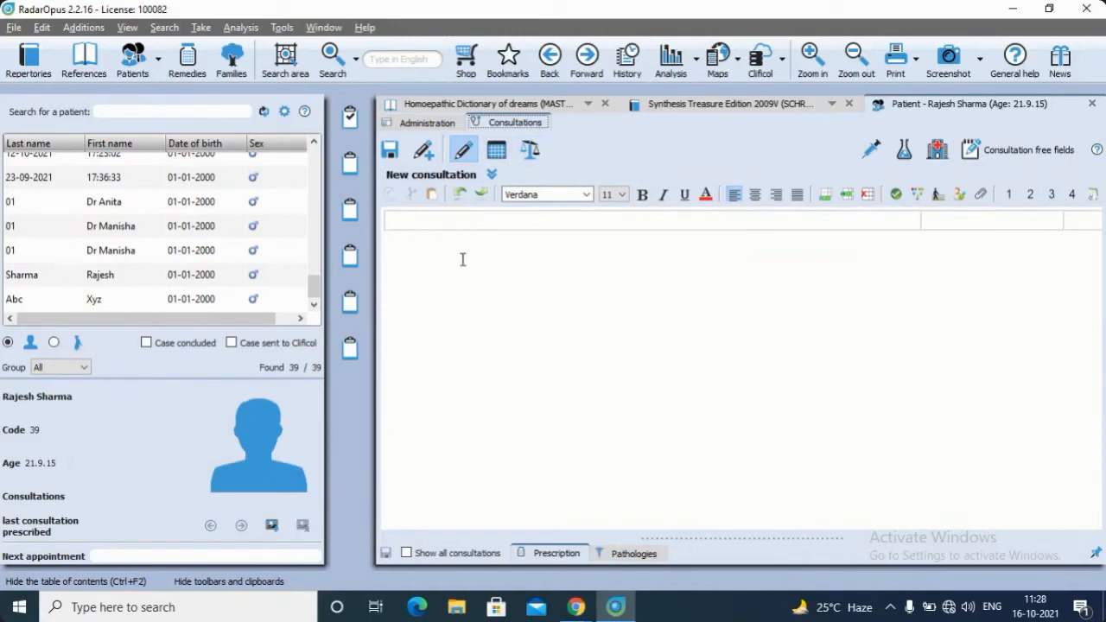
# Enter the complaint "Pain in abodomen" in the first row of the new consultation
pyautogui.click(434, 222)
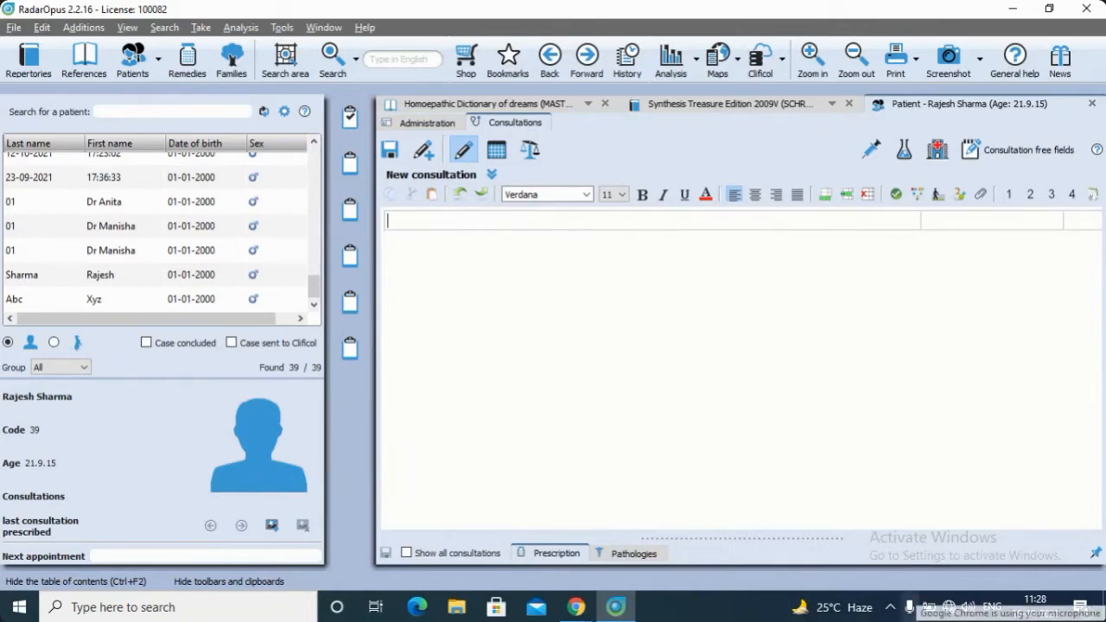
pyautogui.write('Pain i')
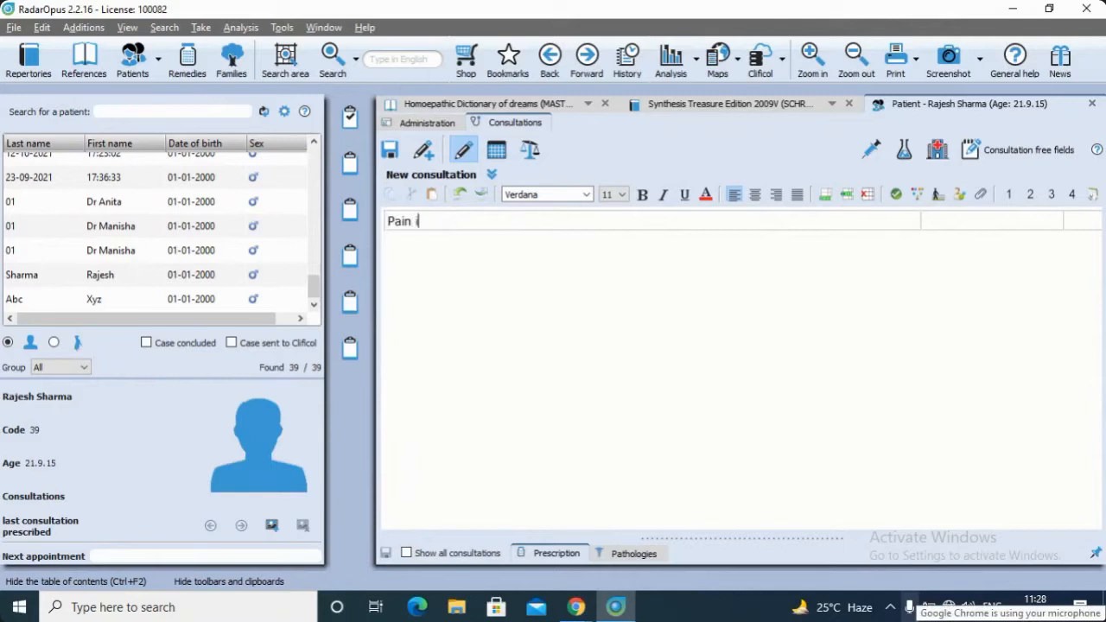
pyautogui.write('n abodomen')
pyautogui.press('Return')
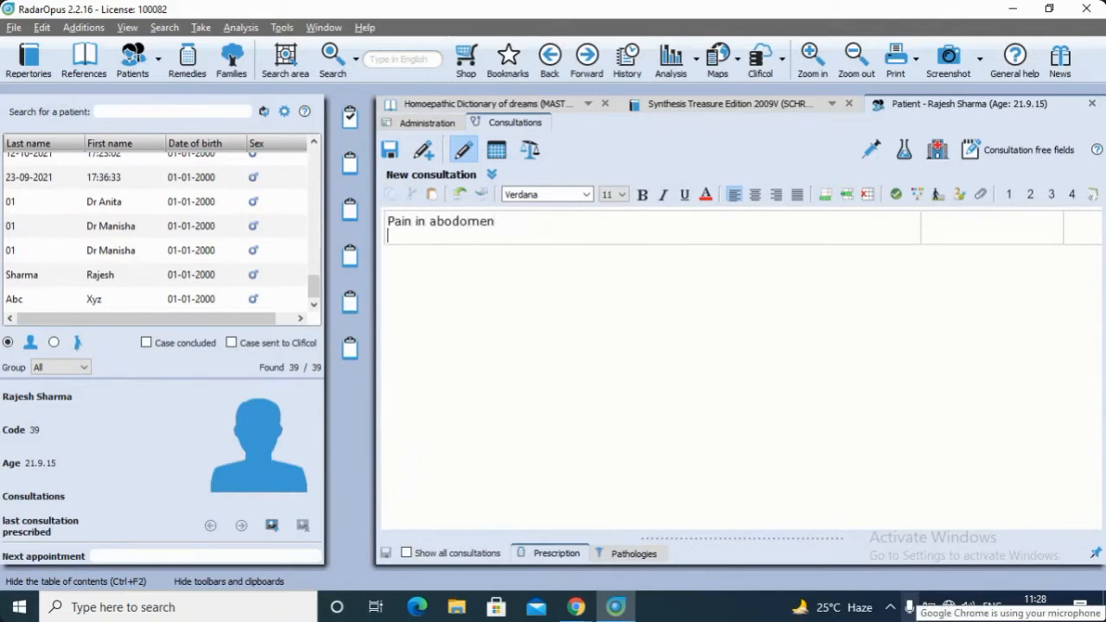
# Add the modality "<eating after" on the line below the abdominal pain complaint
pyautogui.write('<N')
pyautogui.press('BackSpace')
pyautogui.write('E')
pyautogui.press('BackSpace')
pyautogui.write('eating ag')
pyautogui.press('BackSpace')
pyautogui.write('fter')
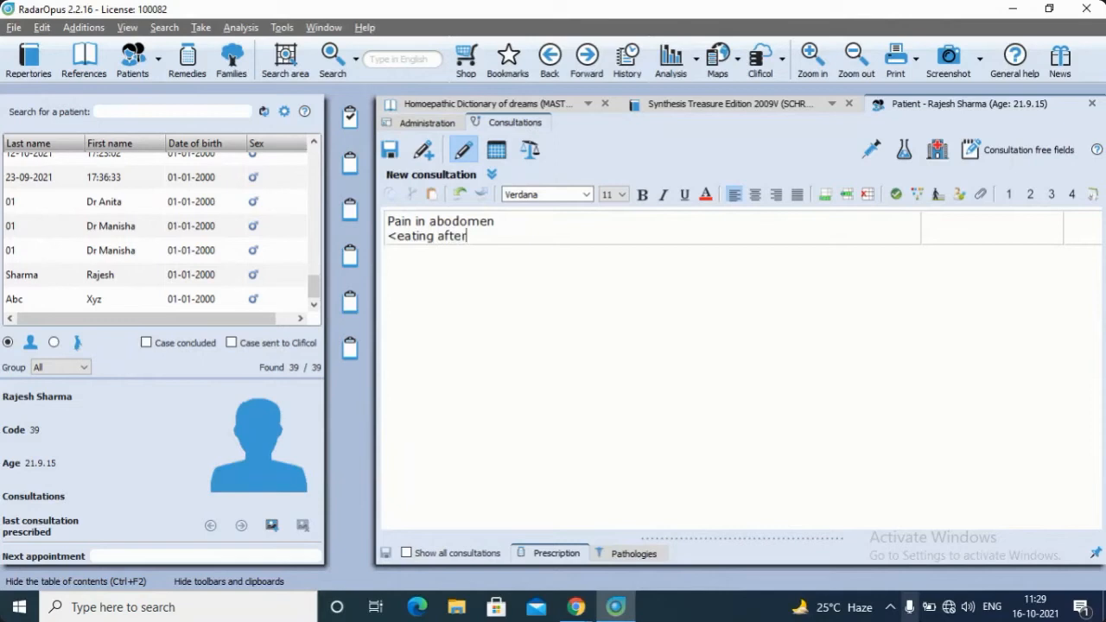
# Add the modality ">Pressure" on a third line of the complaint
pyautogui.press('Return')
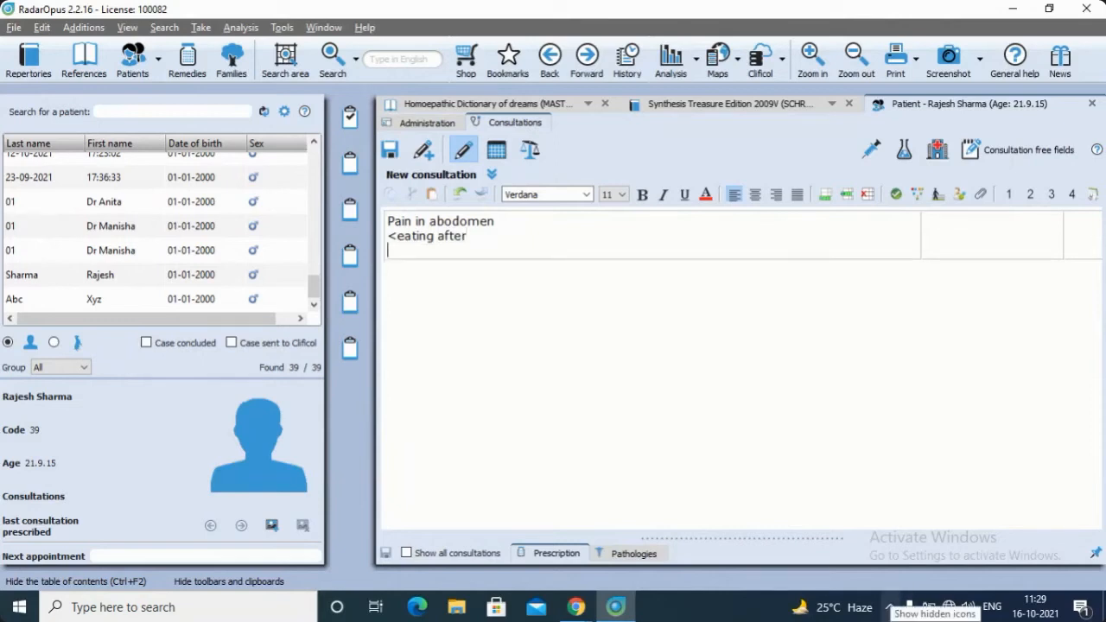
pyautogui.write('>B')
pyautogui.write('P')
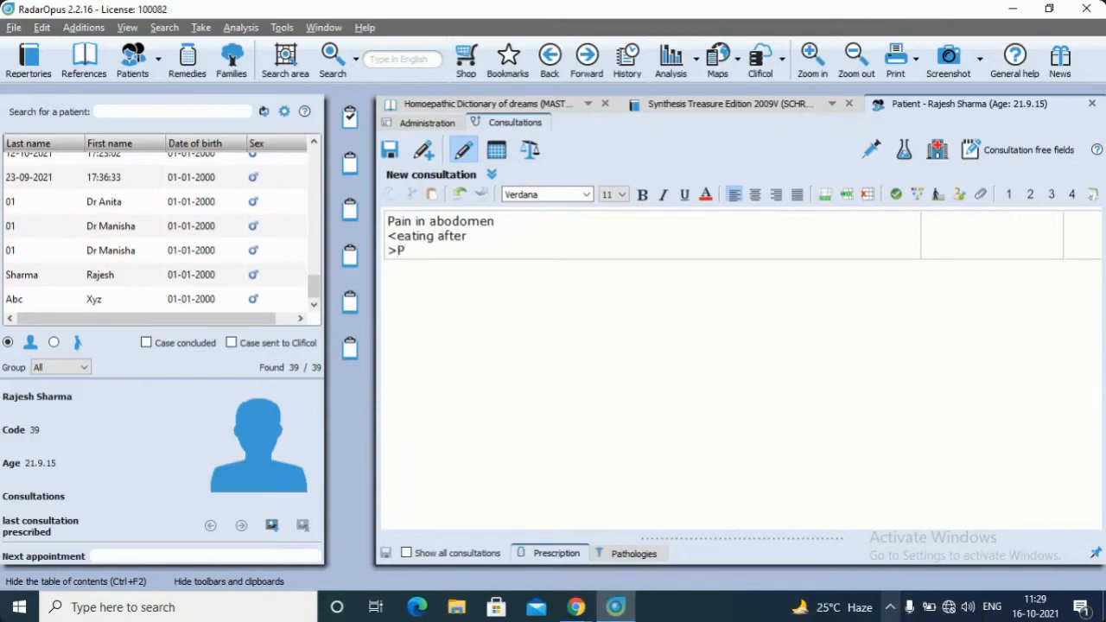
pyautogui.write('ressure')
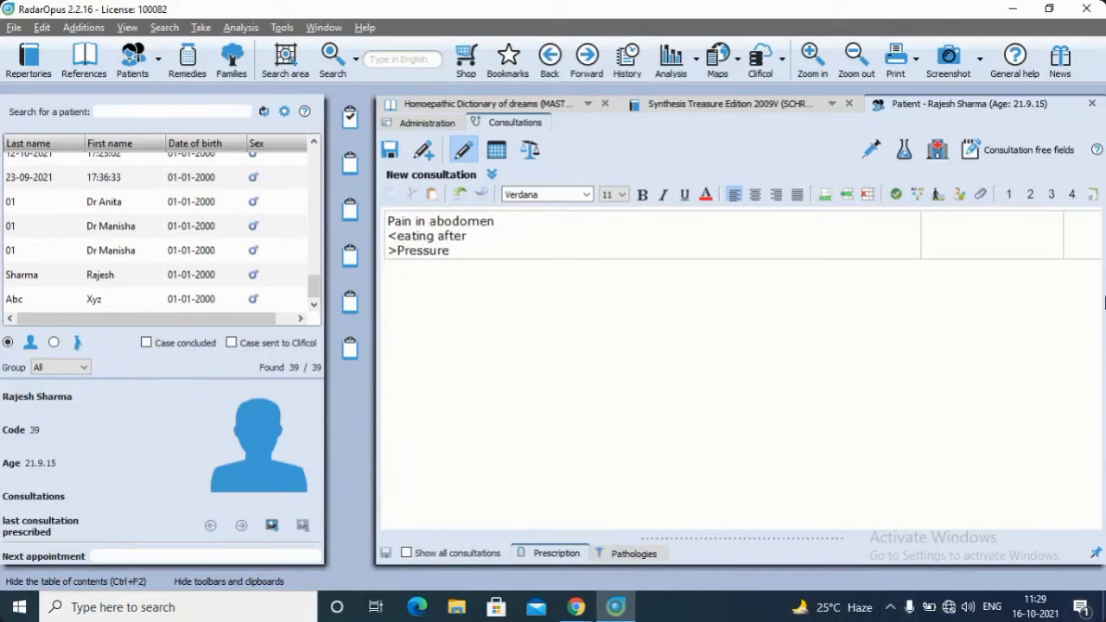
# Append seven empty rows below the abdominal pain complaint in the new consultation
pyautogui.click(825, 195)
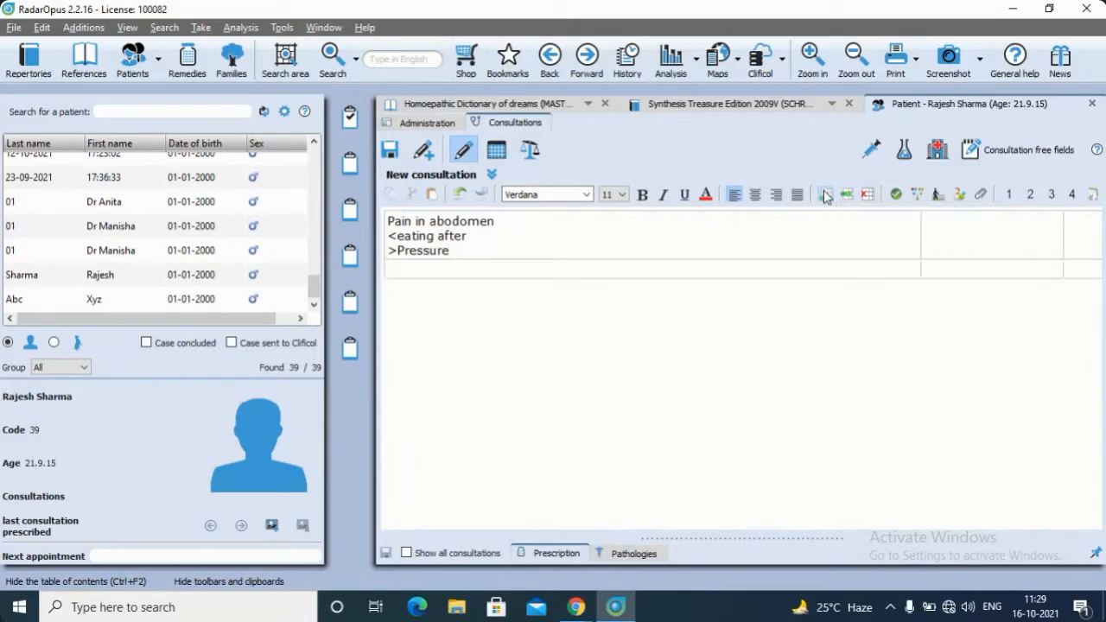
pyautogui.click(825, 195)
pyautogui.click(826, 194)
pyautogui.click(826, 194)
pyautogui.click(825, 194)
pyautogui.click(826, 194)
pyautogui.click(825, 194)
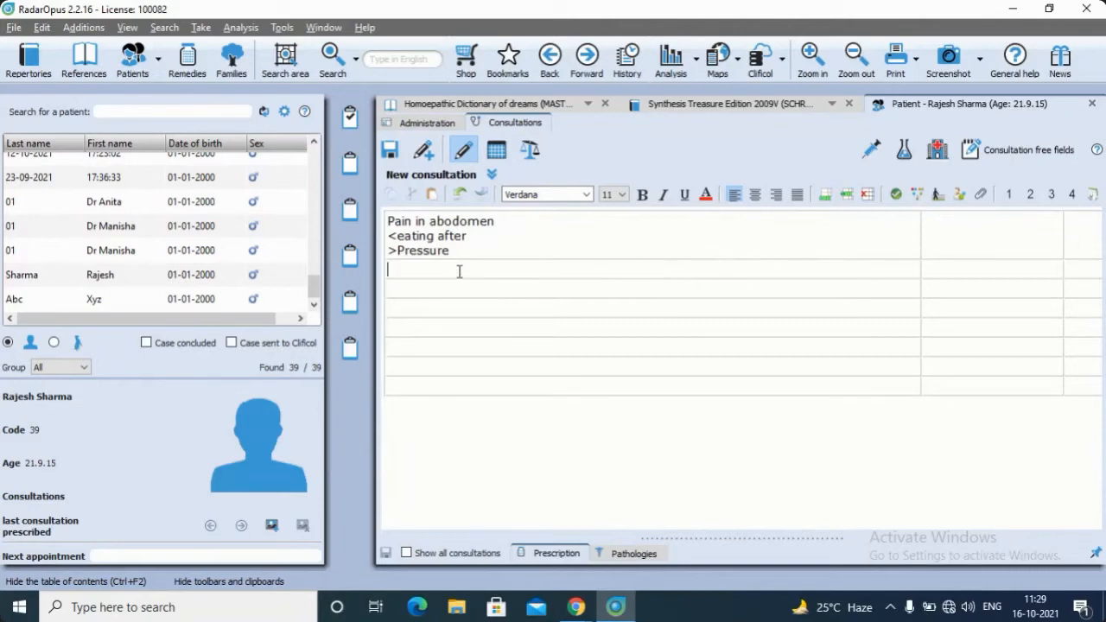
# Enter "Appetire reduced" in the second consultation row and "Generalized Weakness" in the third row
pyautogui.write('Appetire reduced')
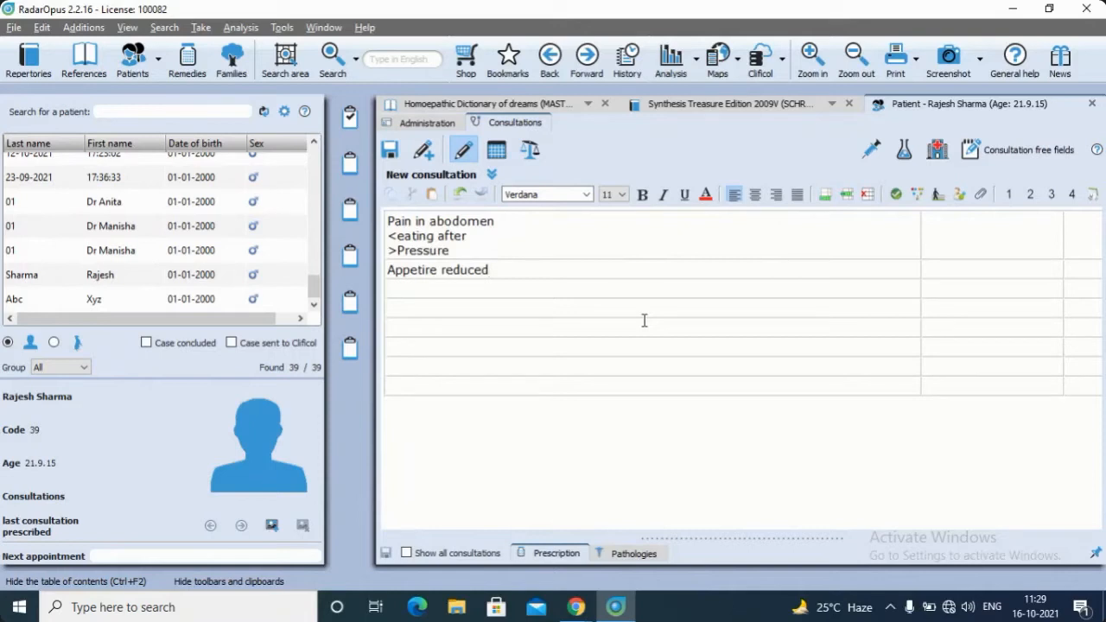
pyautogui.click(507, 287)
pyautogui.write('Generalized Weakness')
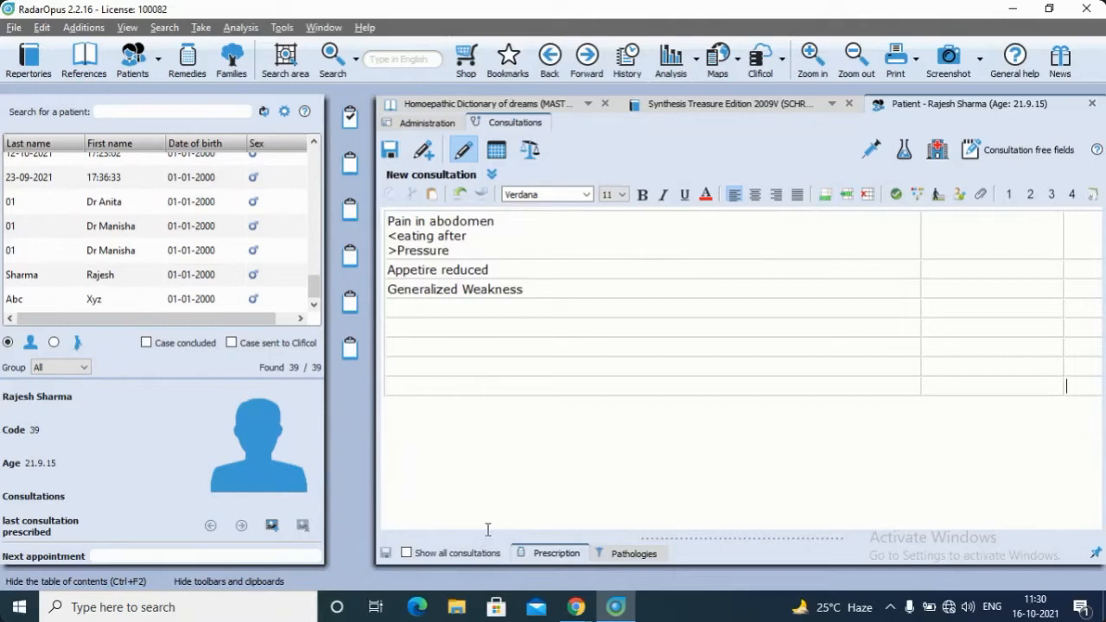
# Enlarge the fourth row with extra lines and enter "Father- HTN" and "Mother- Diabetes" on two lines in it
pyautogui.click(427, 309)
pyautogui.press('Return')
pyautogui.press('Return')
pyautogui.press('Return')
pyautogui.press('Return')
pyautogui.press('Return')
pyautogui.press('Return')
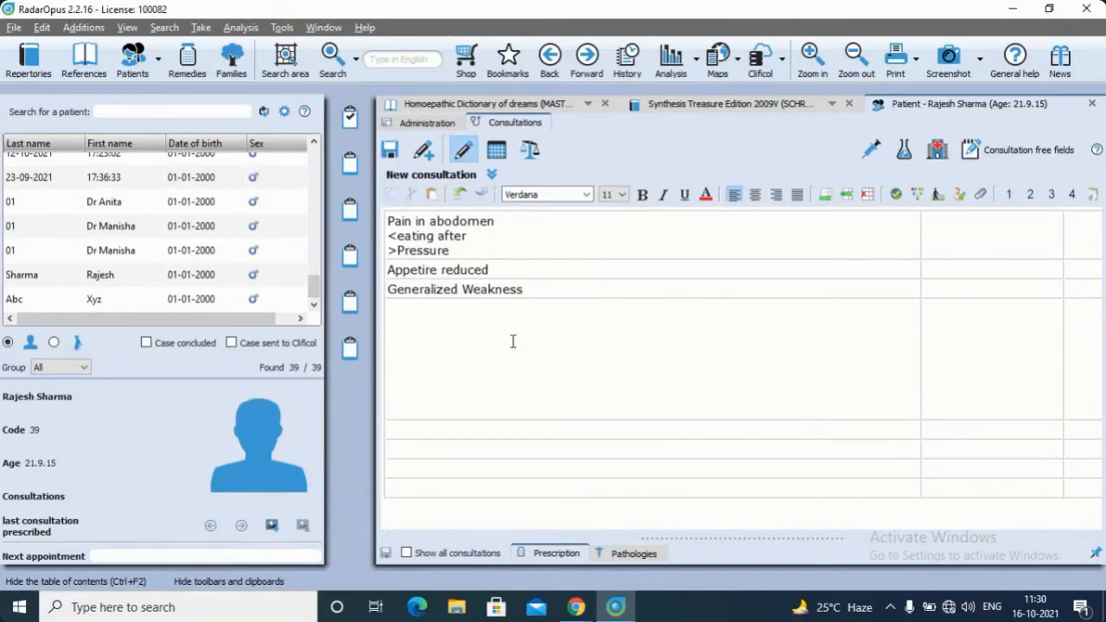
pyautogui.click(403, 320)
pyautogui.write('Father- HTN')
pyautogui.press('Return')
pyautogui.write('Mothe')
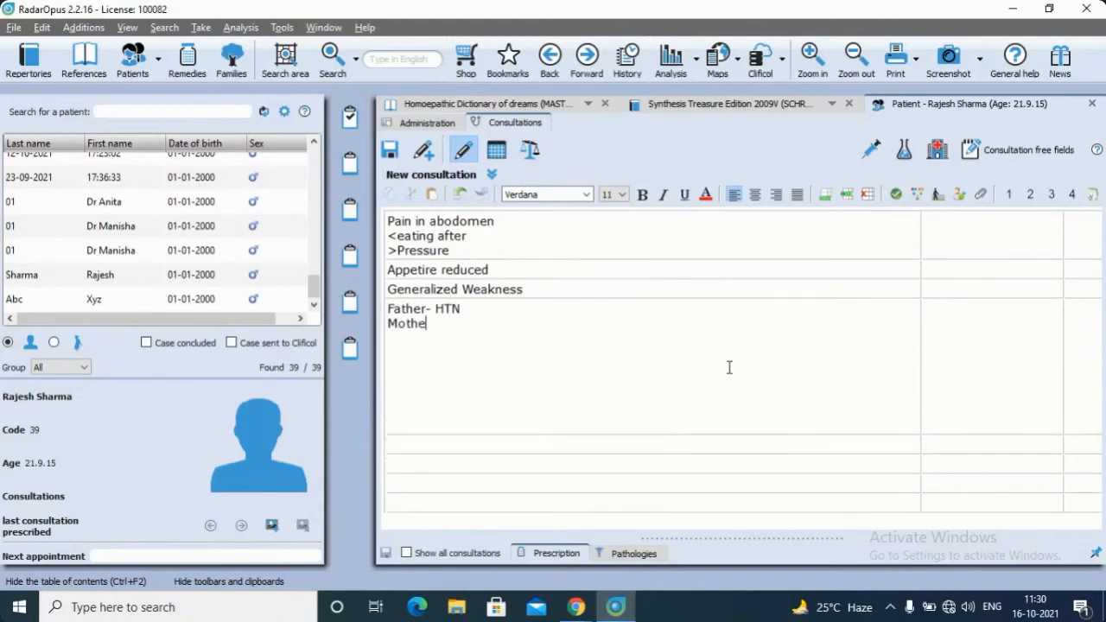
pyautogui.write('r- Diabetes')
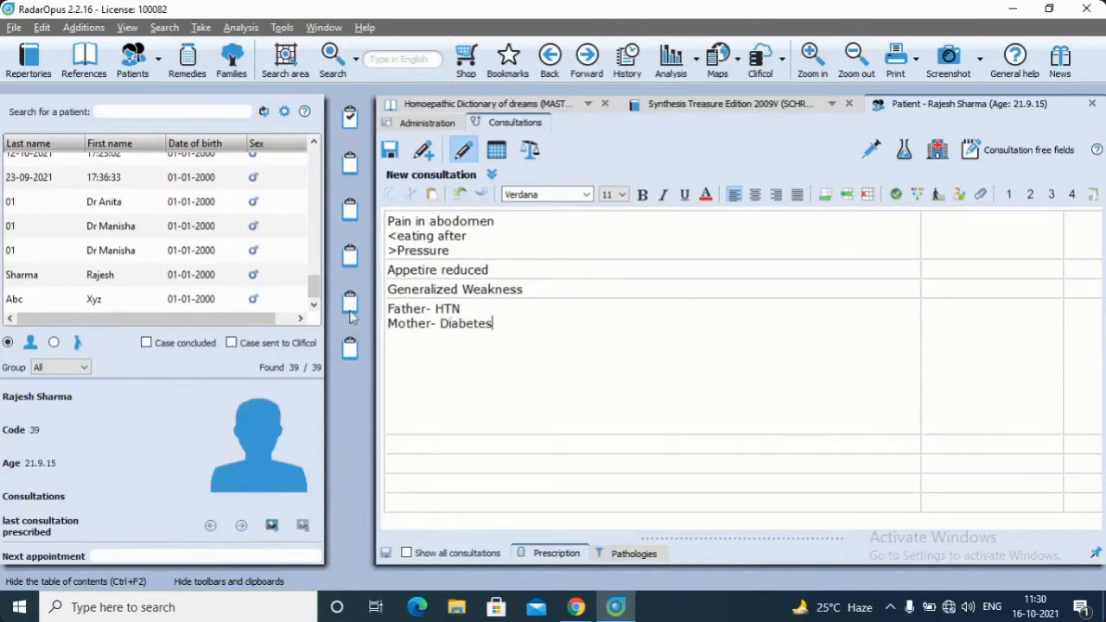
# Flag the row about the parents' illnesses as family history and delete its surplus blank lines
pyautogui.click(918, 194)
pyautogui.press('Delete')
pyautogui.press('Delete')
pyautogui.press('Delete')
pyautogui.press('Delete')
pyautogui.press('Delete')
pyautogui.press('Delete')
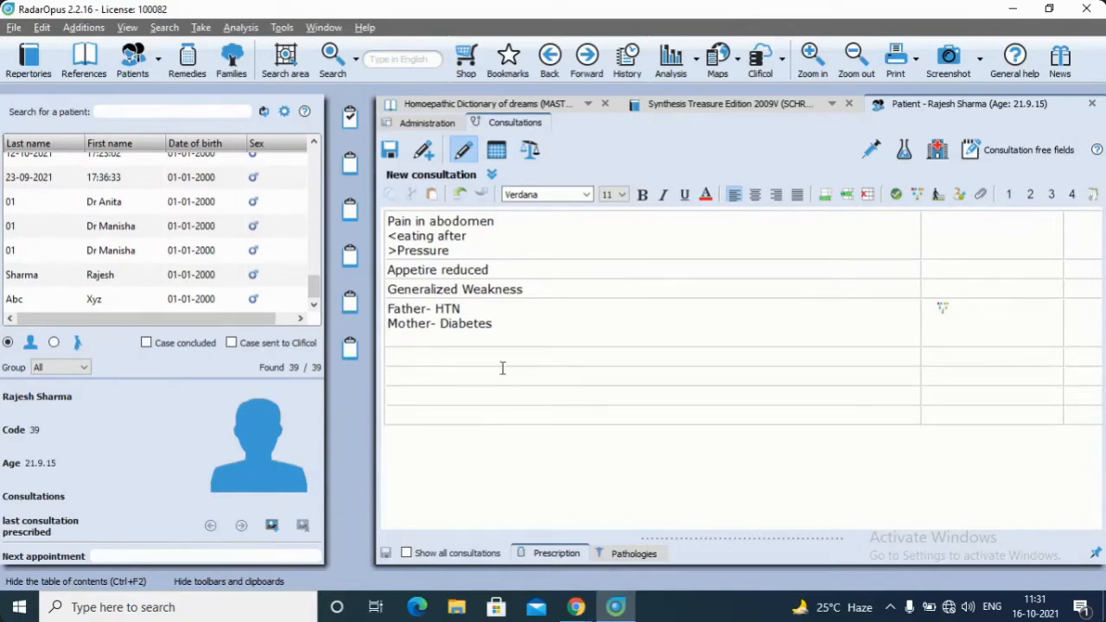
# Enter "H/O Cholecystectomy" in the row below the parents' illnesses
pyautogui.write('H/O Cholecystectomy')
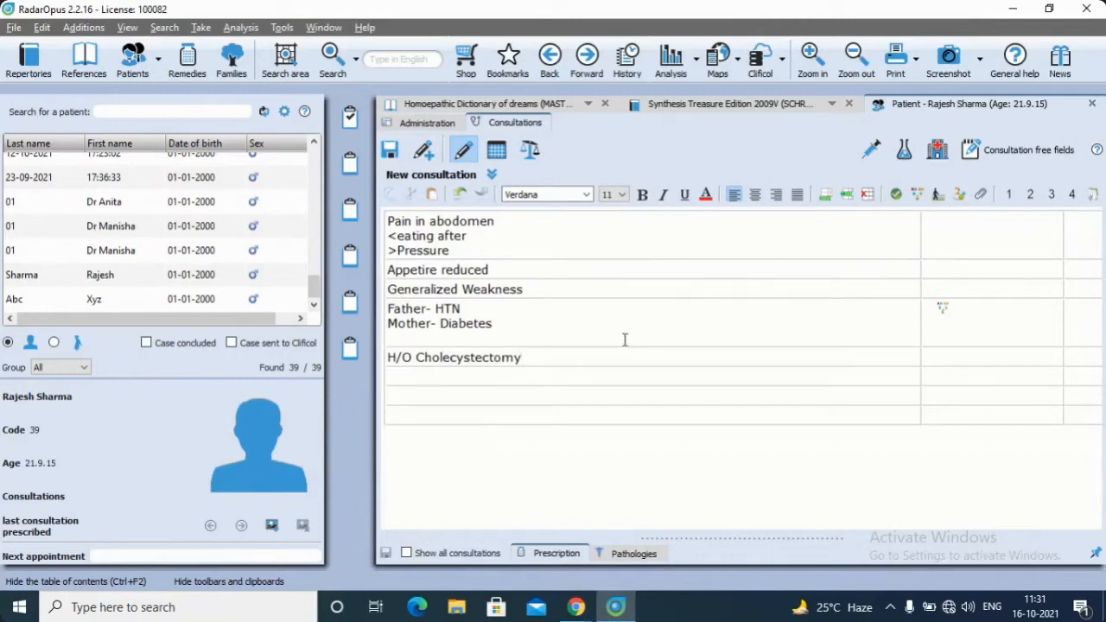
# Flag the cholecystectomy row as past history and the abdominal pain row as an important symptom
pyautogui.click(938, 196)
pyautogui.click(527, 229)
pyautogui.click(897, 197)
# Show the file types attachable to the abdominal pain symptom and browse the image chooser, without attaching a file
pyautogui.click(980, 195)
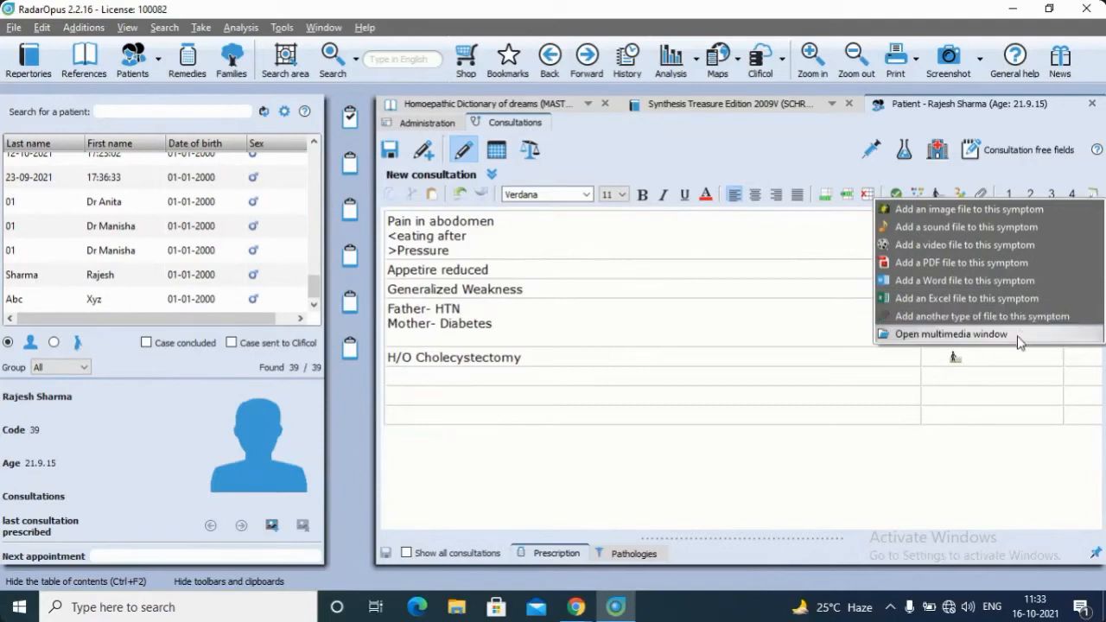
pyautogui.click(1036, 208)
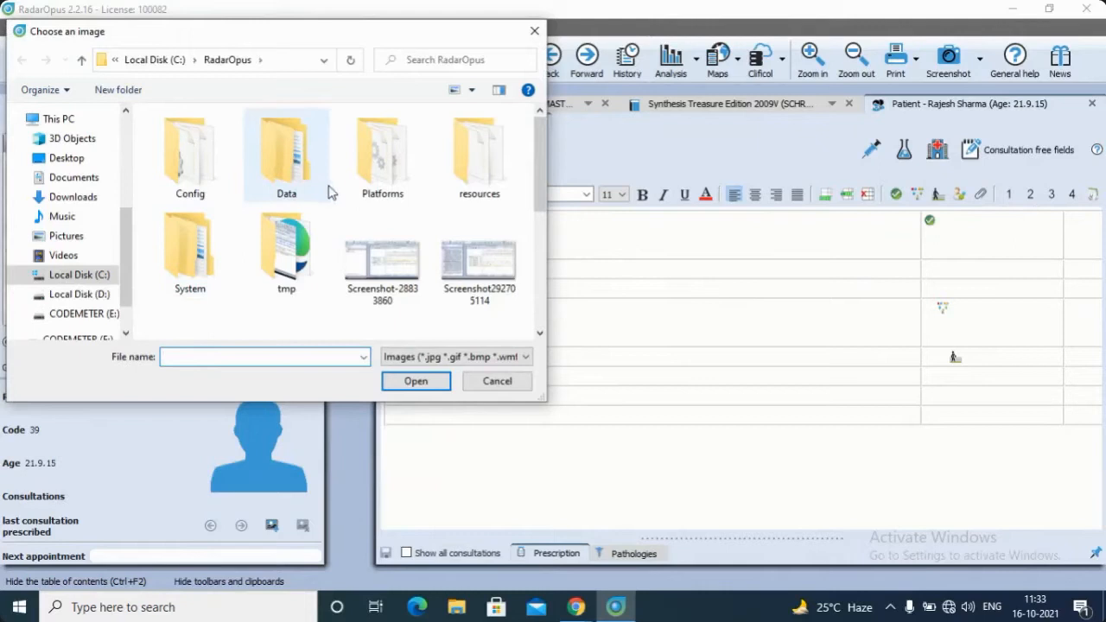
pyautogui.scroll(-3, 484, 246)
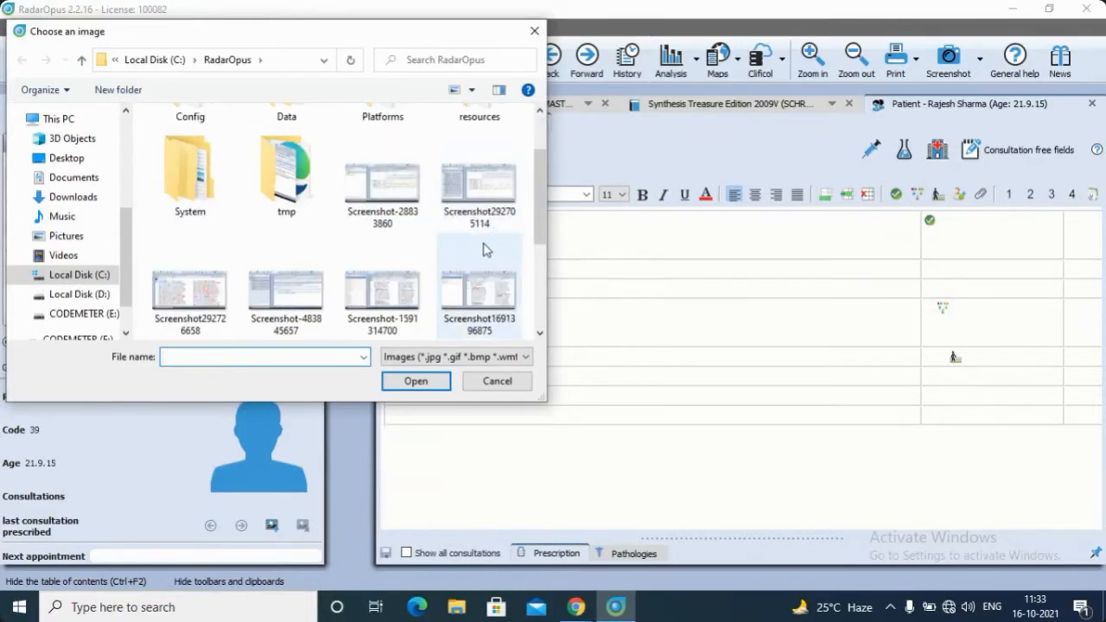
pyautogui.scroll(2, 484, 248)
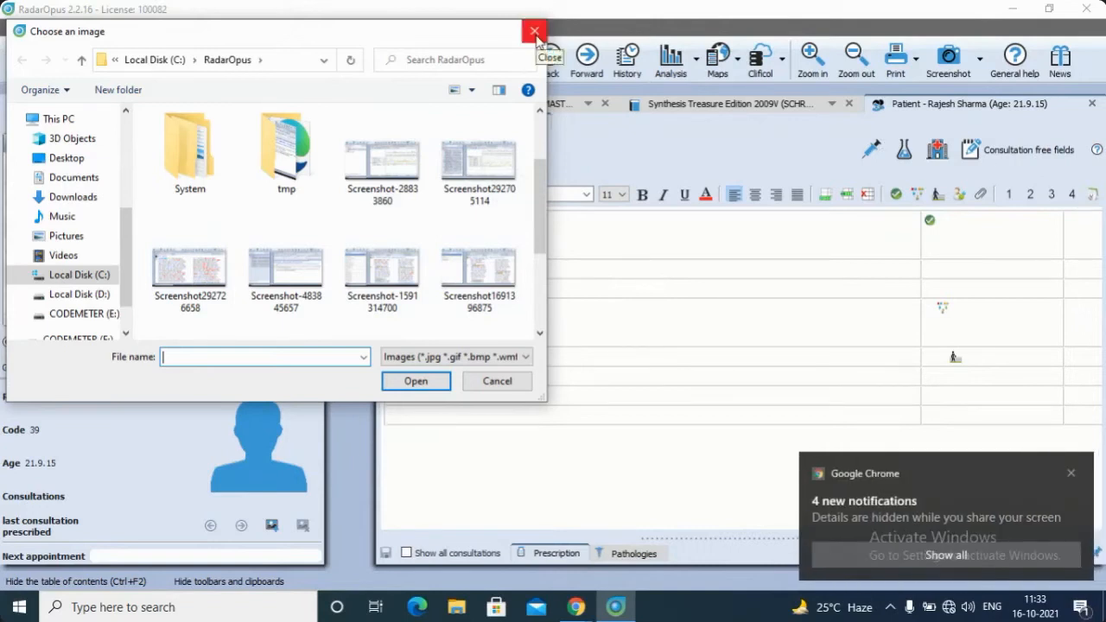
pyautogui.click(535, 32)
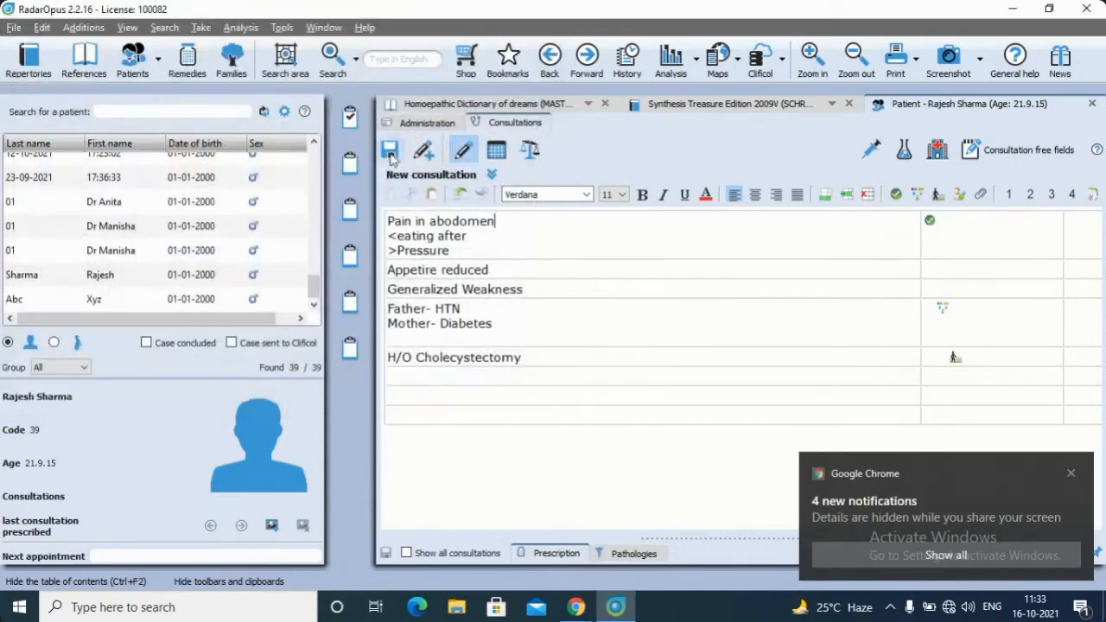
pyautogui.click(351, 115)
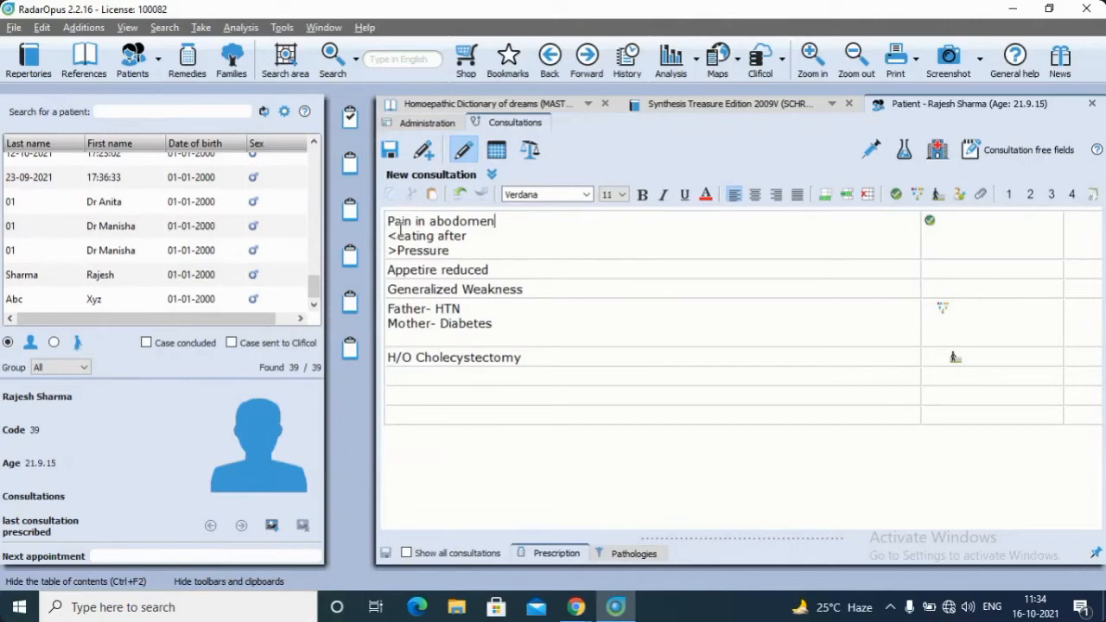
# Set the symptom intensity to 4 for the abdominal pain, 3 for the reduced appetite and 4 for the generalized weakness
pyautogui.click(387, 221)
pyautogui.click(1072, 195)
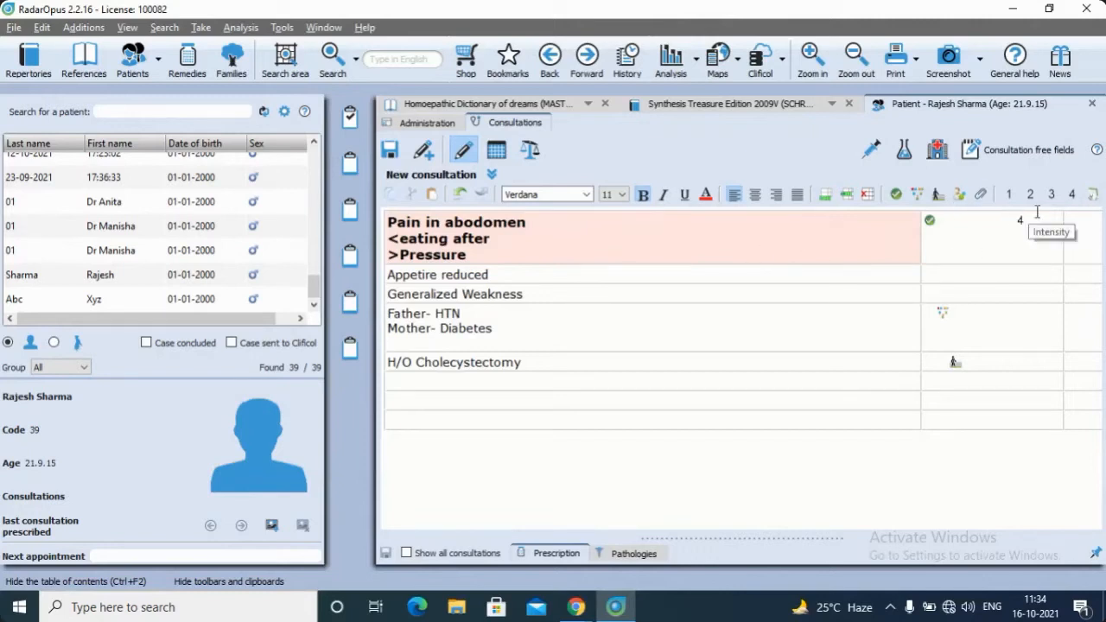
pyautogui.click(868, 279)
pyautogui.click(1053, 195)
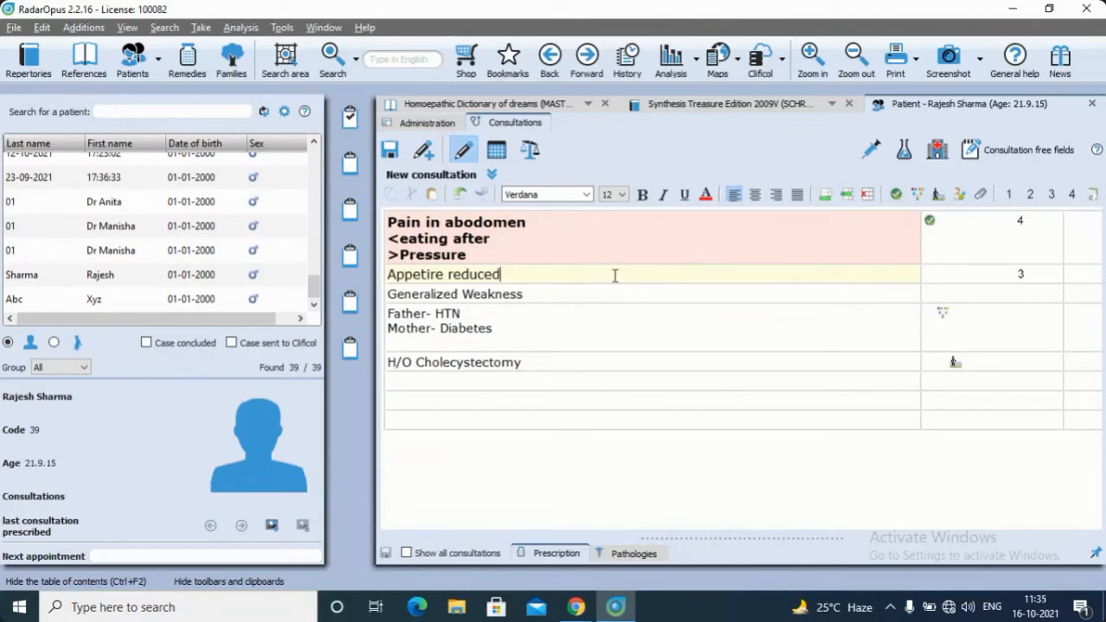
pyautogui.click(538, 294)
pyautogui.click(1070, 195)
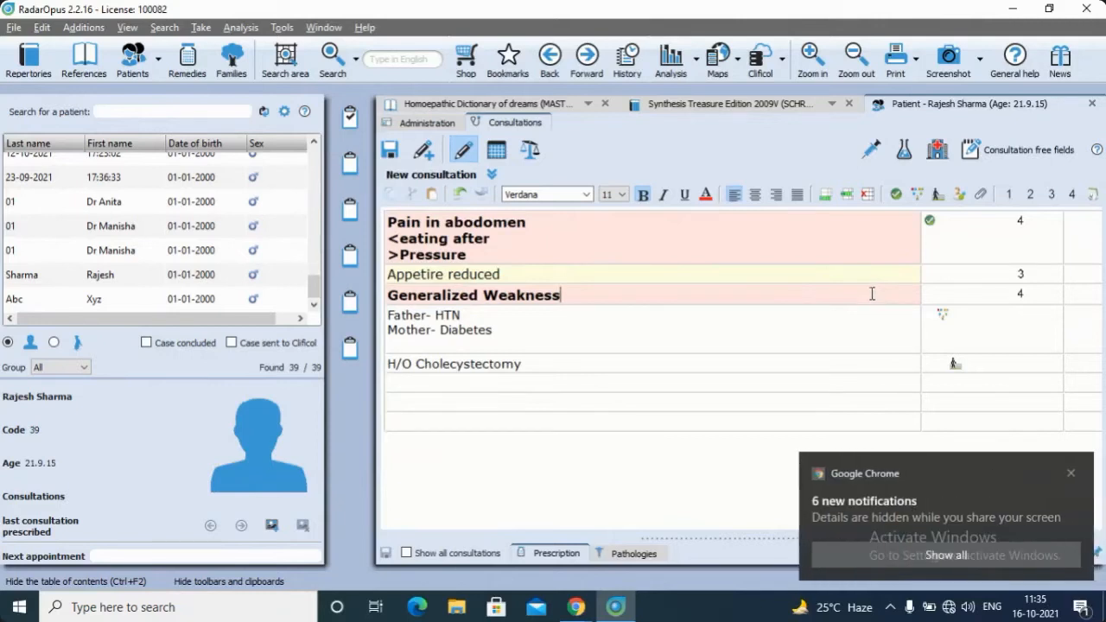
# Insert two rows above "Generalized Weakness" and enter "Sleeplessness" with intensity 2 in the upper one
pyautogui.click(848, 194)
pyautogui.click(850, 195)
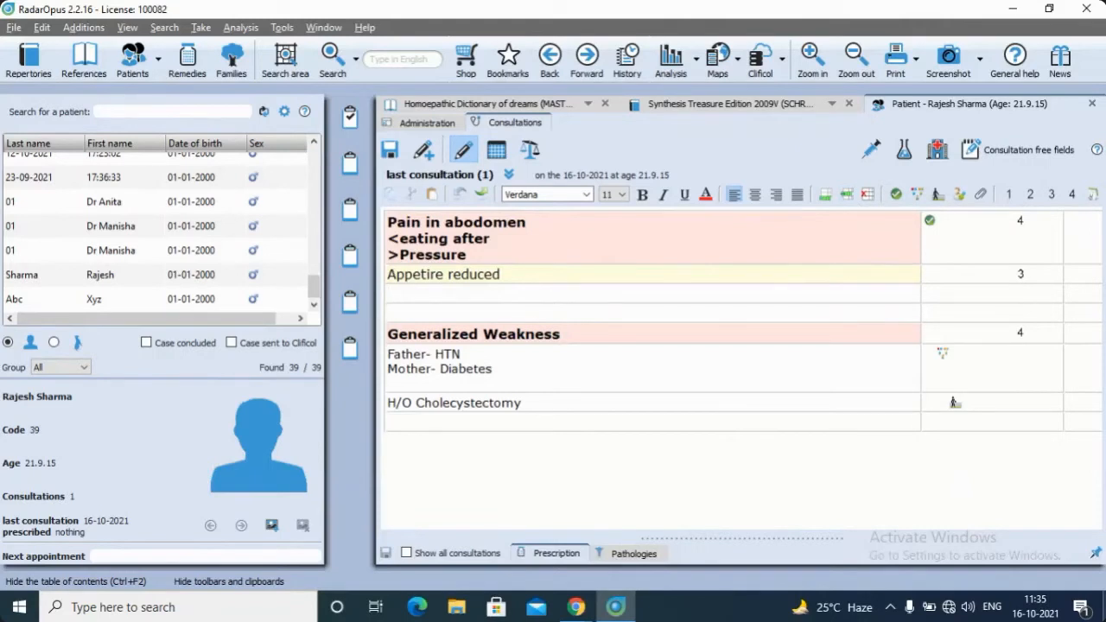
pyautogui.write('Sle')
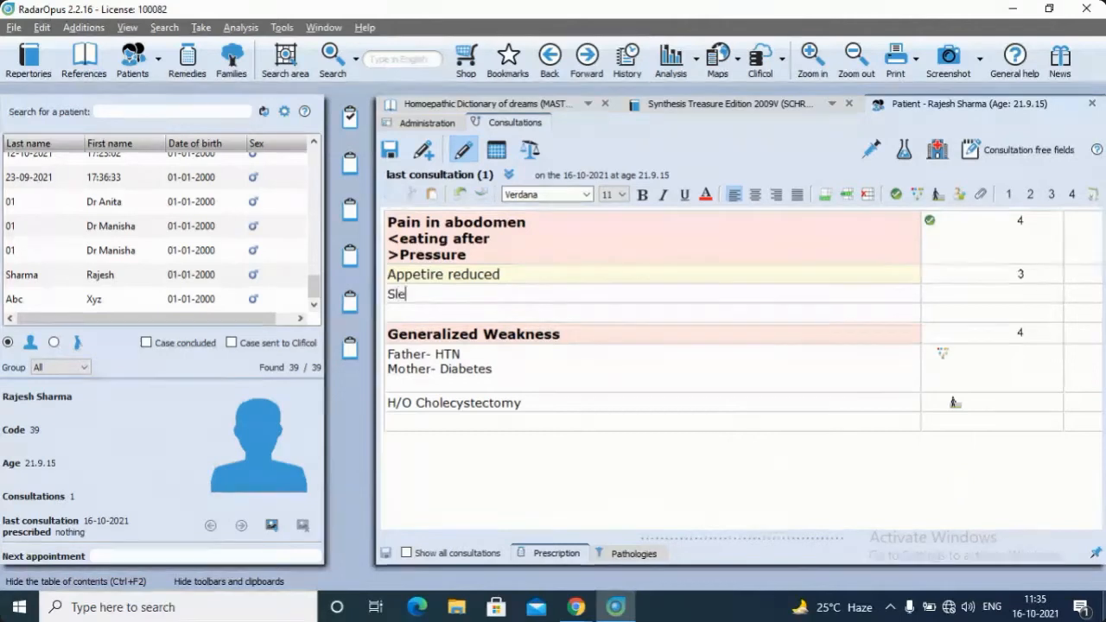
pyautogui.write('eplessn')
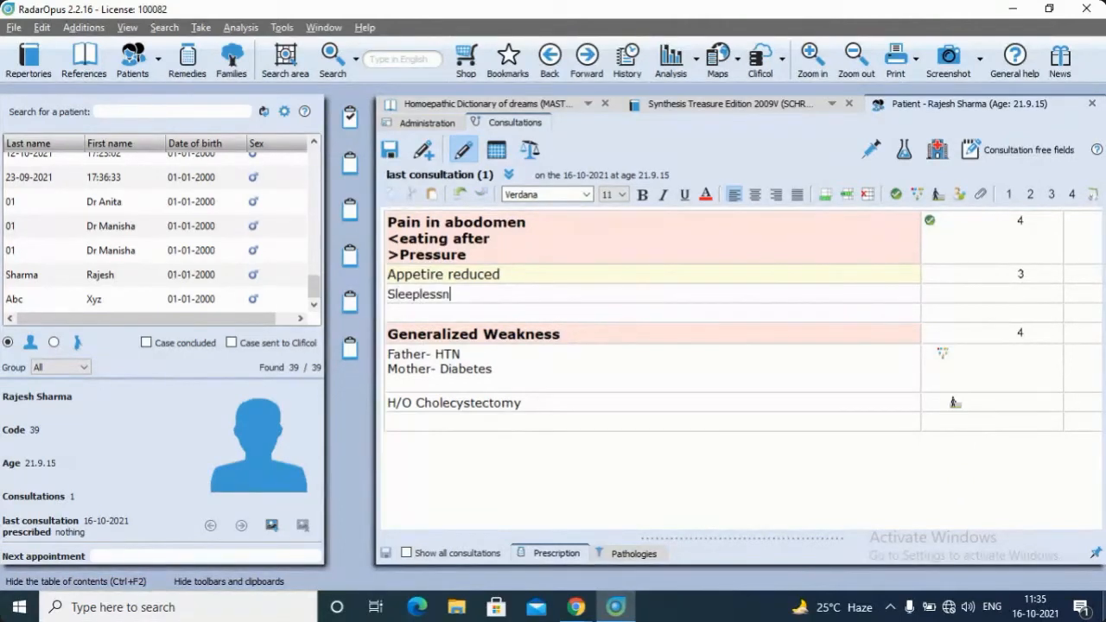
pyautogui.write('ess')
pyautogui.click(1030, 194)
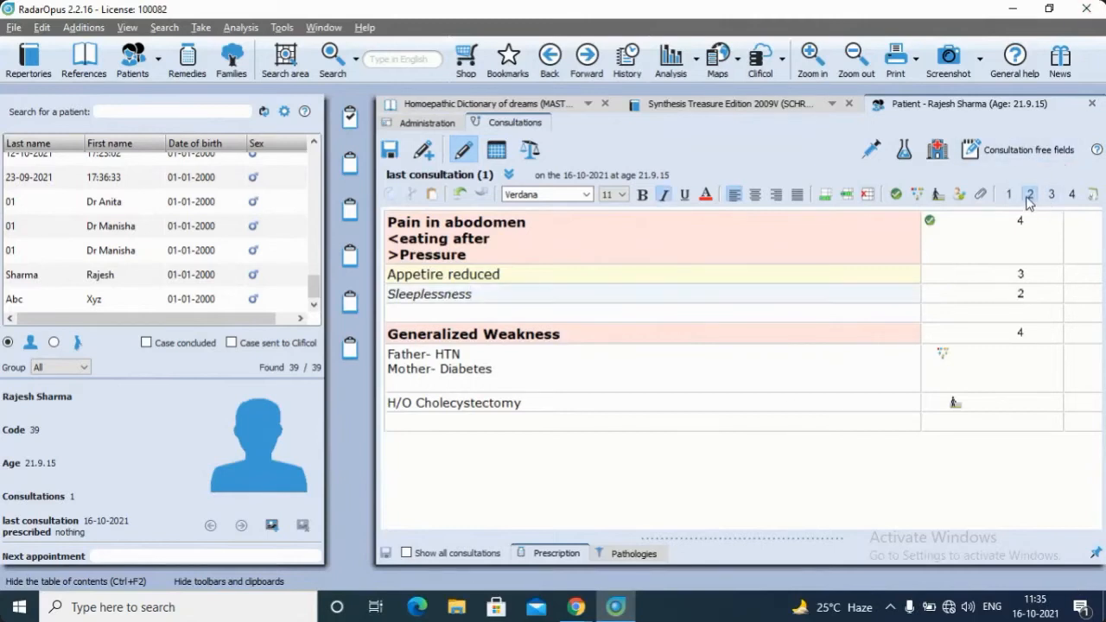
# Enter "fever with chills" in the empty row below "Sleeplessness"
pyautogui.click(438, 312)
pyautogui.write('fev')
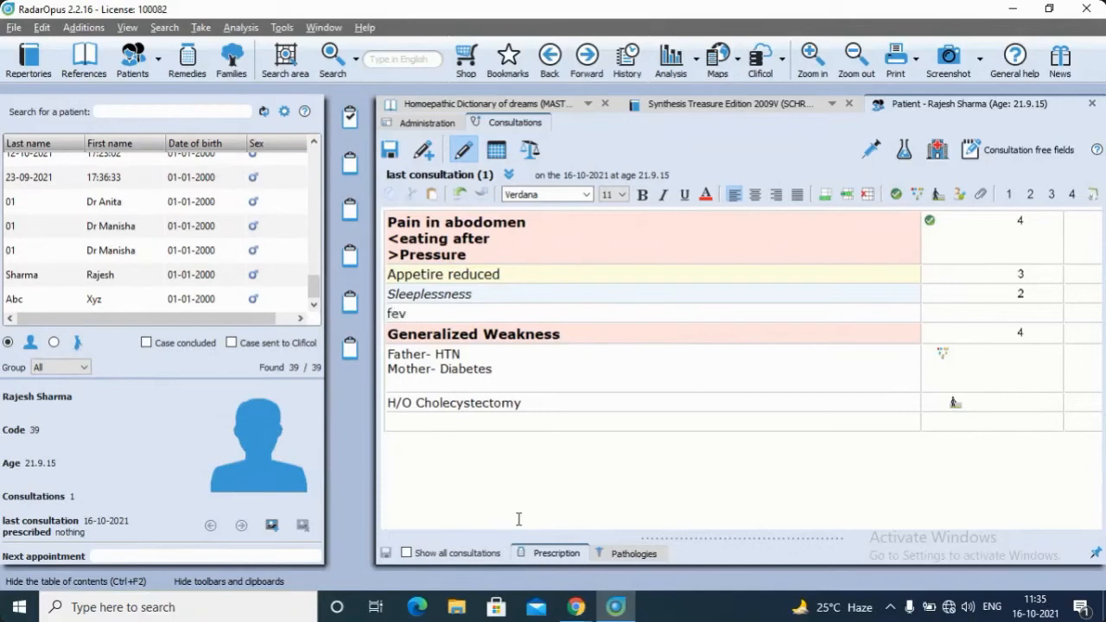
pyautogui.write('er with chills')
# Switch to the WebinarJam broadcast in Chrome, mute and unmute the microphone, and return to RadarOpus
pyautogui.click(575, 607)
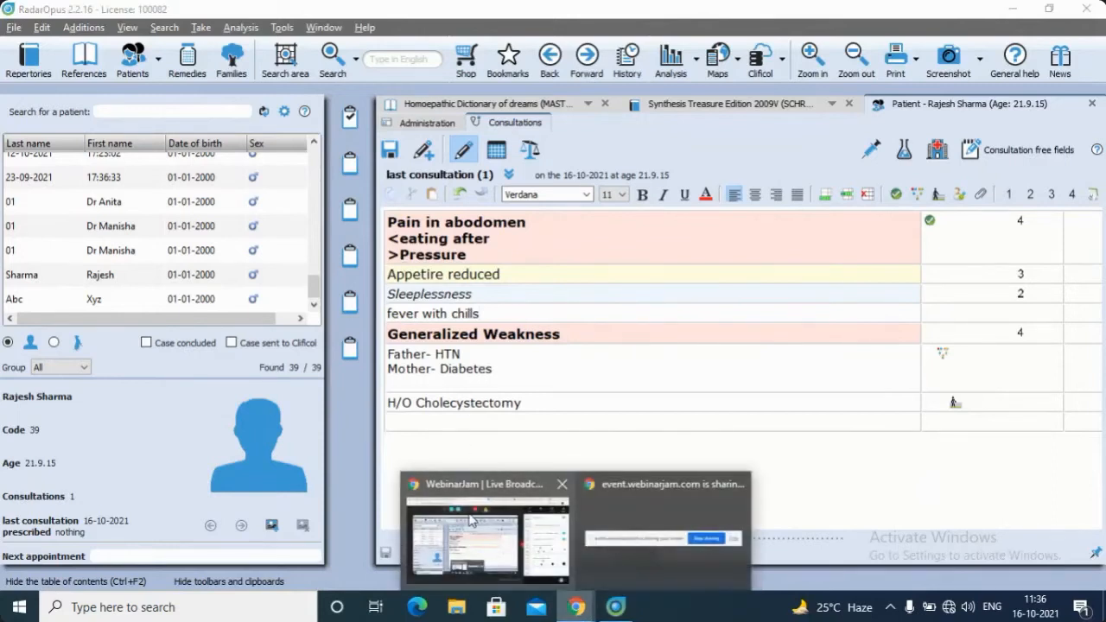
pyautogui.click(484, 510)
pyautogui.click(305, 82)
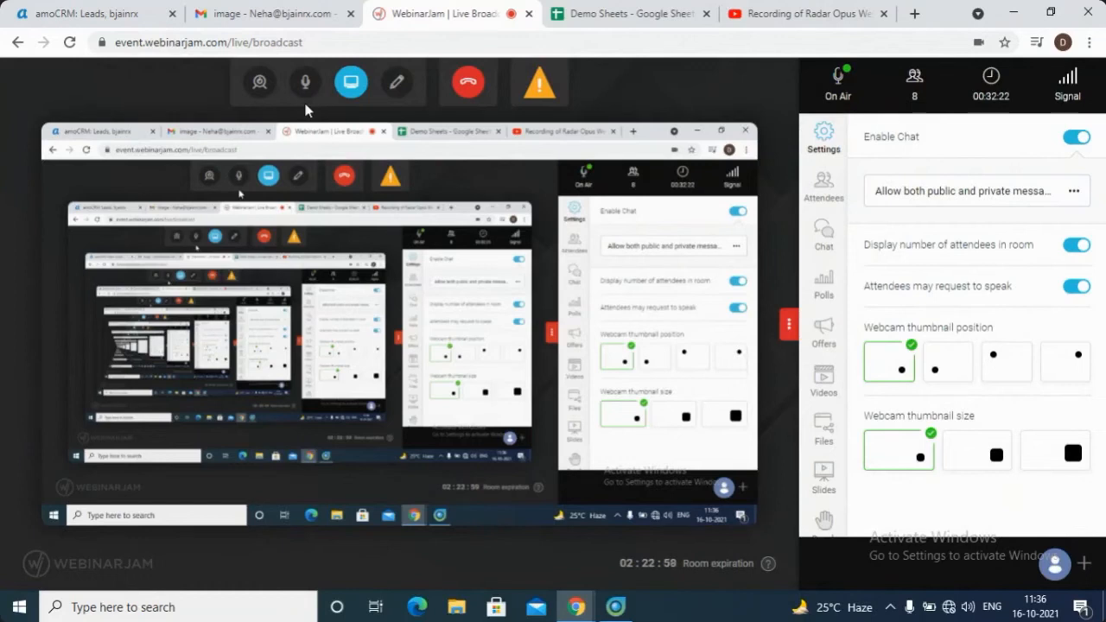
pyautogui.click(304, 84)
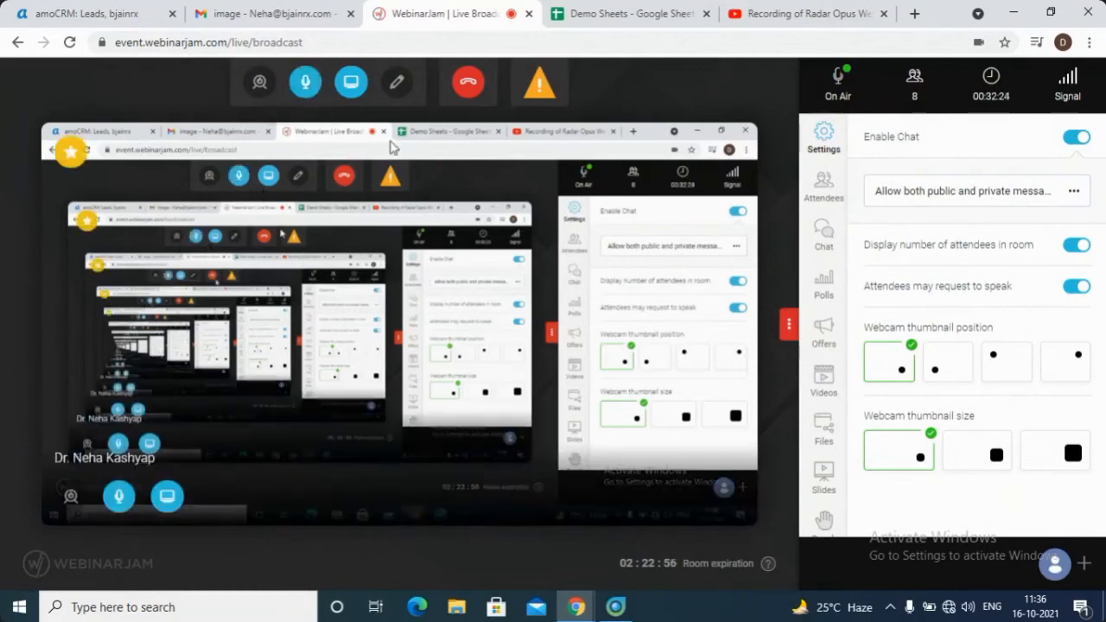
pyautogui.click(615, 607)
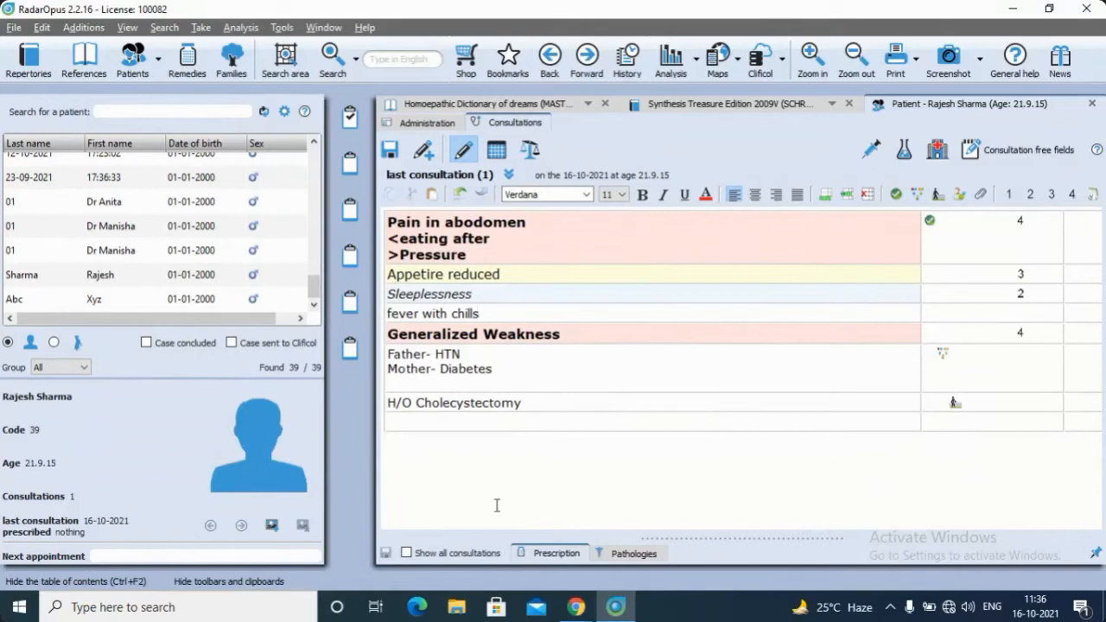
# Label the "fever with chills" row with the tag "hom-note"
pyautogui.click(1093, 197)
pyautogui.press('Down')
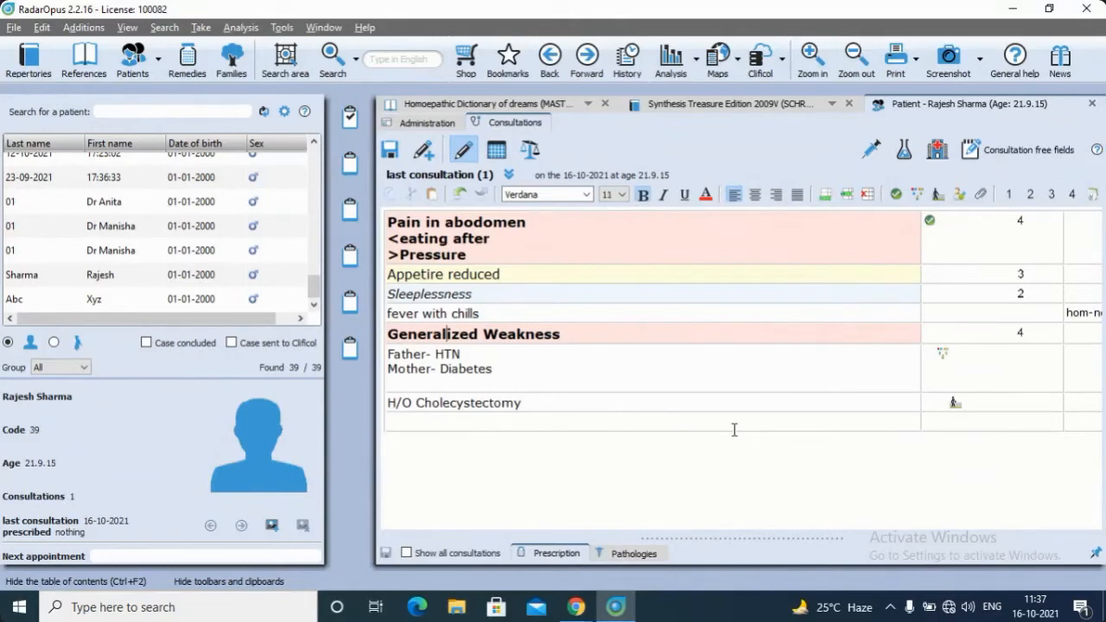
pyautogui.press('Down')
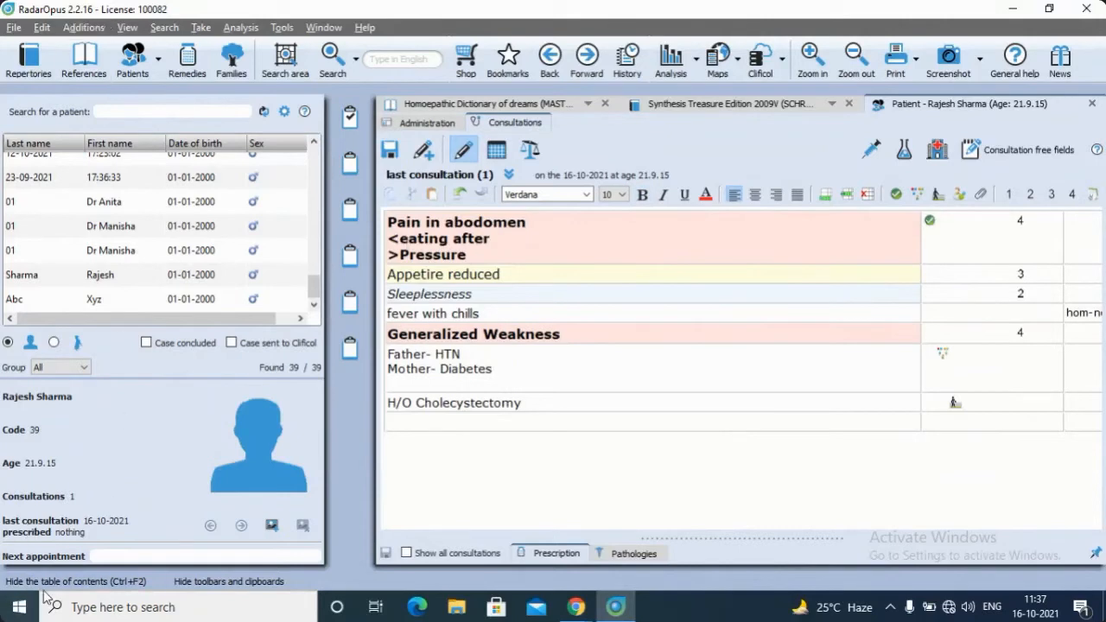
# Hide the table of contents, examine the available labels for the "fever with chills" row, and show the table of contents again
pyautogui.click(80, 580)
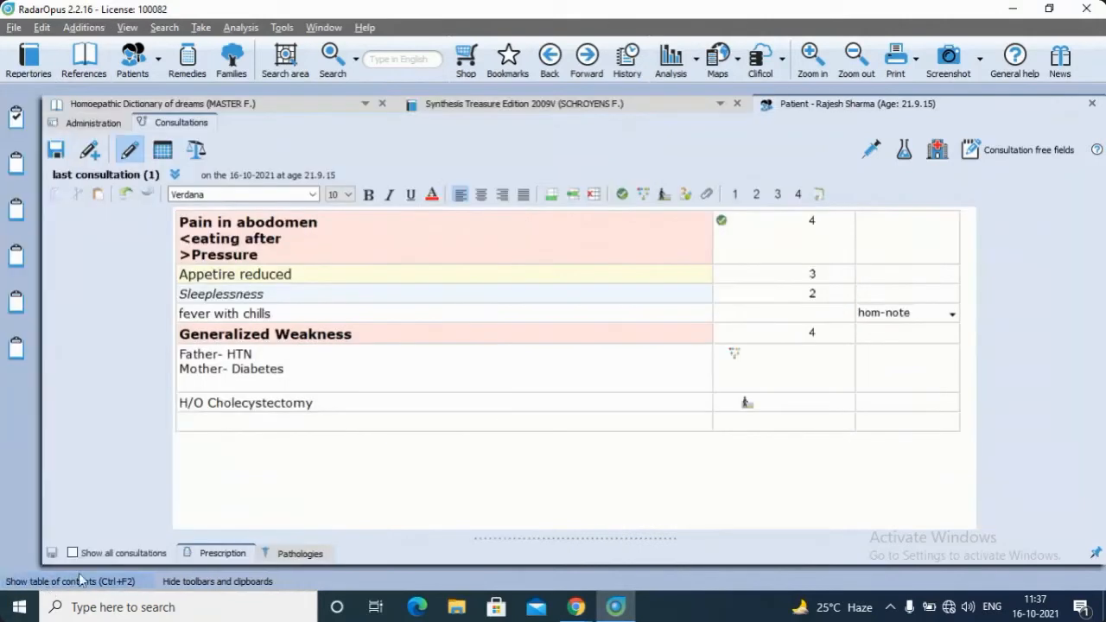
pyautogui.click(953, 315)
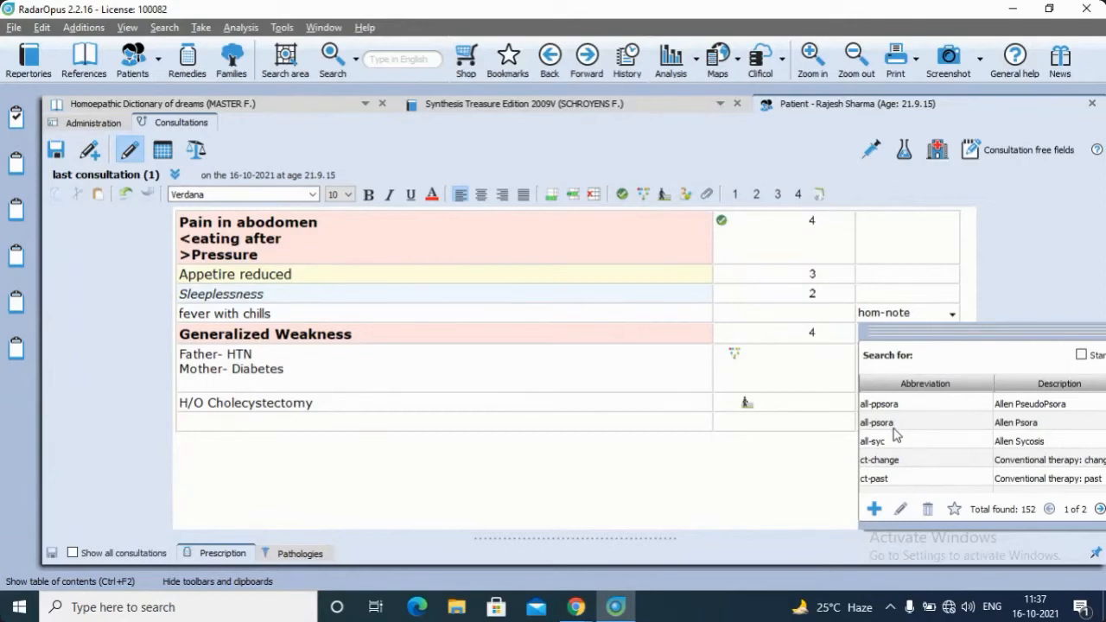
pyautogui.scroll(-10, 883, 429)
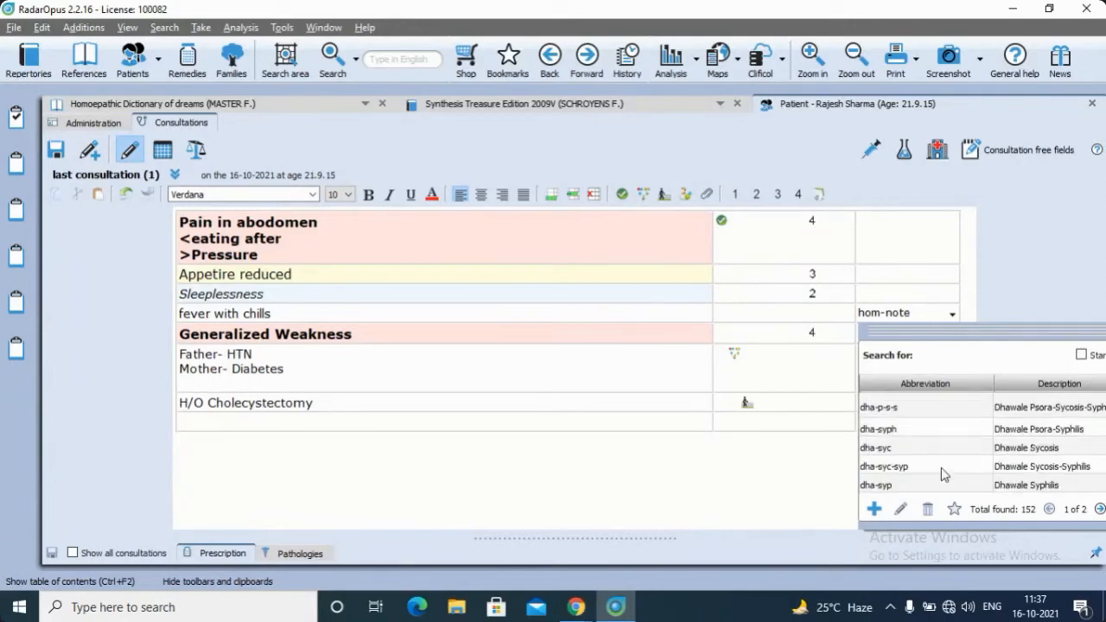
pyautogui.scroll(10, 944, 474)
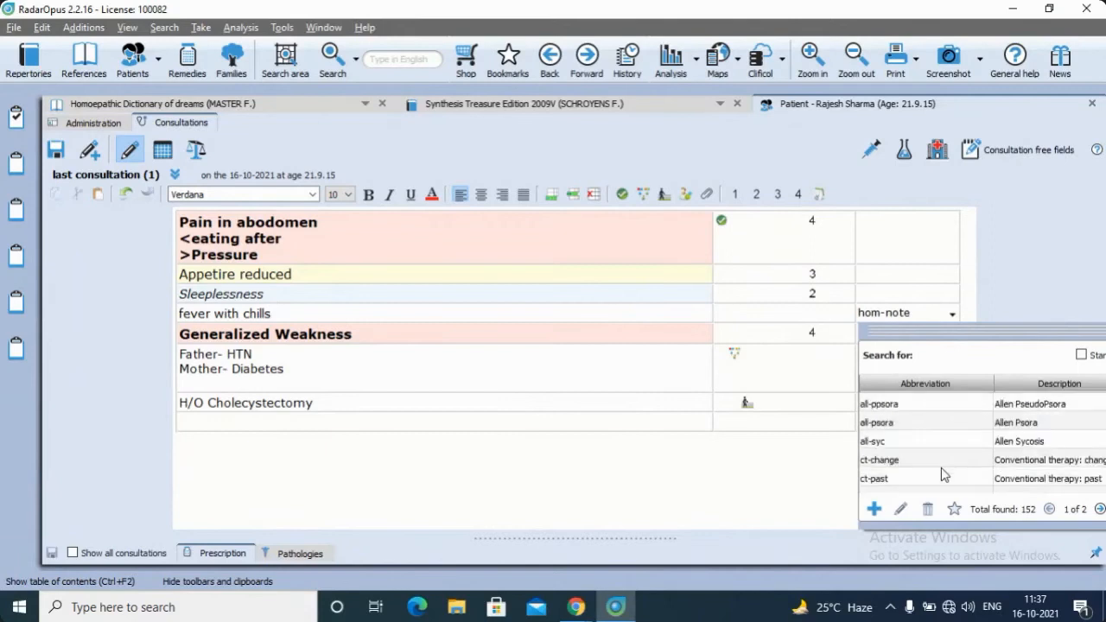
pyautogui.scroll(-8, 944, 473)
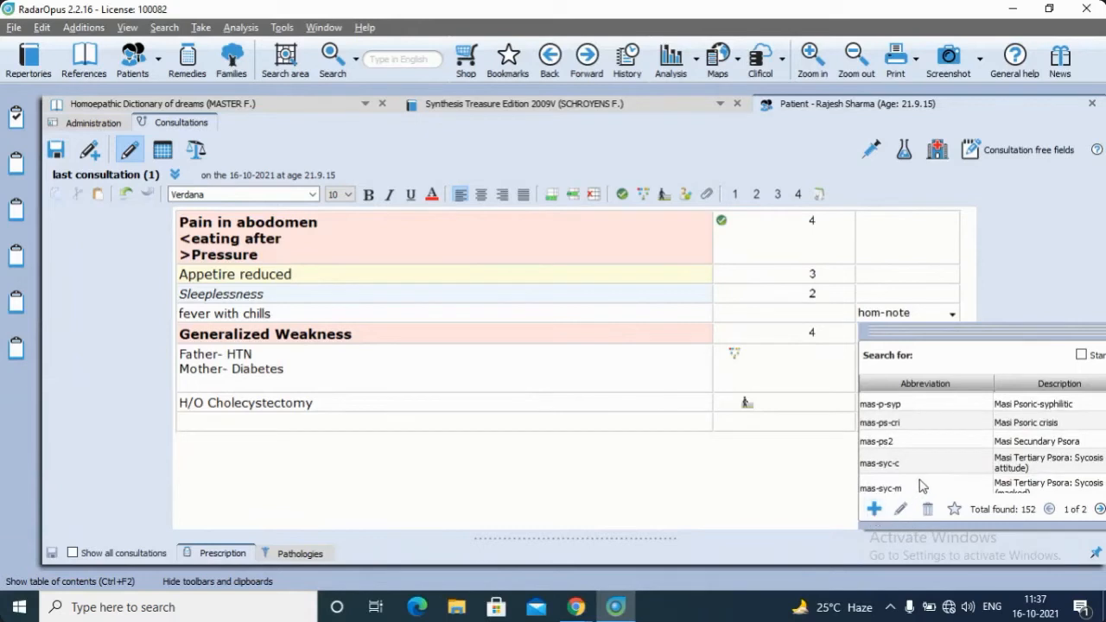
pyautogui.scroll(-3, 921, 486)
pyautogui.scroll(4, 921, 486)
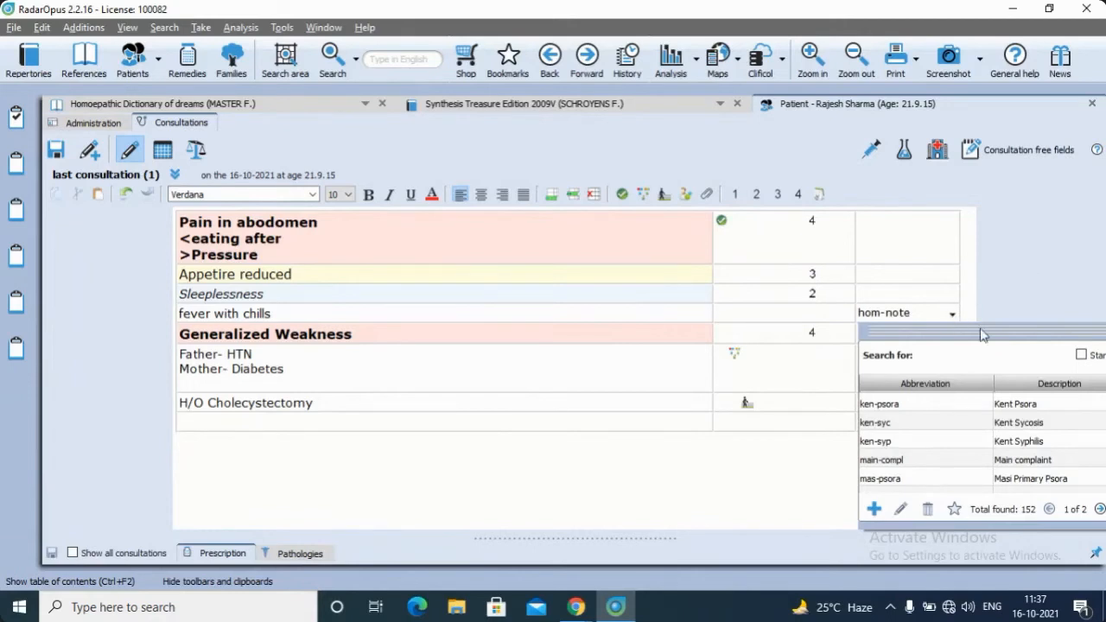
pyautogui.click(956, 320)
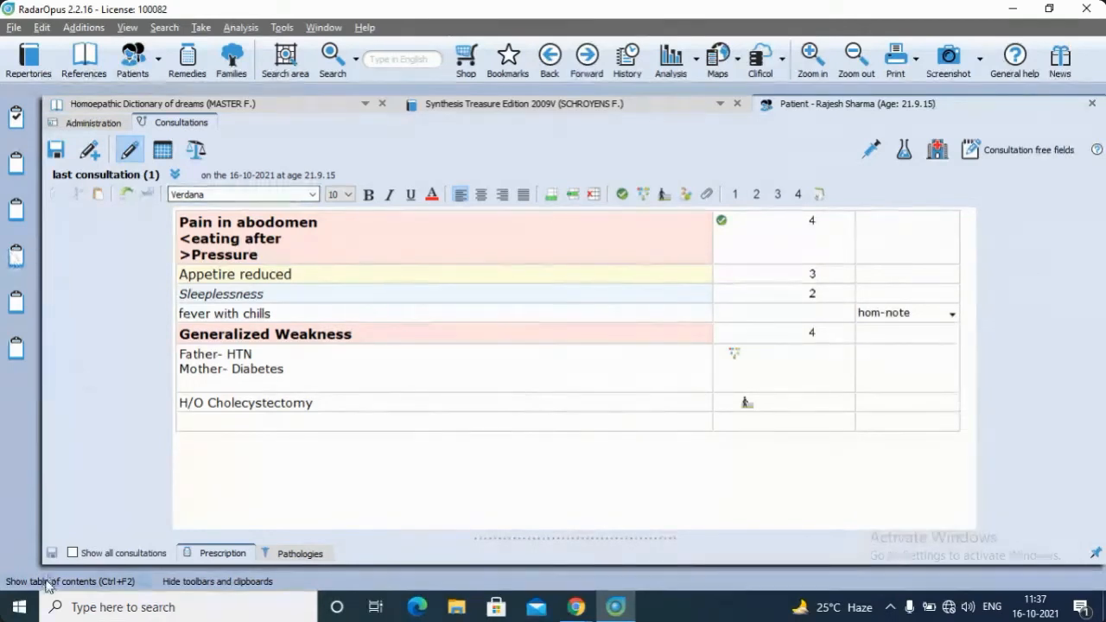
pyautogui.click(69, 582)
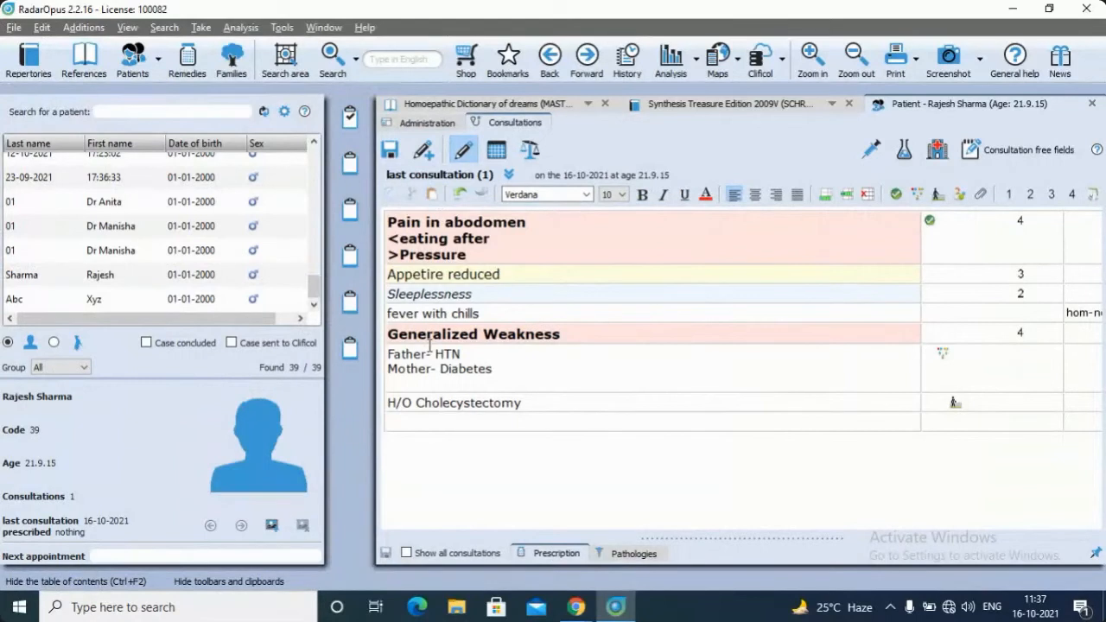
# Add a new consultation for the current patient in the current and past consultation view
pyautogui.click(437, 154)
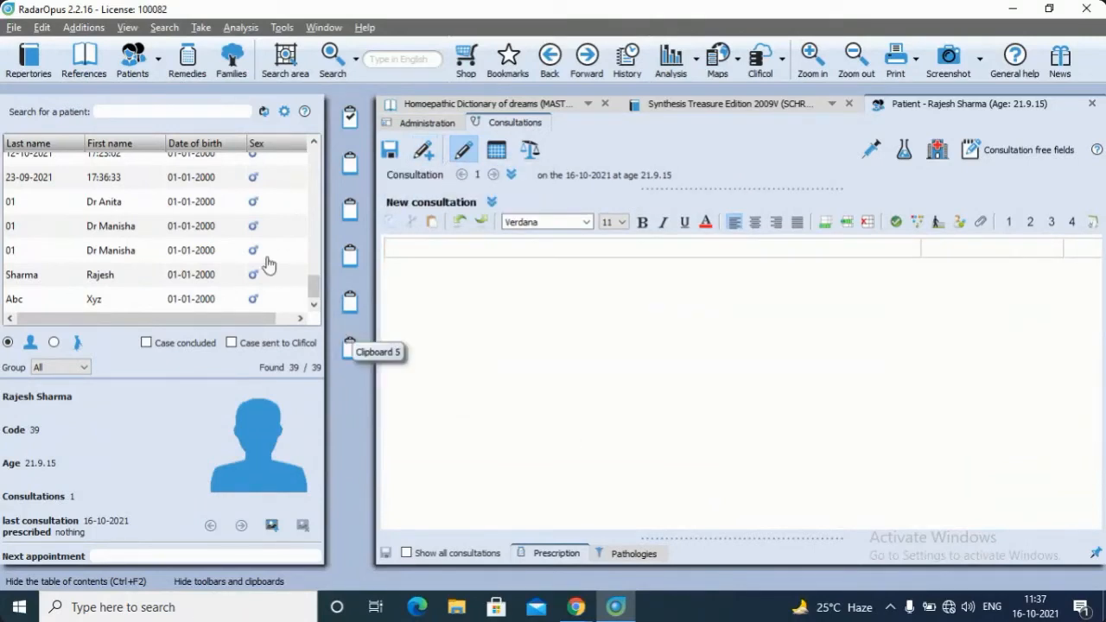
pyautogui.click(462, 151)
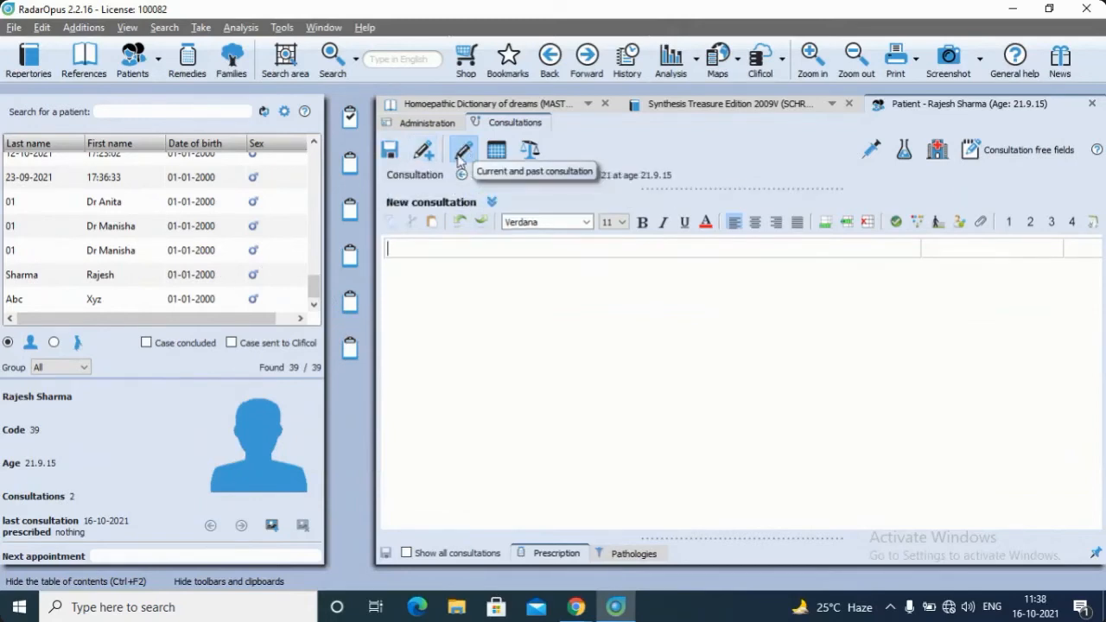
pyautogui.click(184, 276)
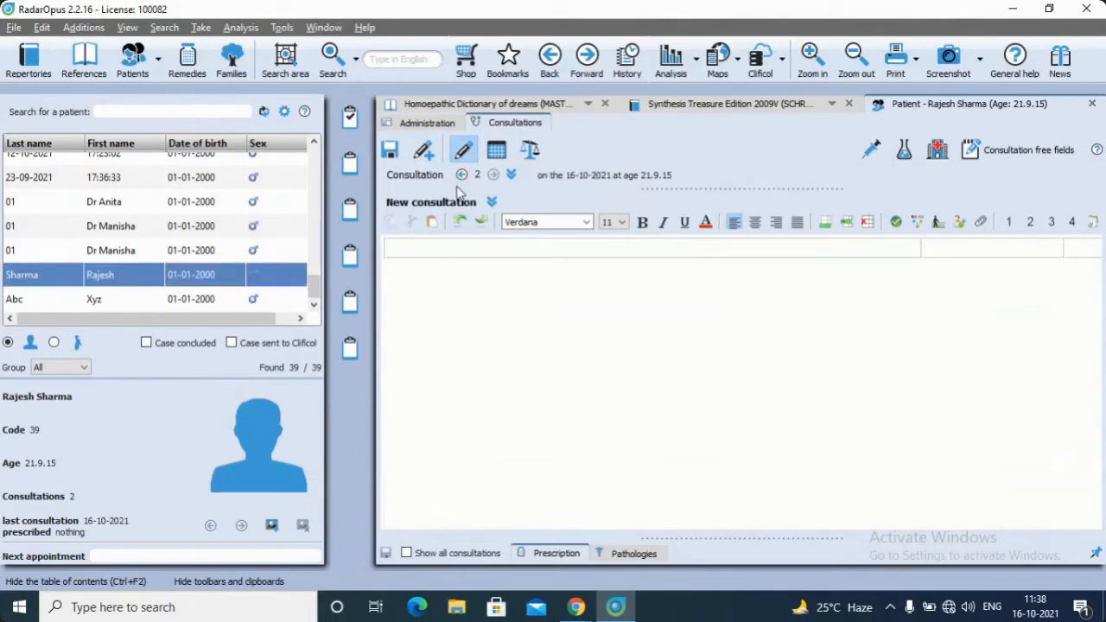
# Record a Hepatitis B vaccination dated 16-10-2021 in the patient's vaccinations and close the record
pyautogui.click(871, 153)
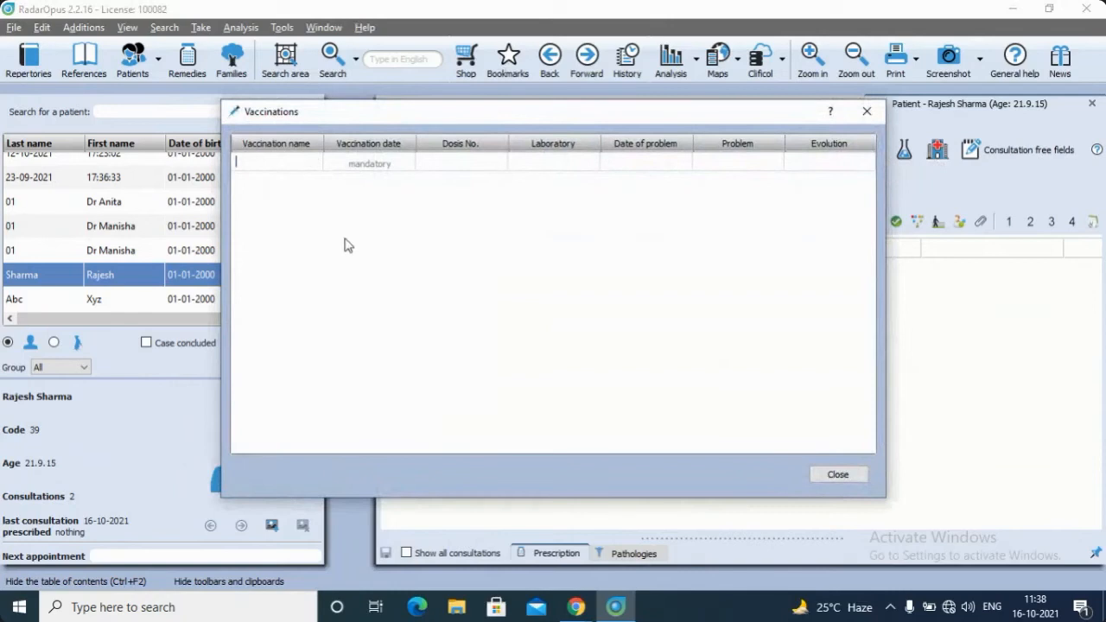
pyautogui.click(314, 164)
pyautogui.scroll(-2, 308, 250)
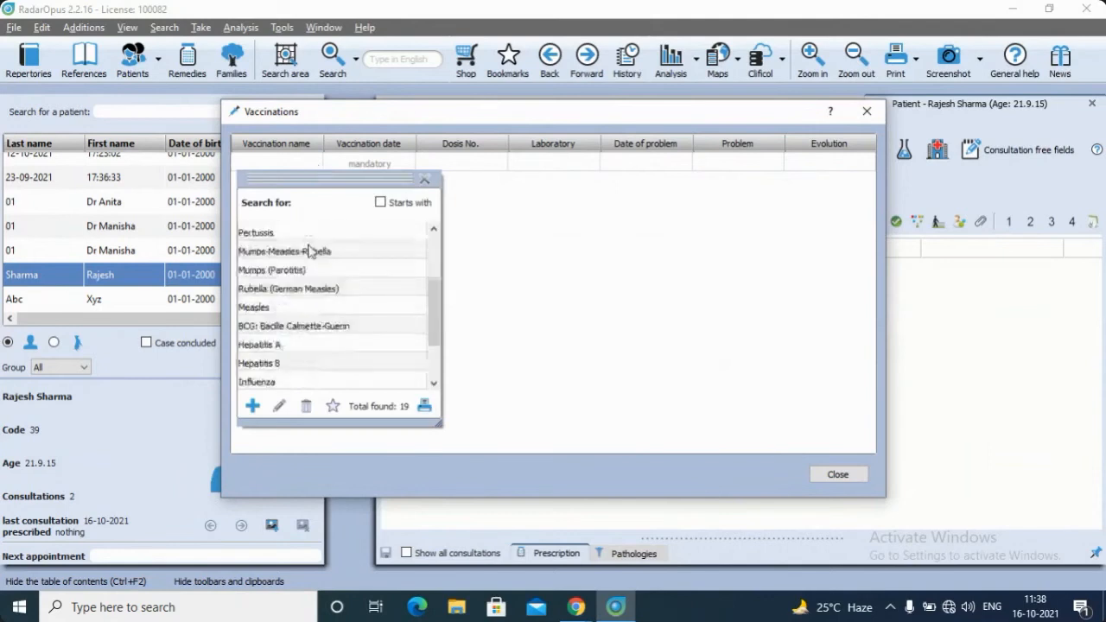
pyautogui.click(262, 366)
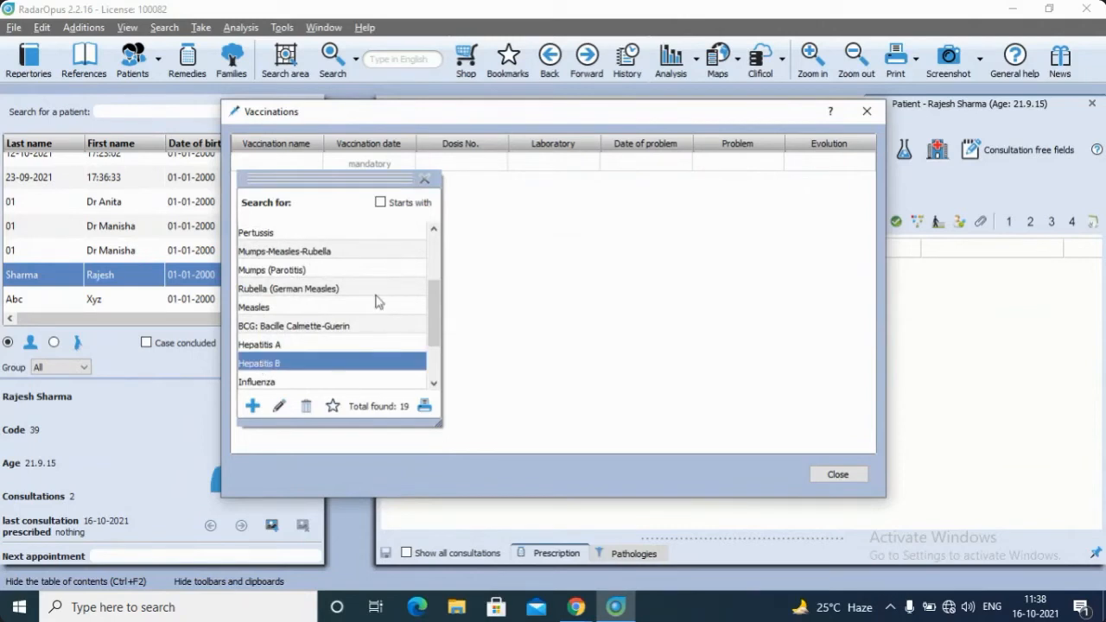
pyautogui.doubleClick(265, 365)
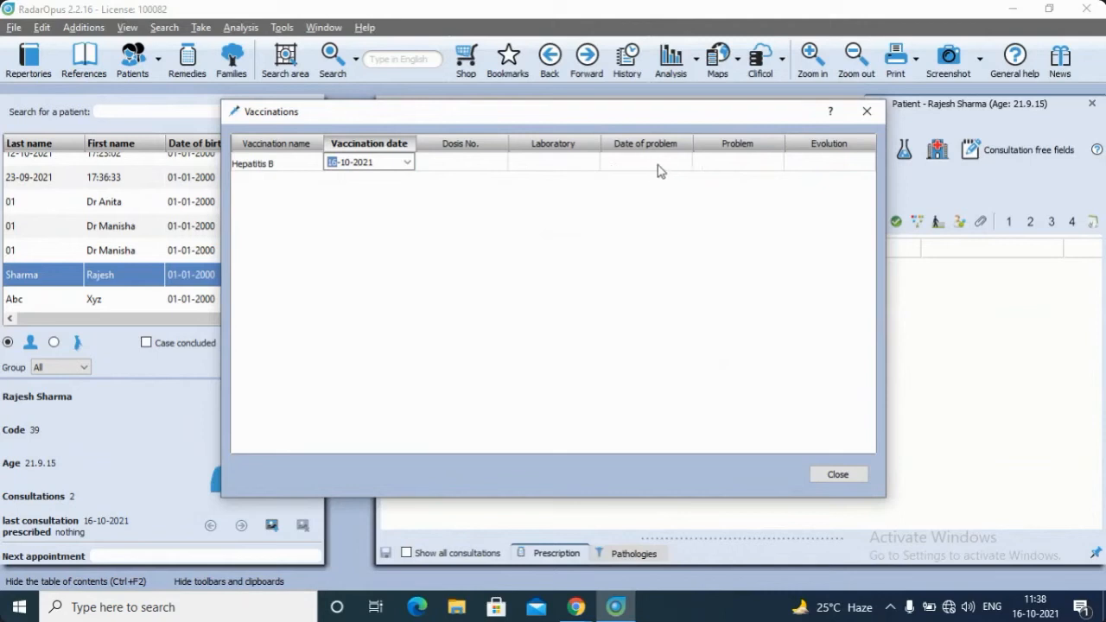
pyautogui.click(868, 113)
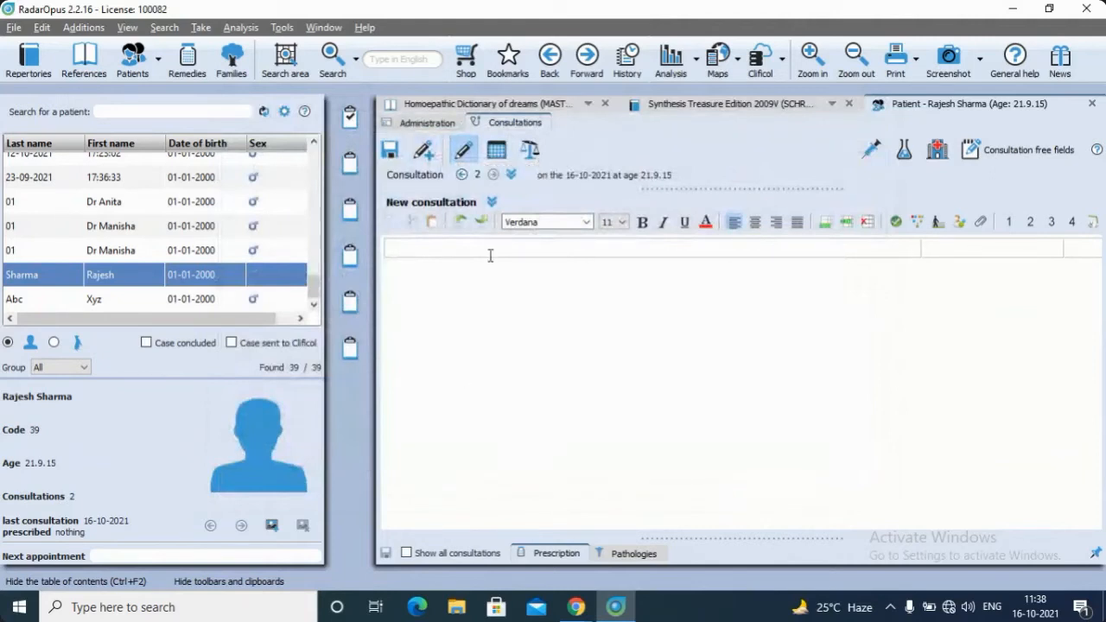
# Display consultation 1 above the new consultation and enlarge its area until all its complaint rows fit
pyautogui.click(462, 175)
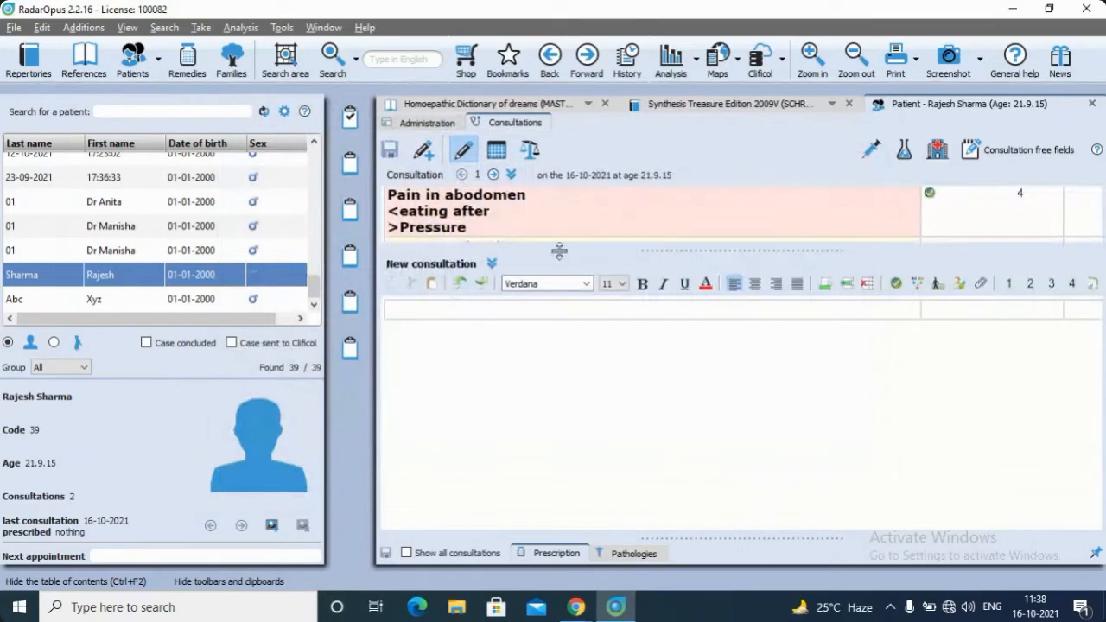
pyautogui.click(655, 217)
pyautogui.scroll(-5, 643, 252)
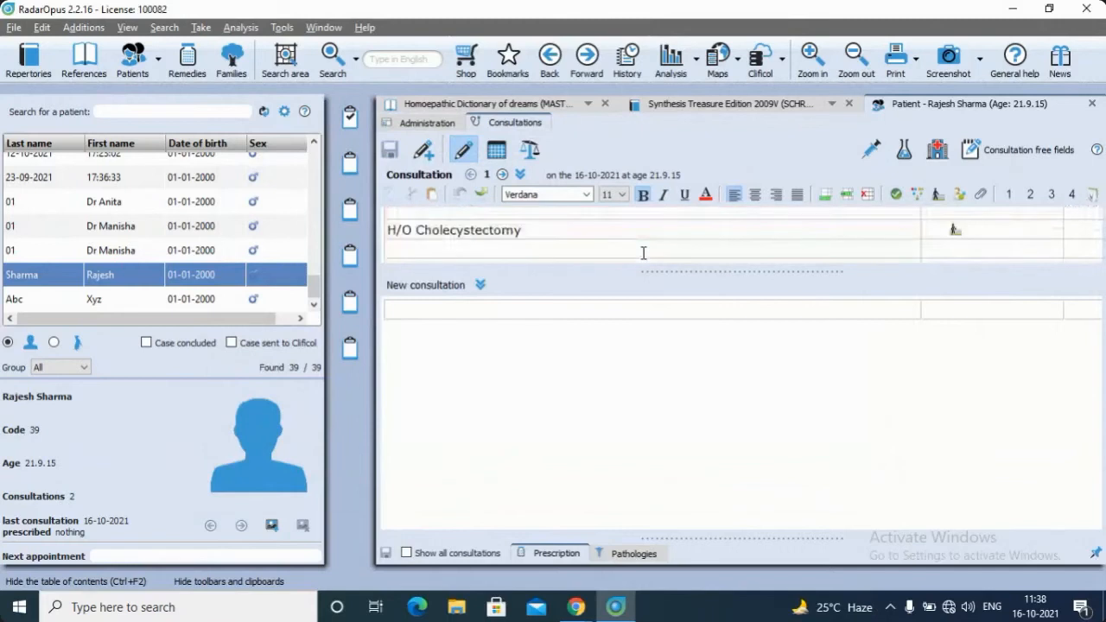
pyautogui.scroll(5, 643, 253)
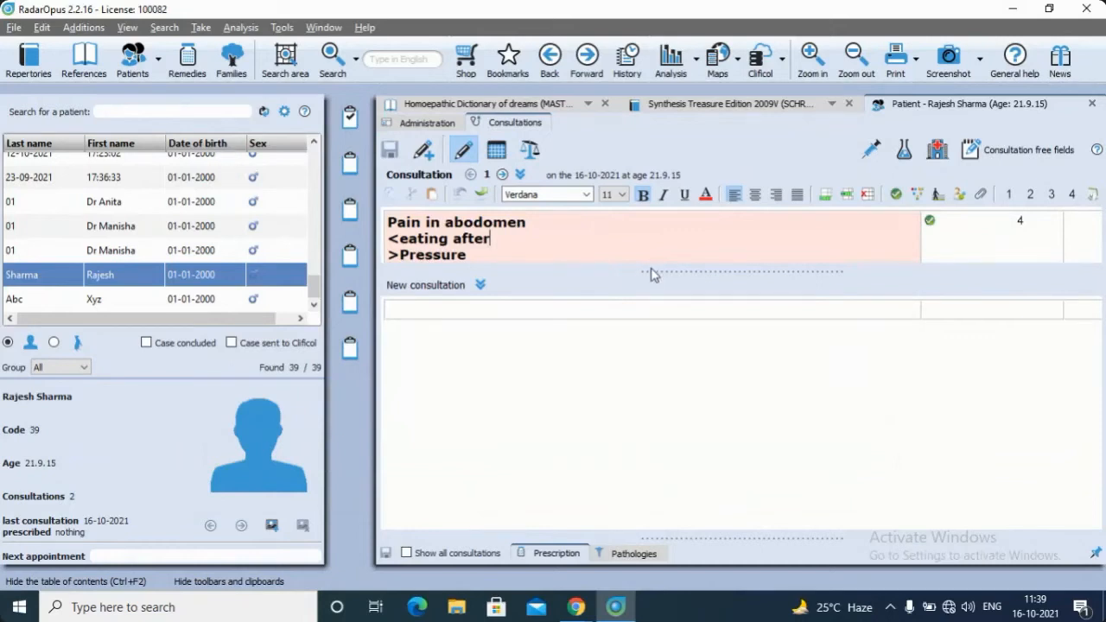
pyautogui.moveTo(649, 268); pyautogui.dragTo(627, 498)
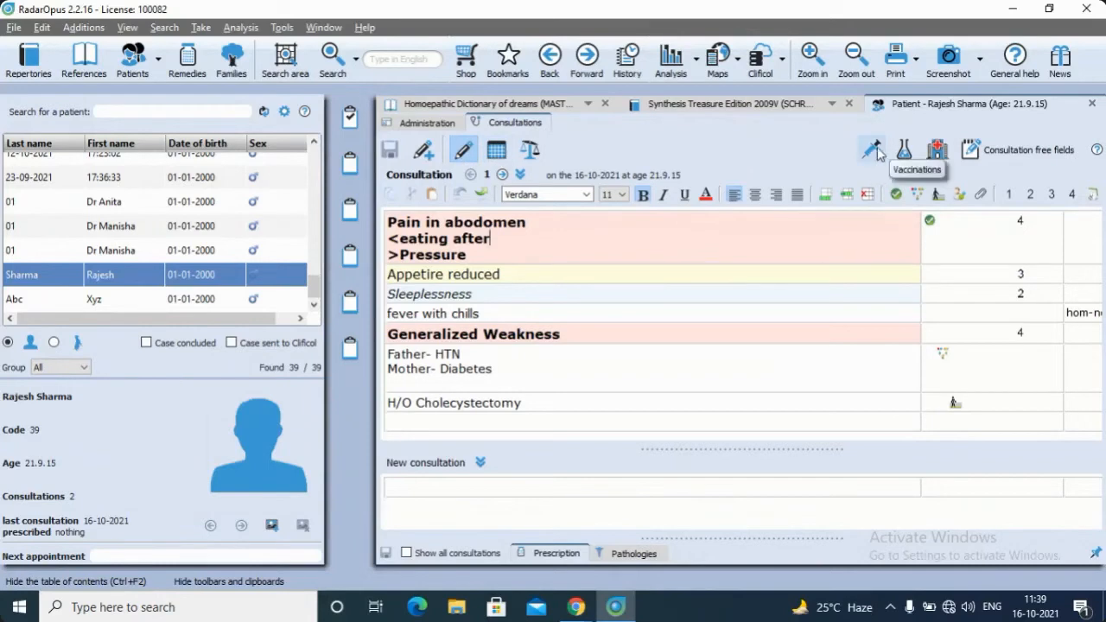
# Record an "RT PCR" exam dated 16-10-2021 in the patient's tests, check the available test types, and close the record
pyautogui.click(906, 155)
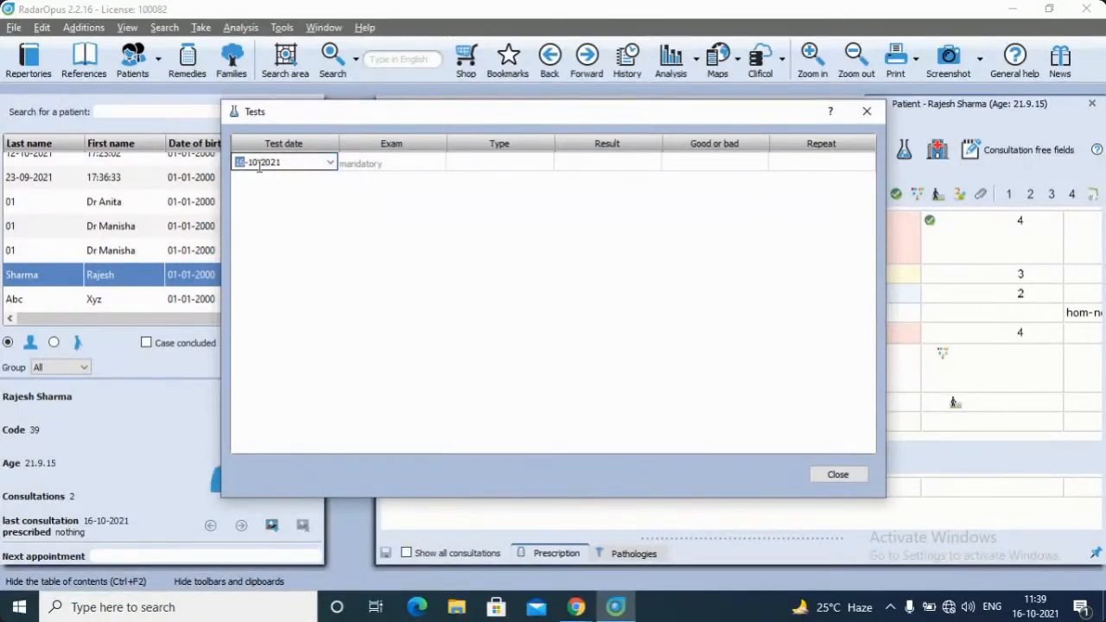
pyautogui.click(357, 165)
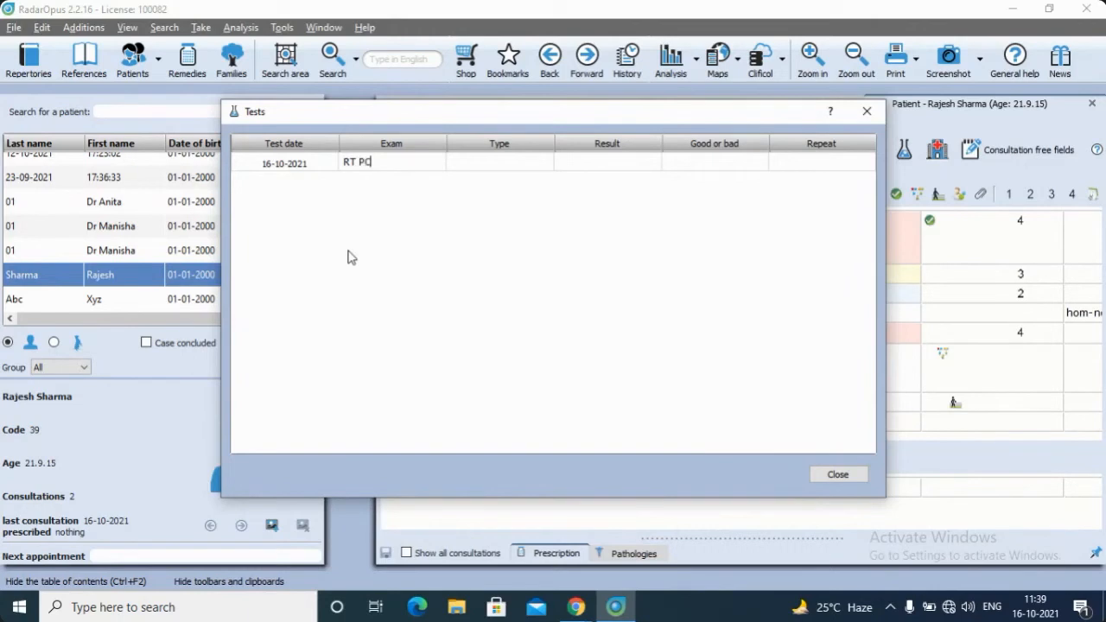
pyautogui.click(498, 164)
pyautogui.click(544, 164)
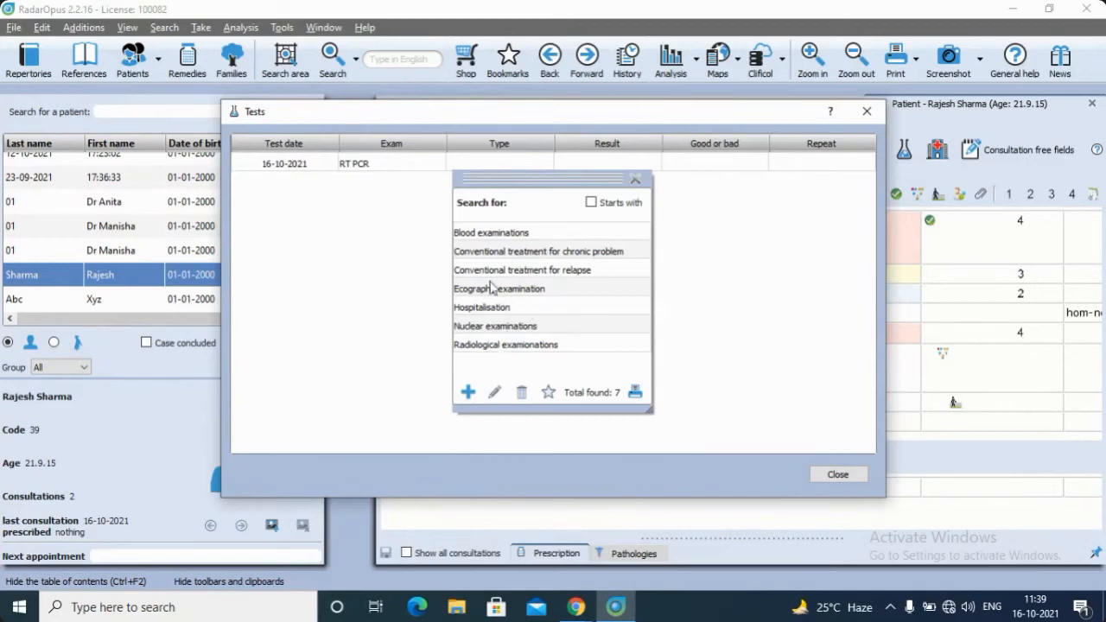
pyautogui.click(635, 179)
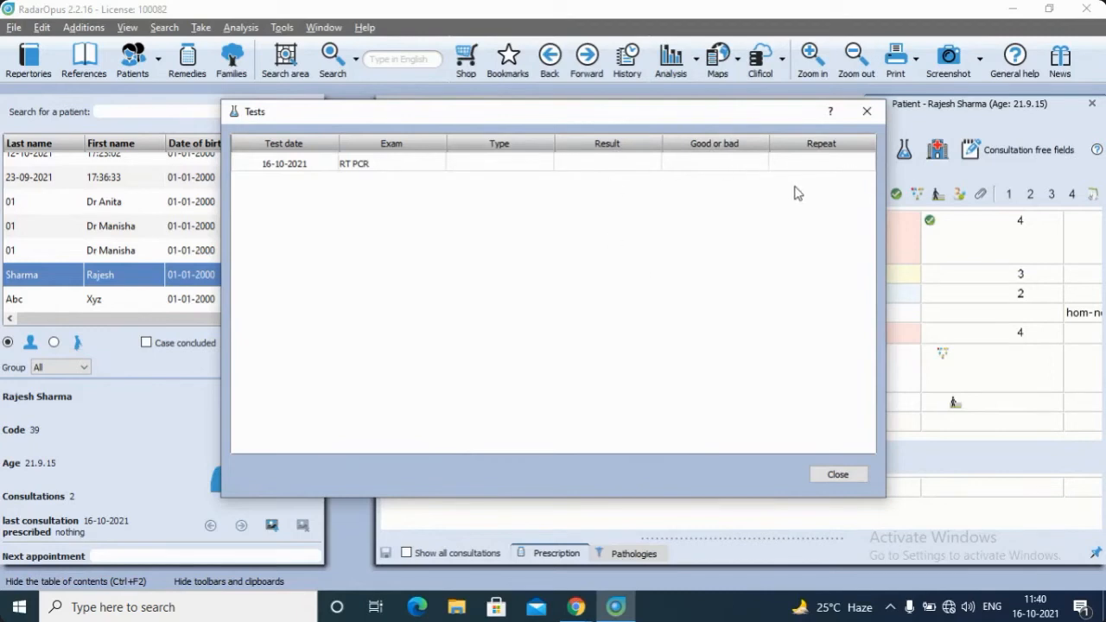
pyautogui.click(867, 111)
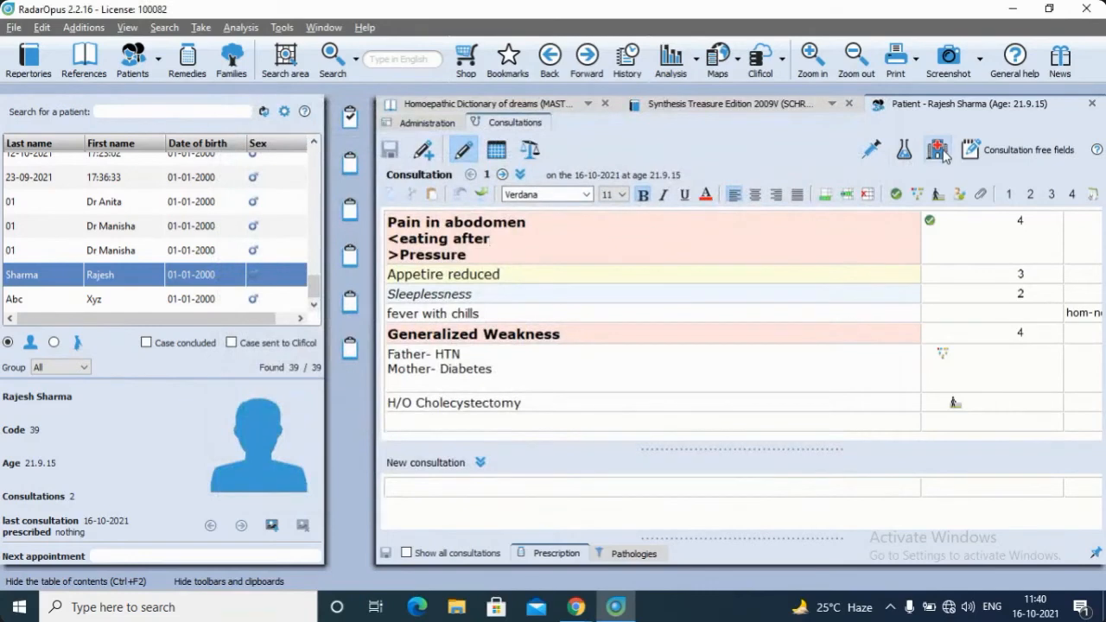
# View the patient's hospitalization record and display the overview table of all consultations
pyautogui.click(942, 153)
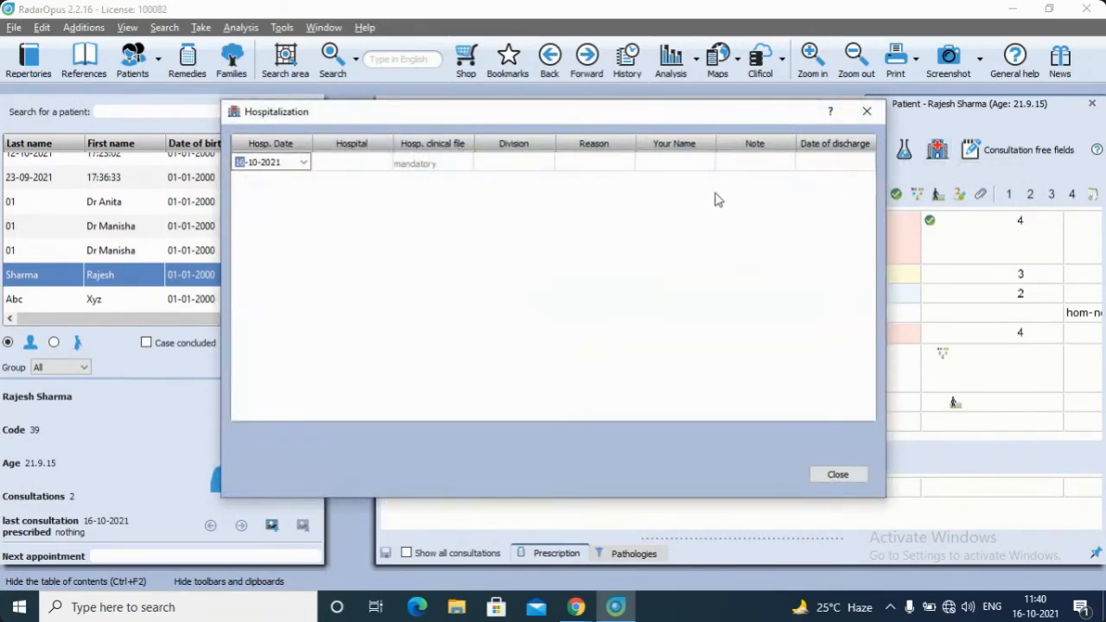
pyautogui.click(868, 111)
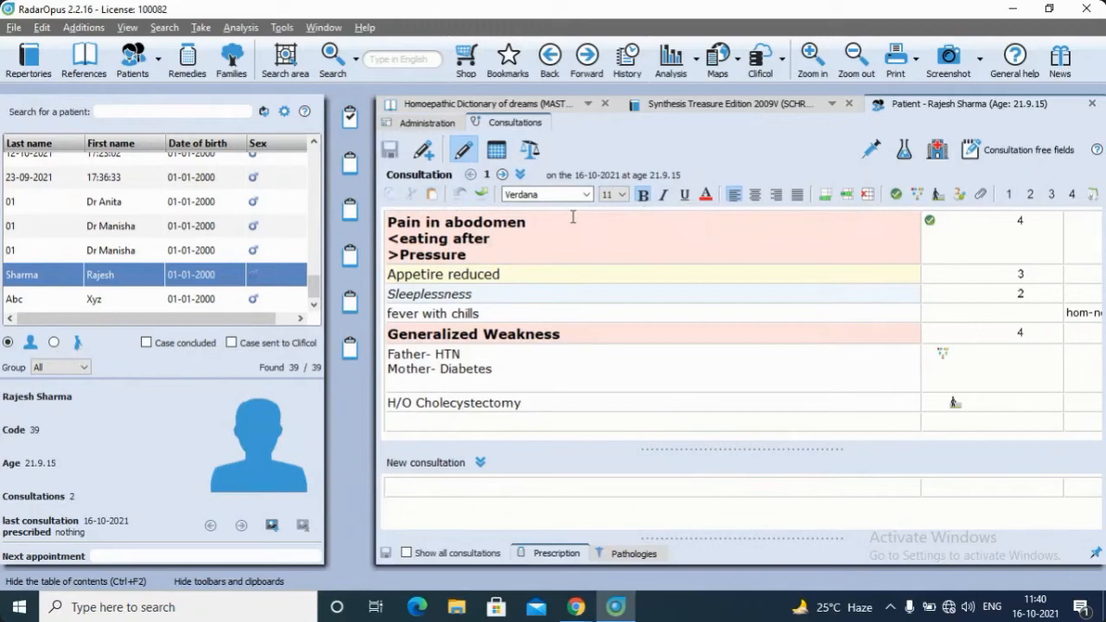
pyautogui.click(497, 151)
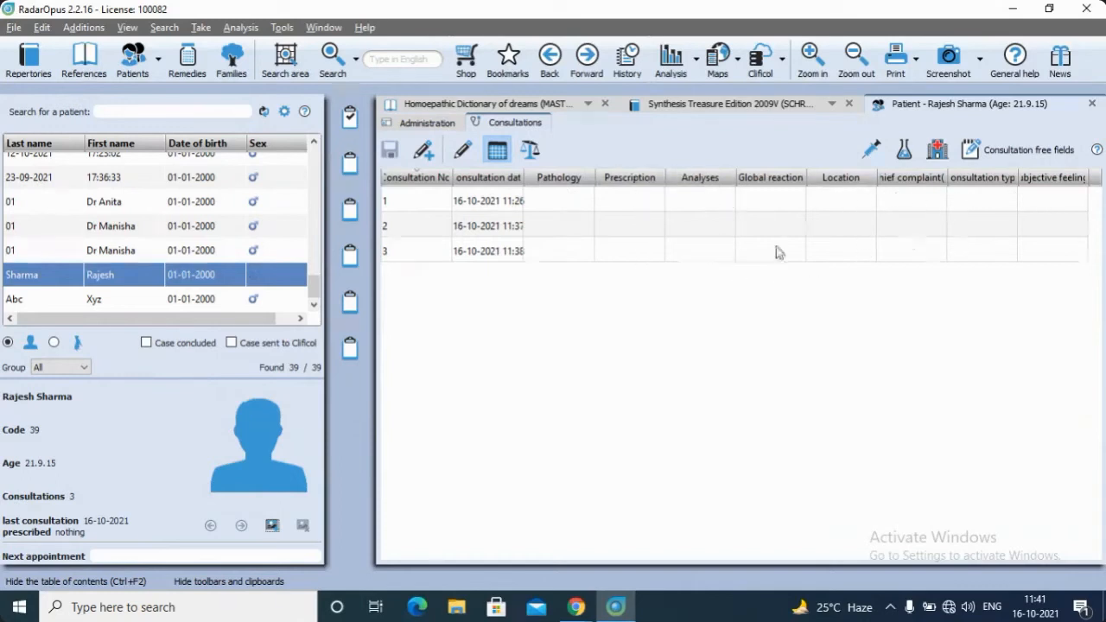
# Return to the consultation editor and display the prescription table for consultation 3
pyautogui.click(461, 150)
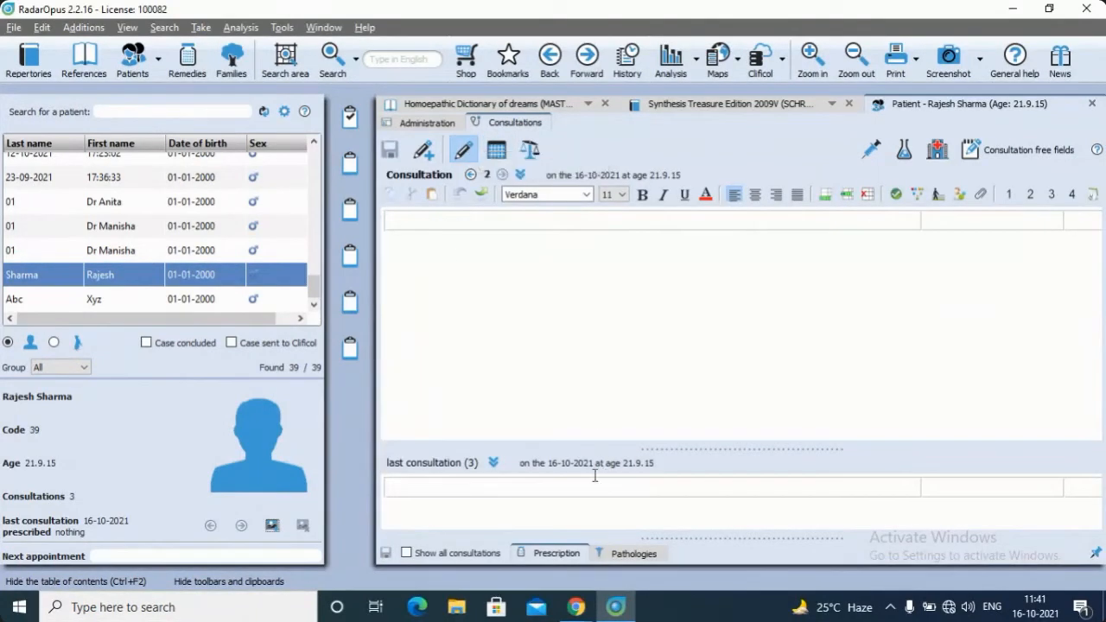
pyautogui.click(555, 553)
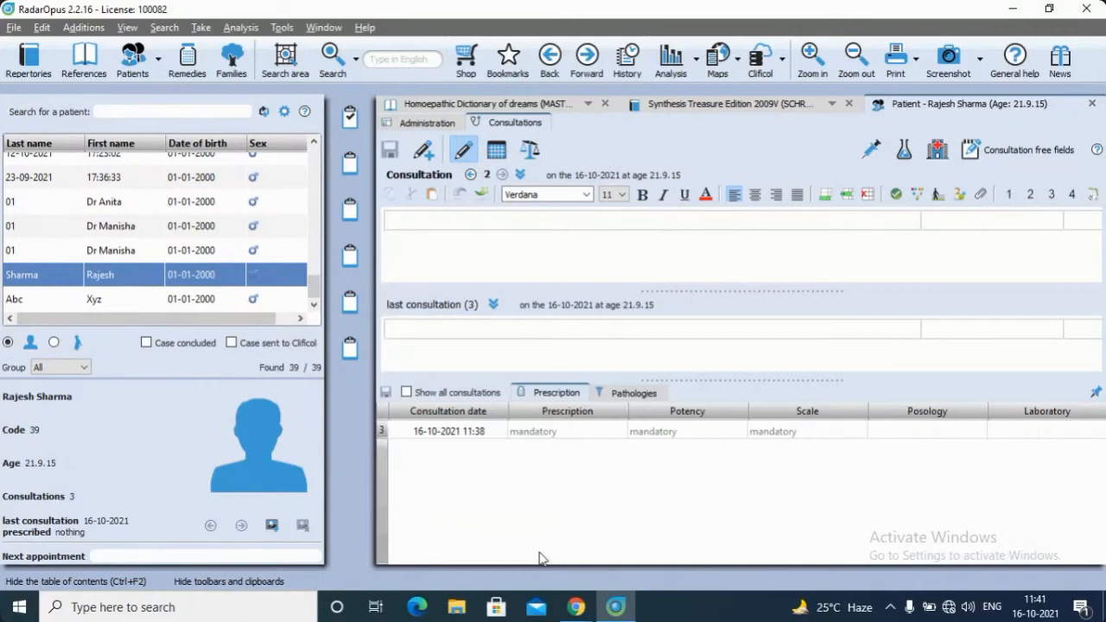
pyautogui.click(560, 414)
# Pick Aconitum napellus (acon.) from the remedy list as the prescription for consultation 3
pyautogui.click(605, 439)
pyautogui.click(615, 435)
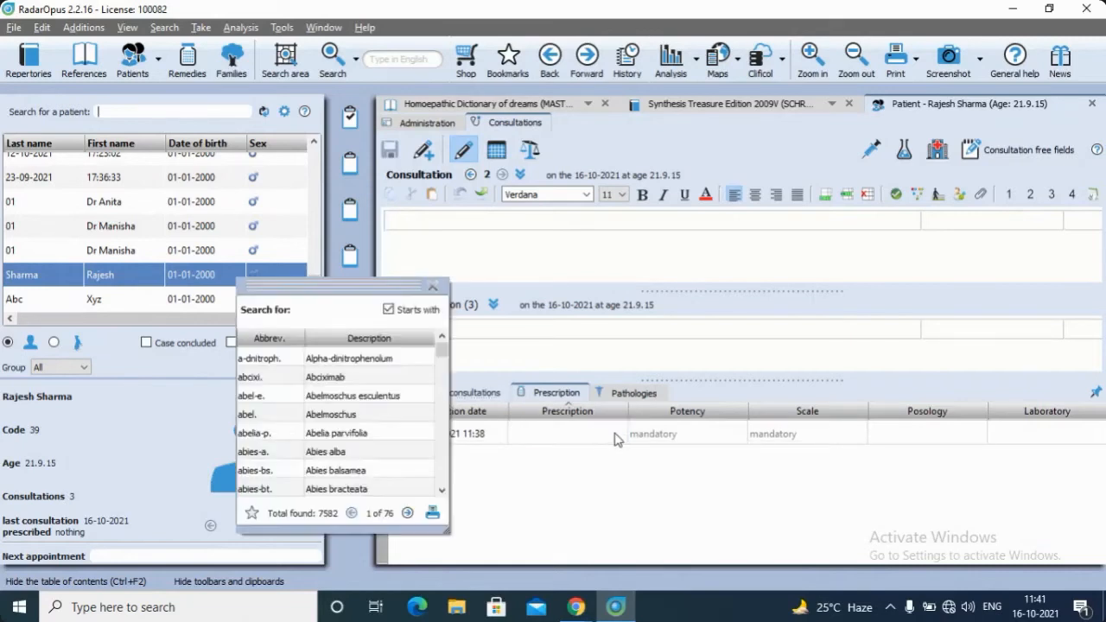
pyautogui.scroll(-8, 389, 381)
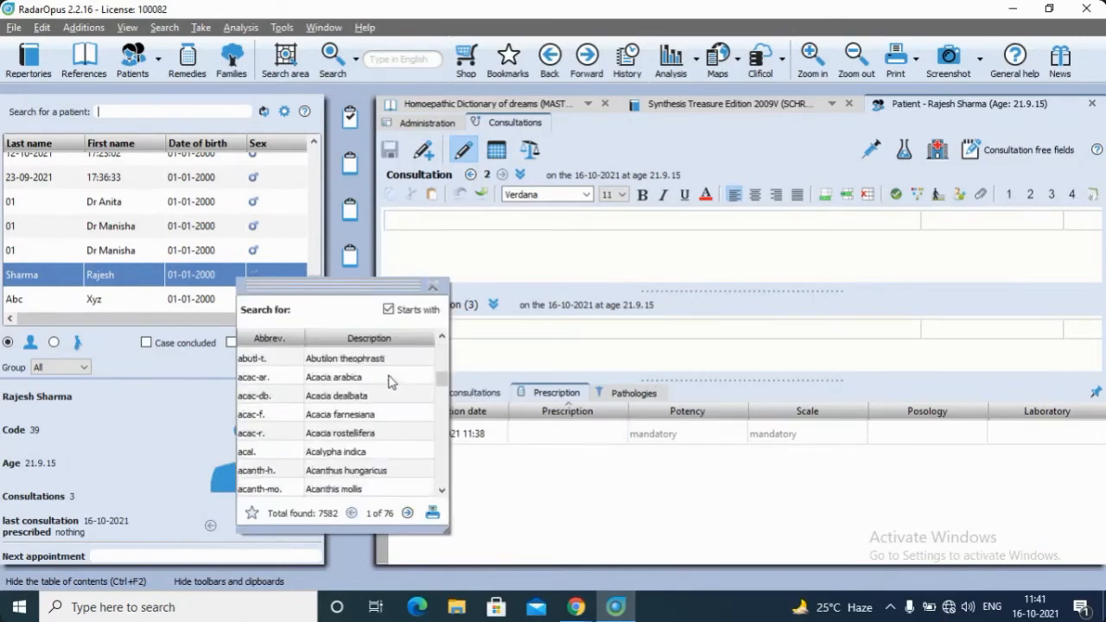
pyautogui.scroll(6, 389, 381)
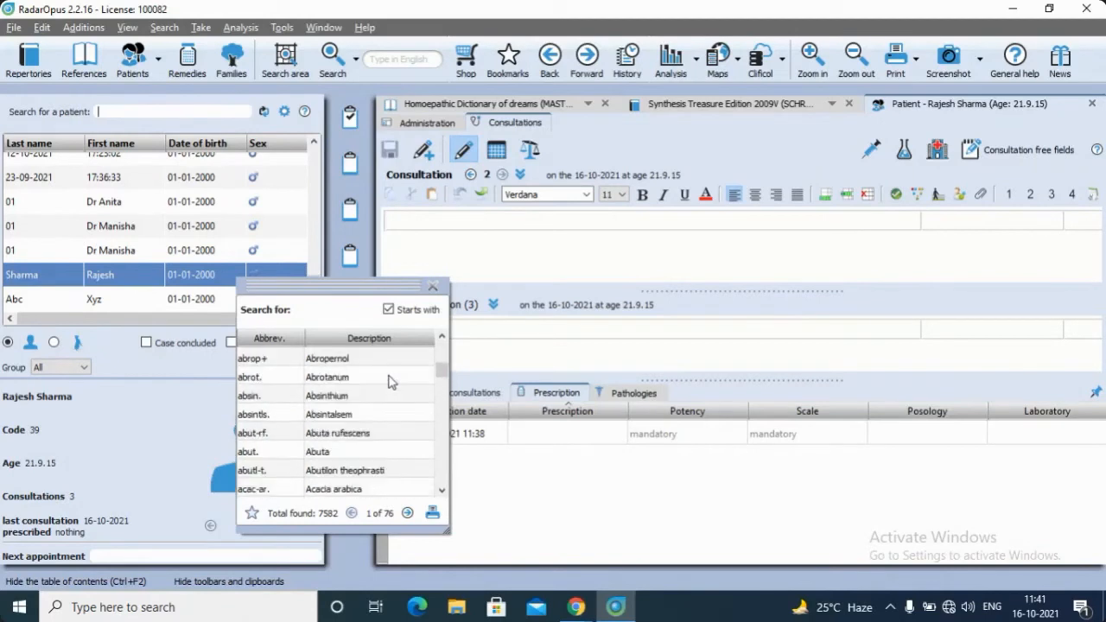
pyautogui.scroll(-5, 386, 383)
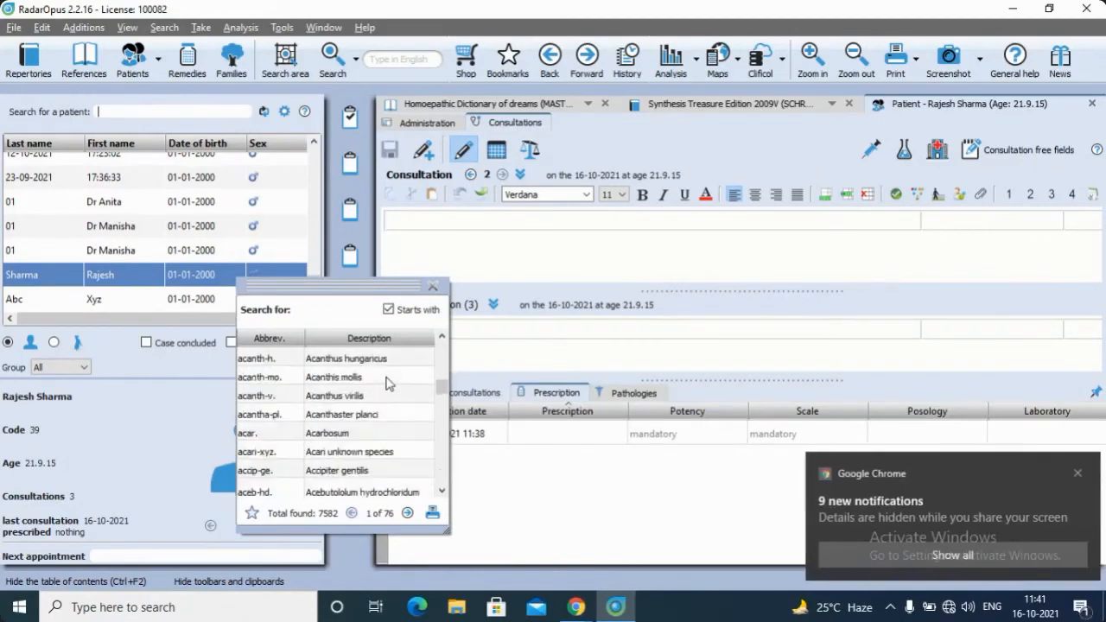
pyautogui.scroll(-8, 387, 383)
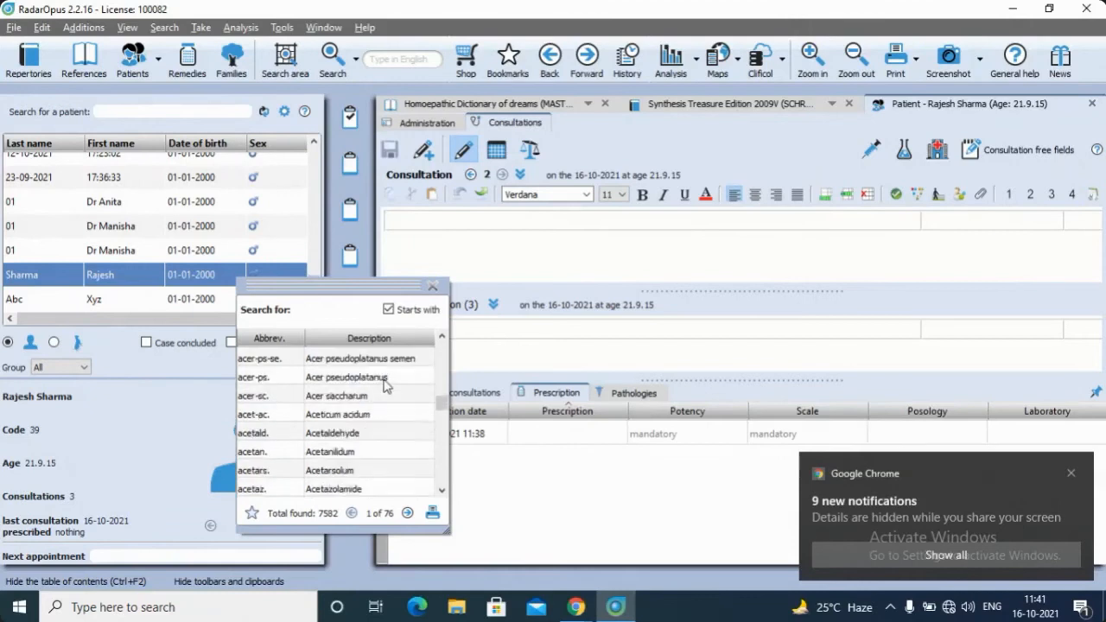
pyautogui.scroll(-3, 386, 382)
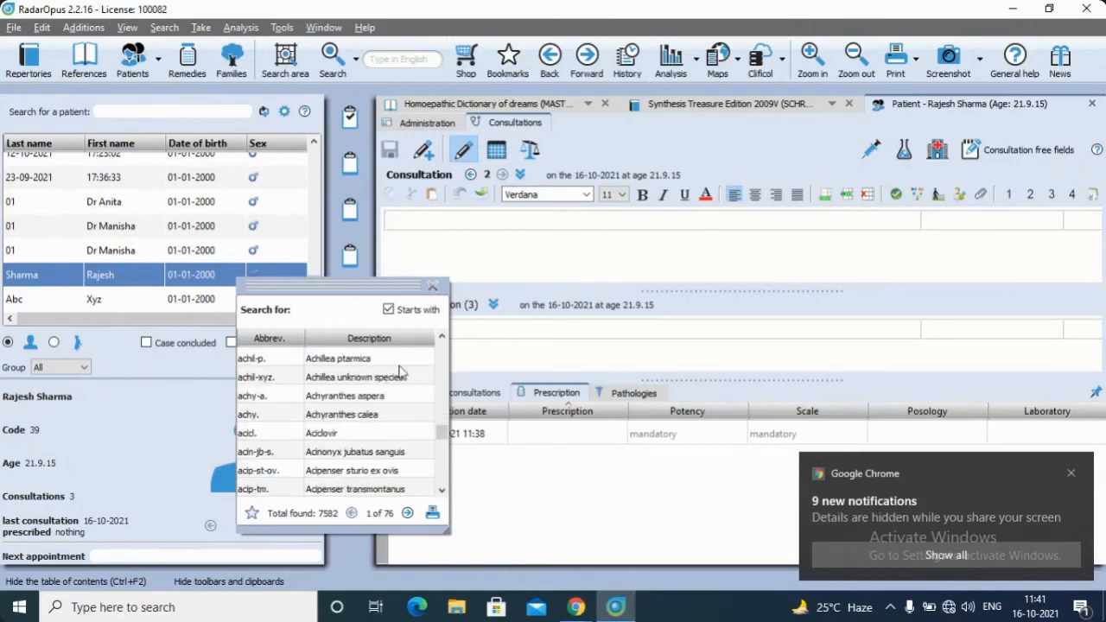
pyautogui.scroll(-5, 380, 409)
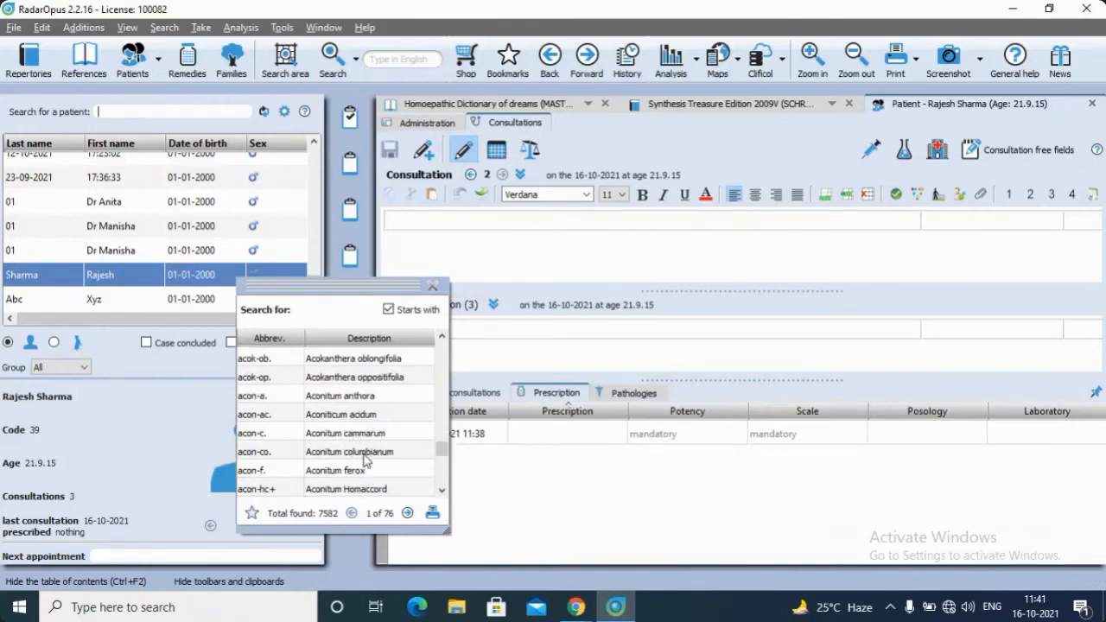
pyautogui.scroll(-2, 340, 441)
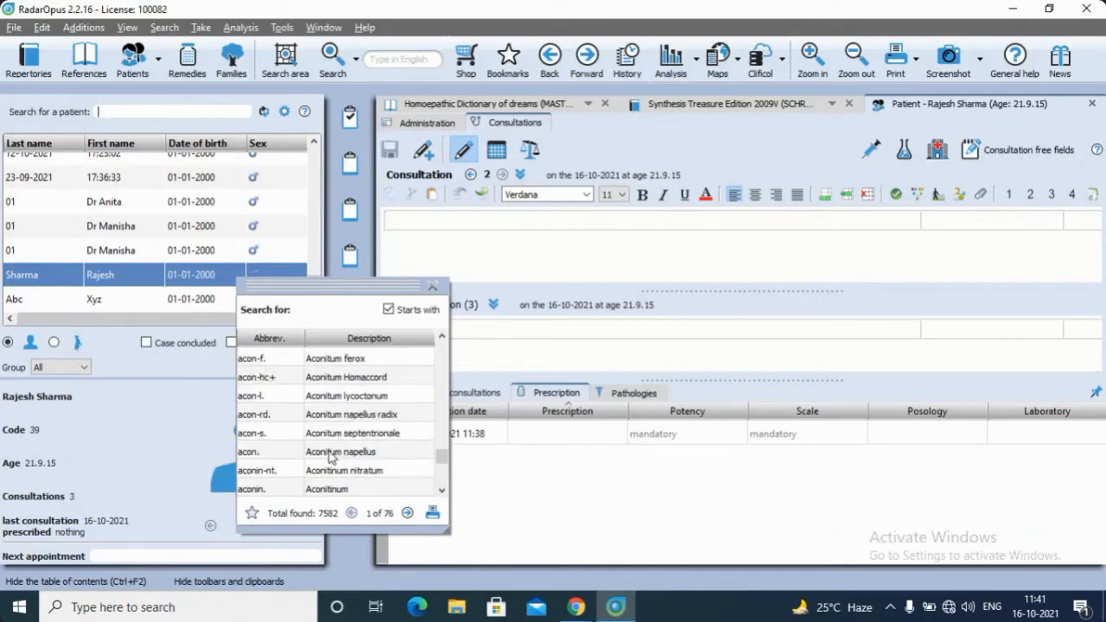
pyautogui.click(331, 458)
pyautogui.doubleClick(361, 458)
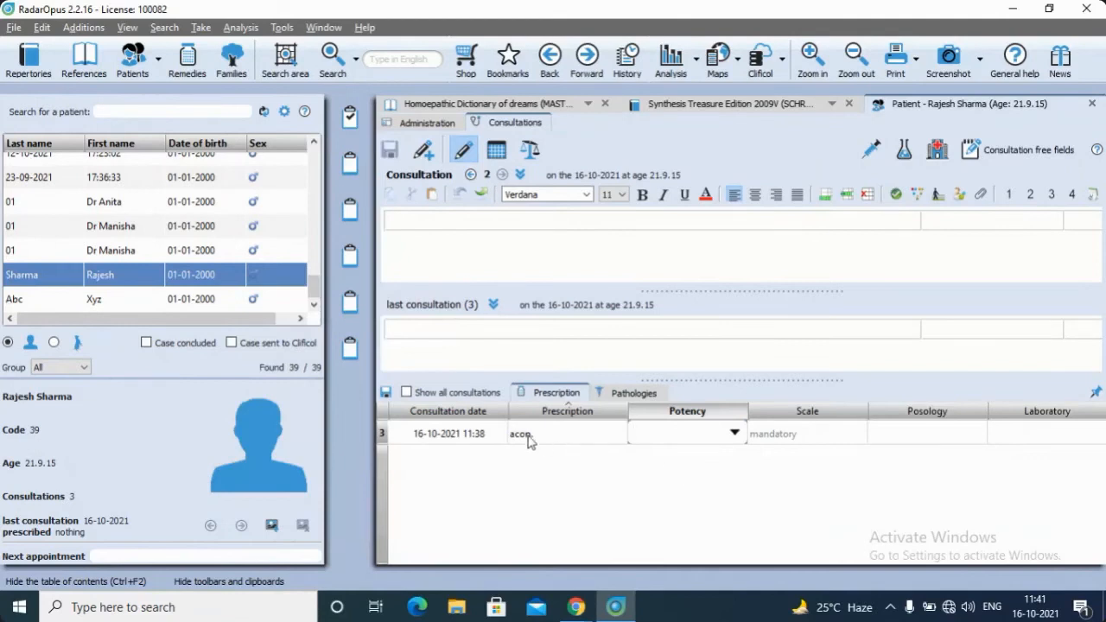
# Set the acon. prescription's potency to 200 and its scale to CH
pyautogui.click(736, 429)
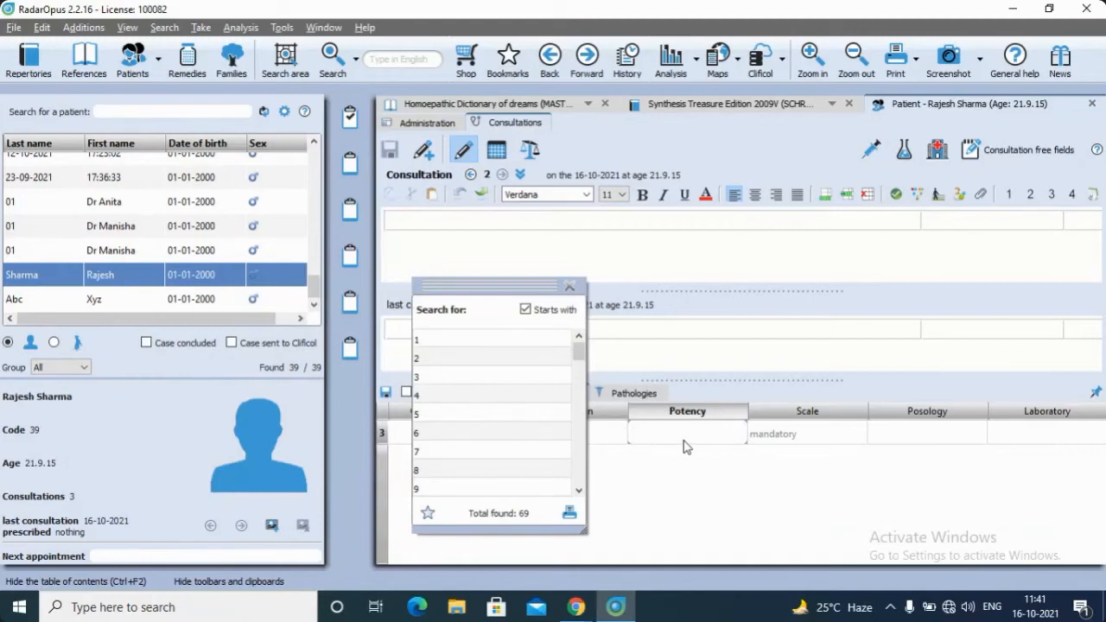
pyautogui.scroll(-2, 496, 432)
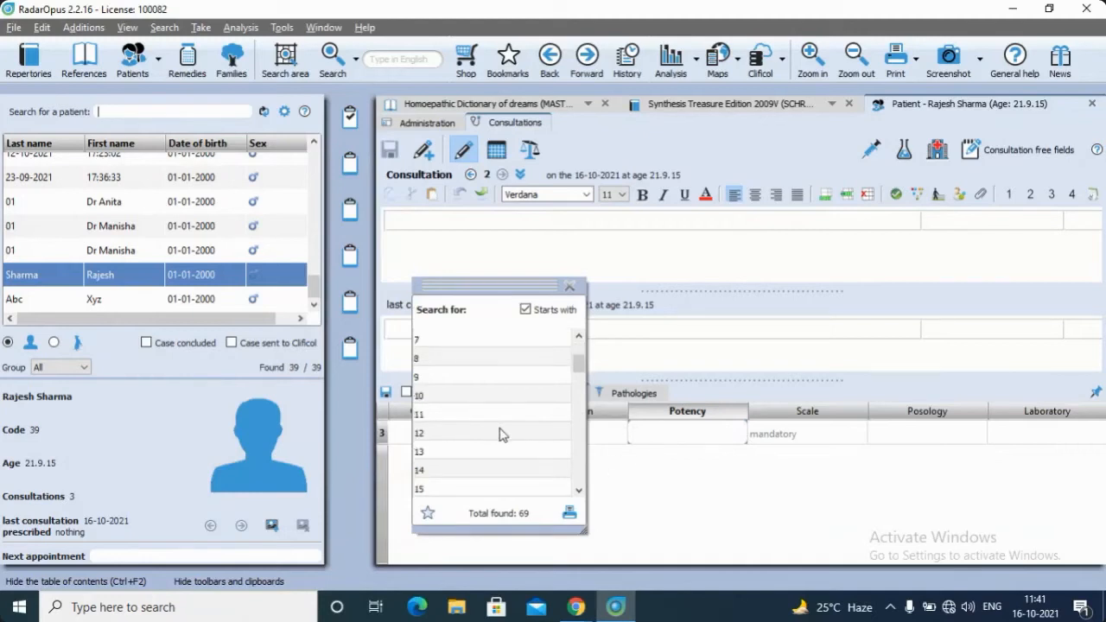
pyautogui.click(569, 286)
pyautogui.click(672, 490)
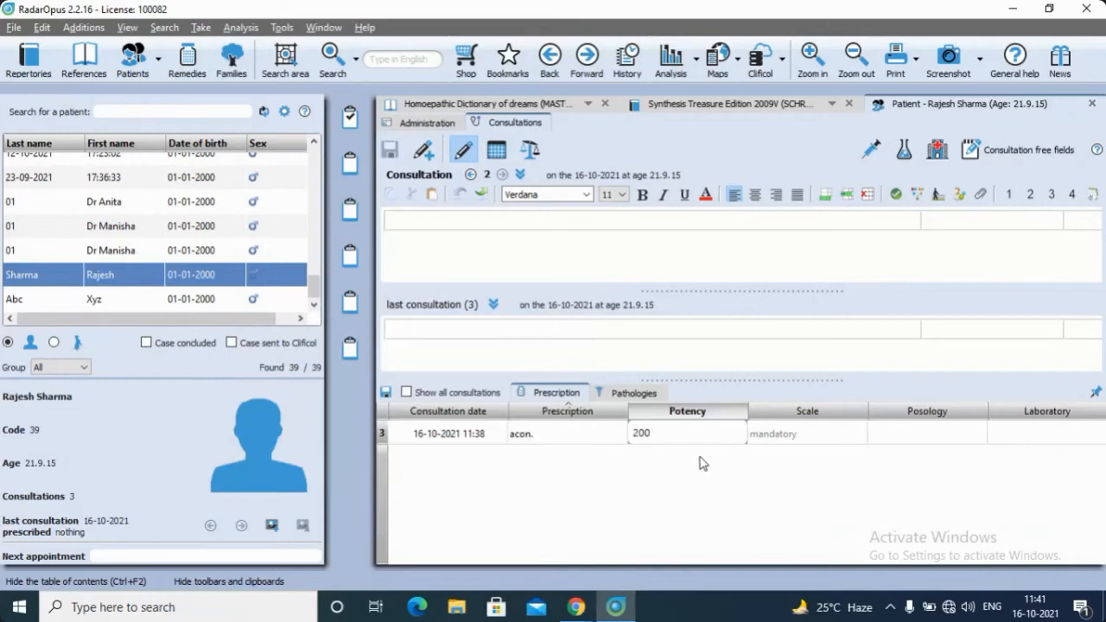
pyautogui.click(796, 433)
pyautogui.click(855, 432)
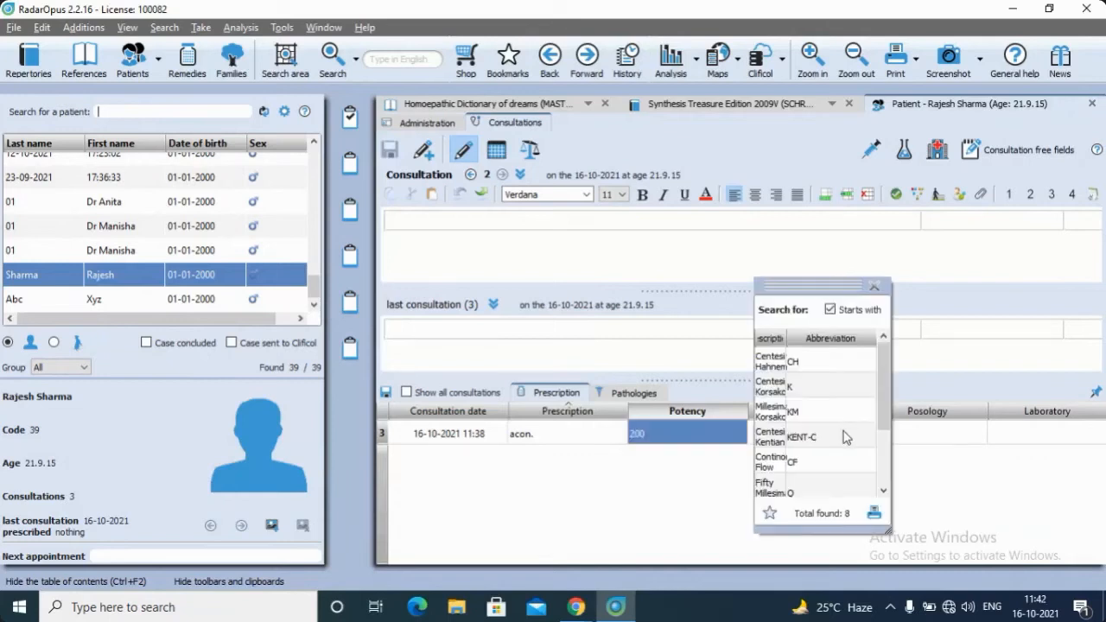
pyautogui.click(789, 367)
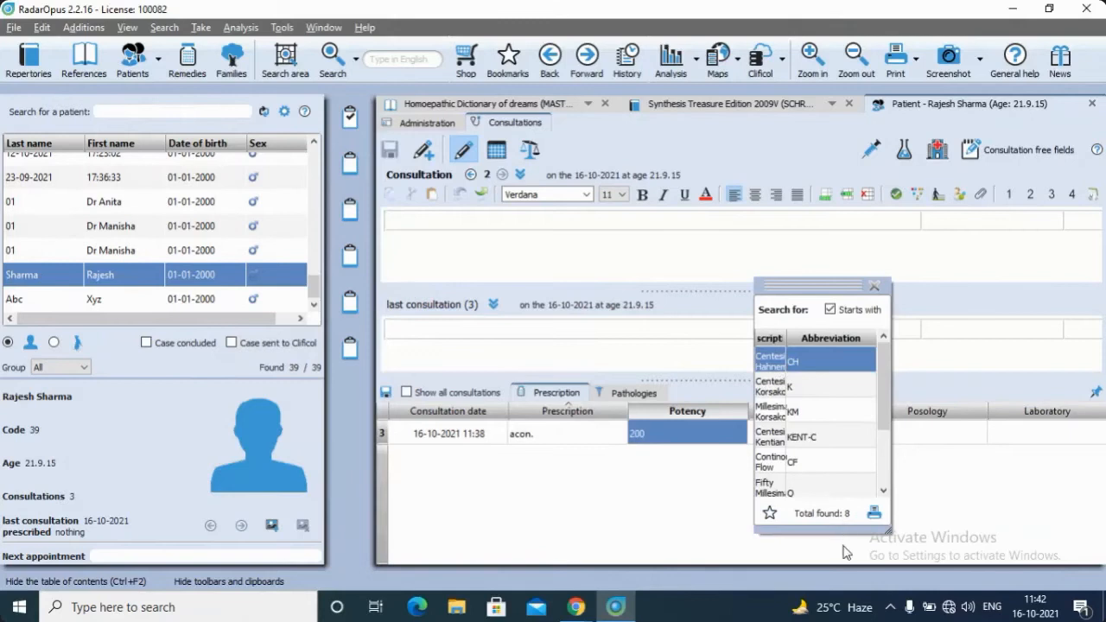
pyautogui.doubleClick(827, 365)
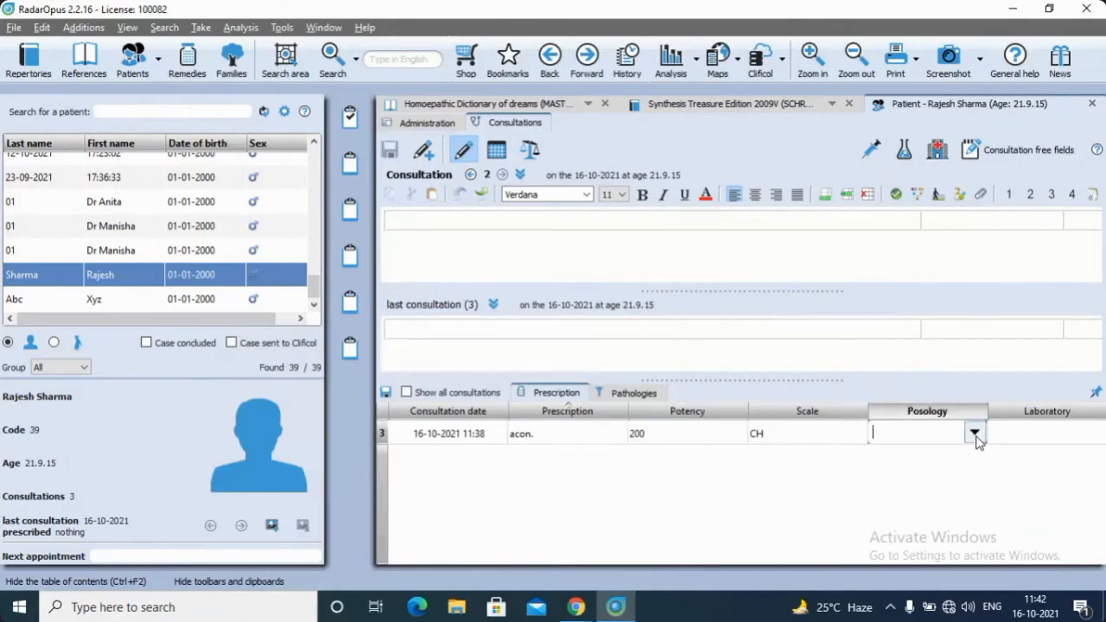
# Review the available posology options and enter TDS as the posology of the acon. prescription
pyautogui.click(975, 432)
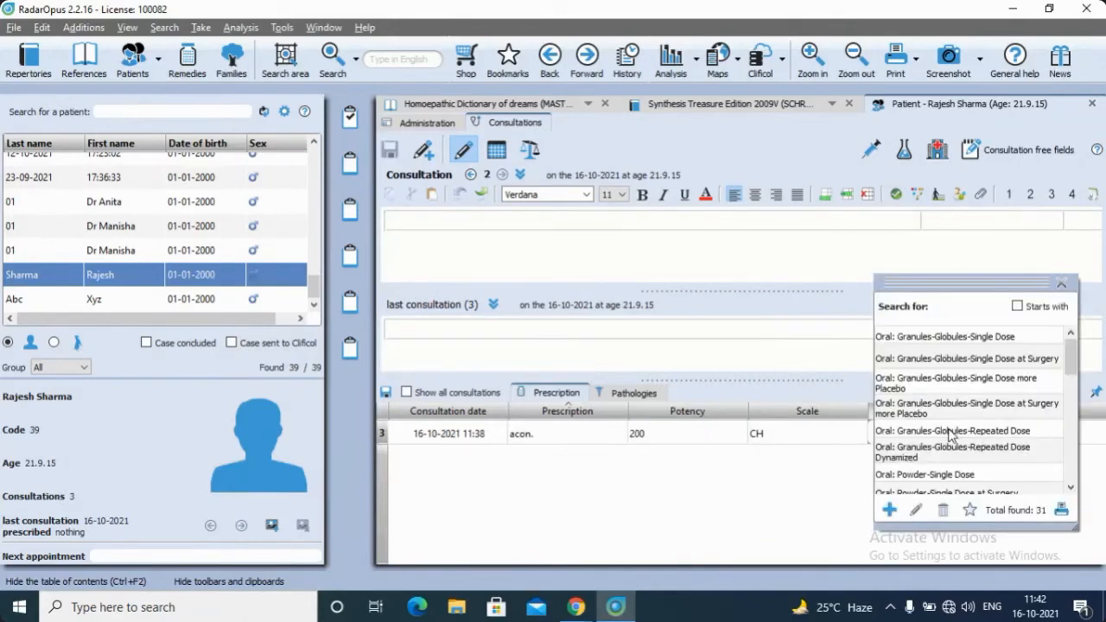
pyautogui.scroll(-1, 950, 435)
pyautogui.scroll(-1, 950, 435)
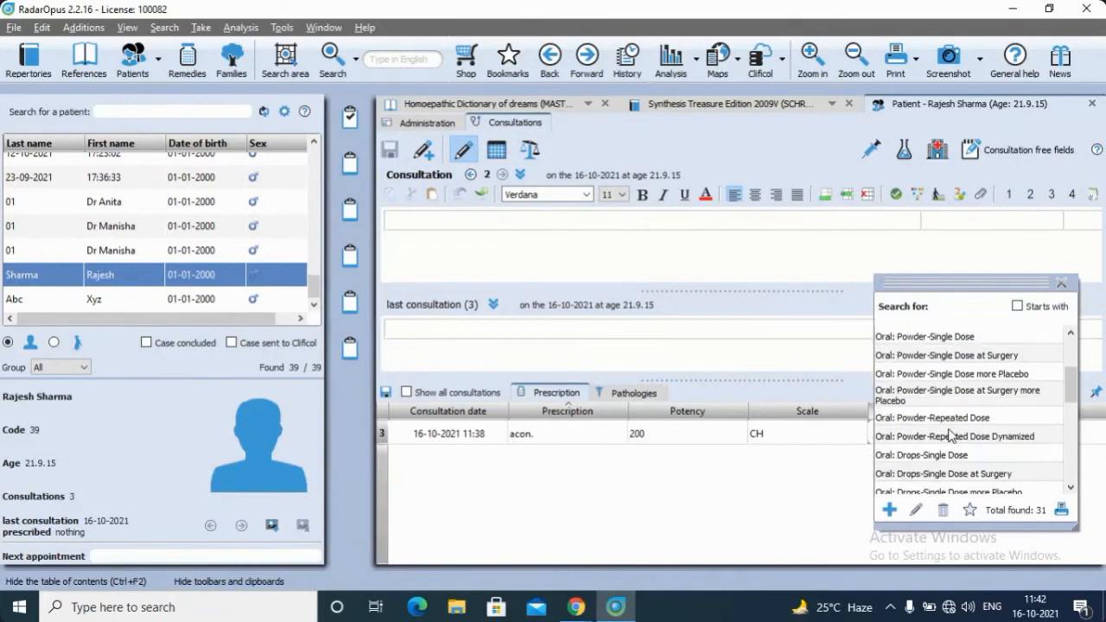
pyautogui.scroll(-1, 949, 434)
pyautogui.scroll(-1, 949, 434)
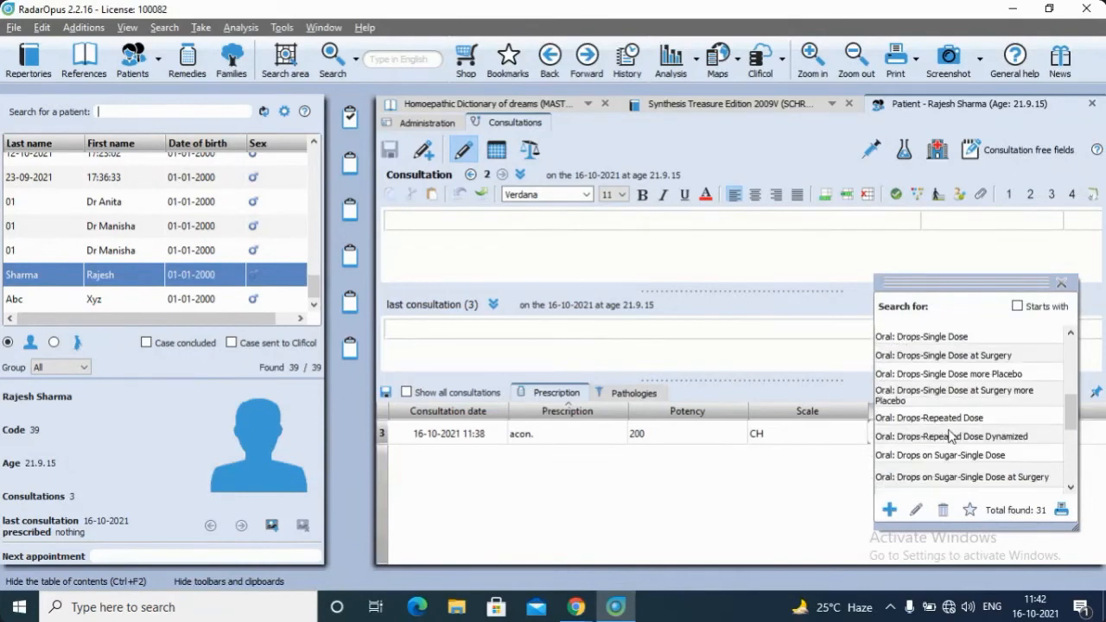
pyautogui.click(1062, 284)
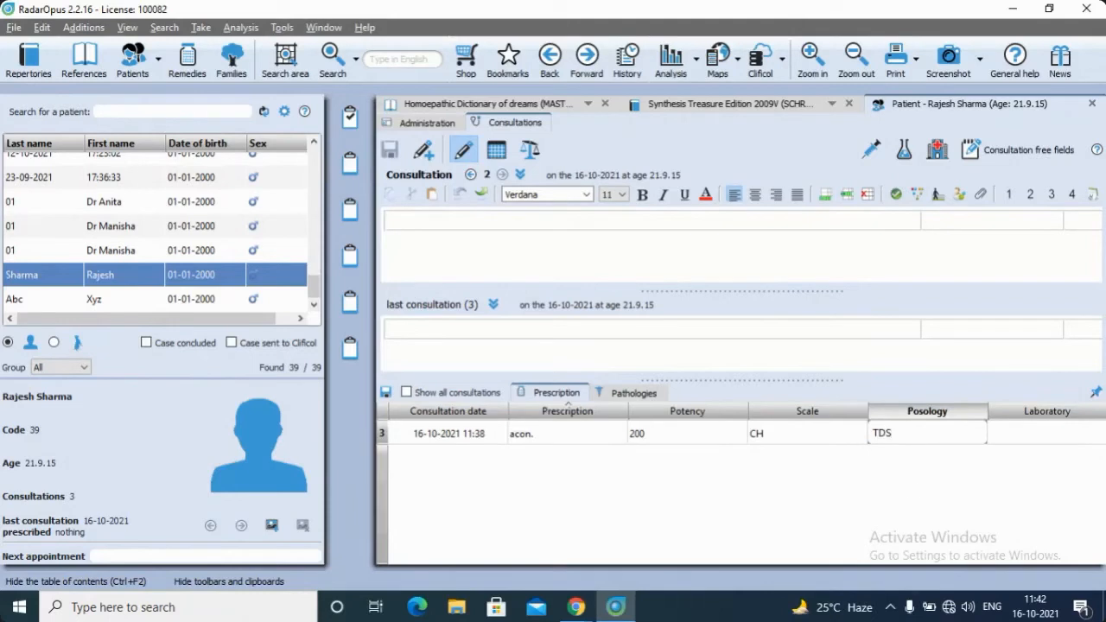
# Switch to the WebinarJam broadcast in Chrome, turn its audio off and on again, and return to RadarOpus
pyautogui.click(576, 607)
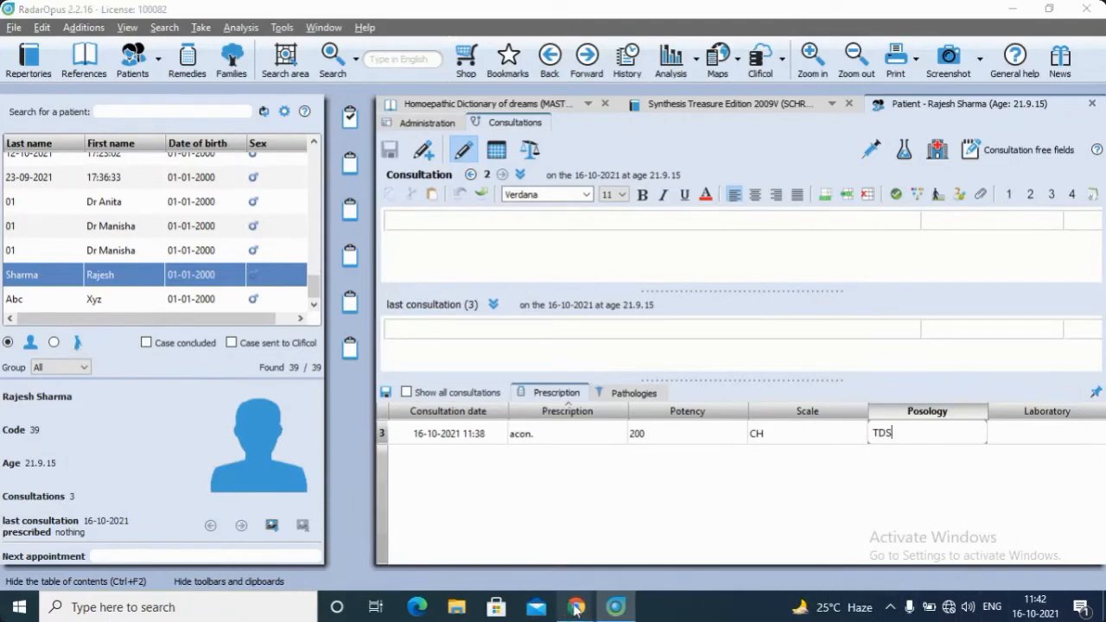
pyautogui.click(523, 529)
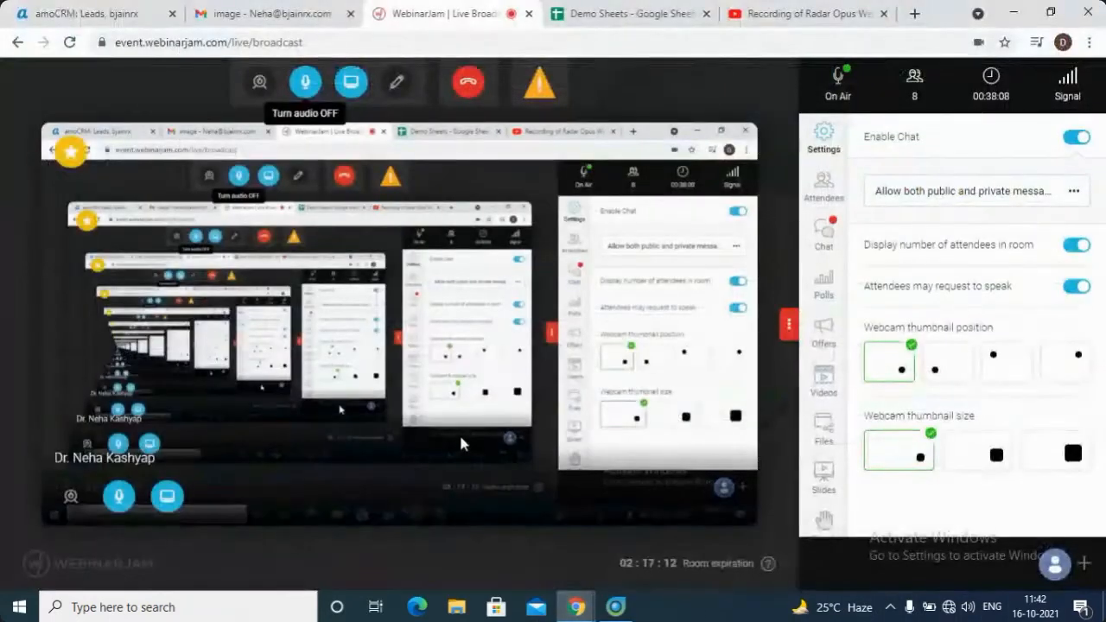
pyautogui.click(299, 93)
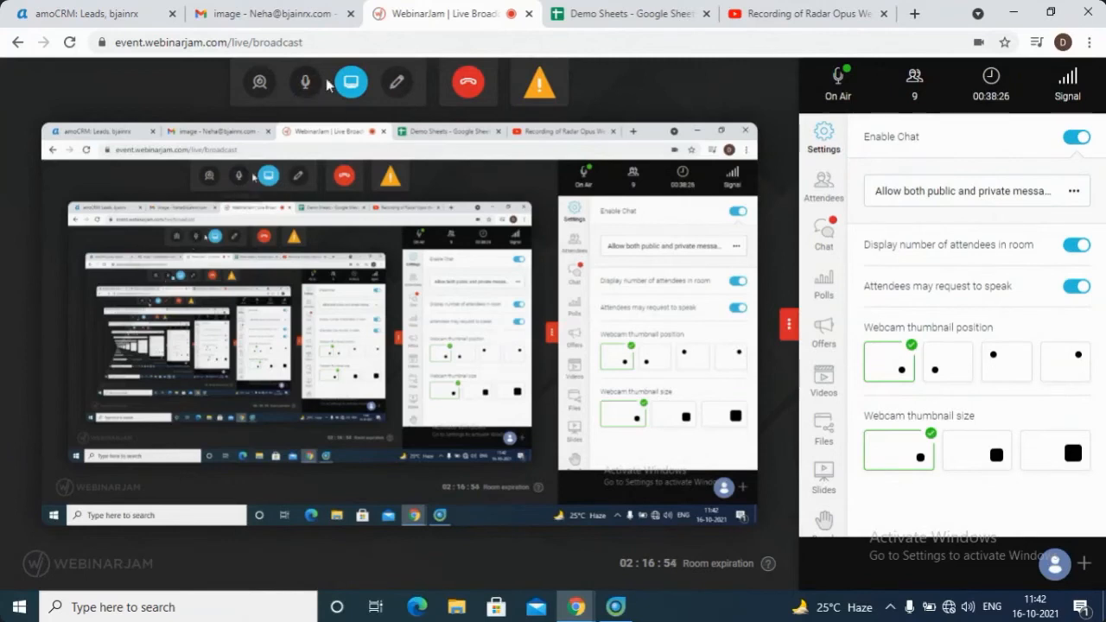
pyautogui.click(304, 83)
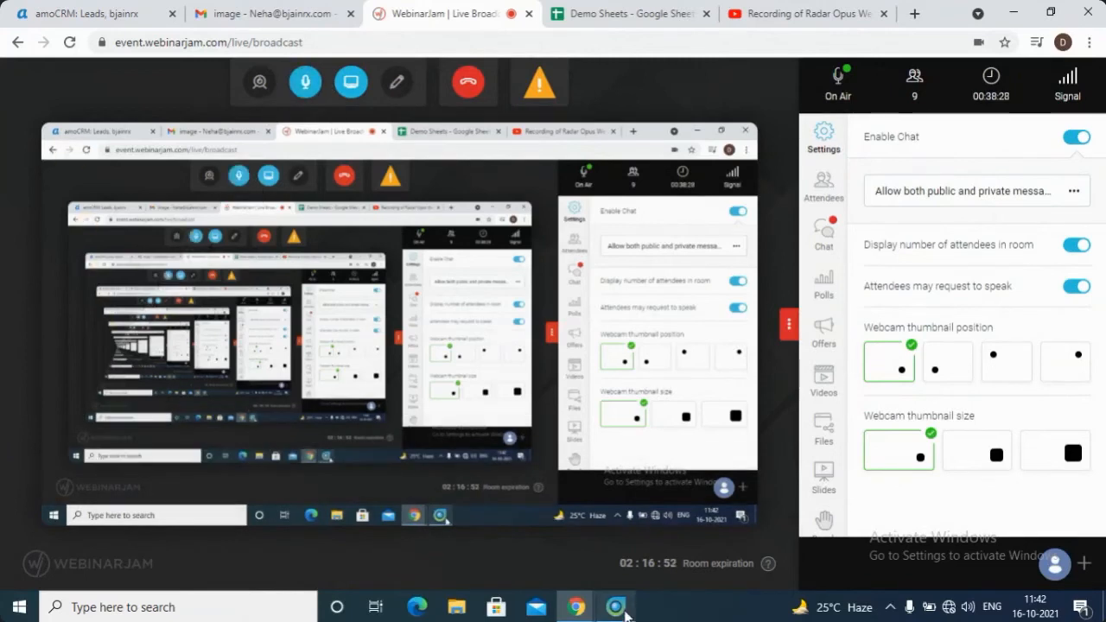
pyautogui.click(616, 606)
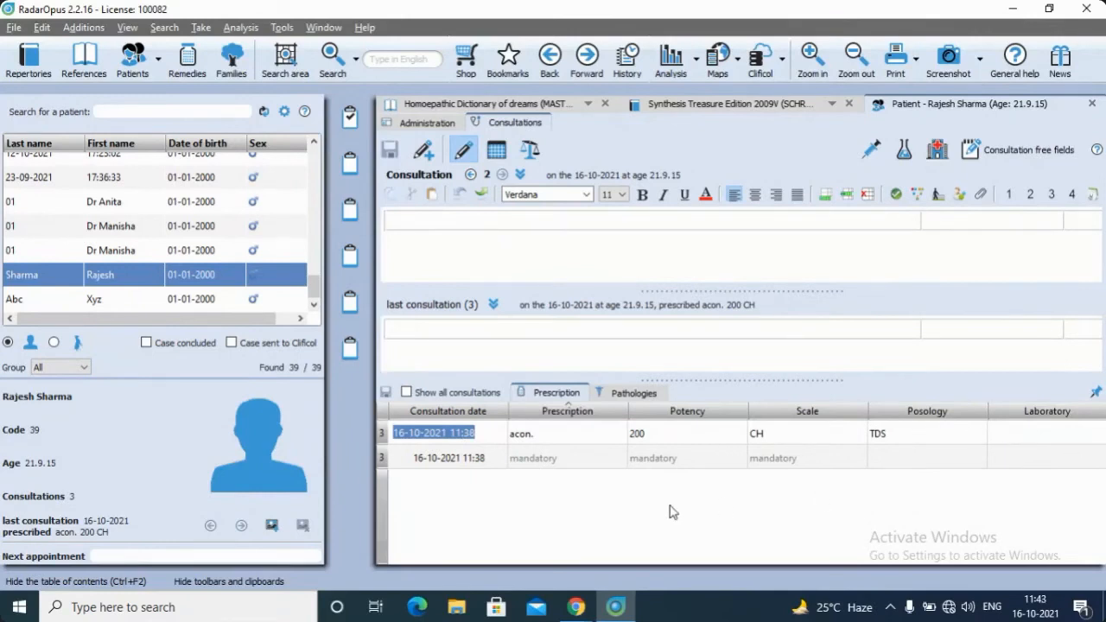
# Check the pathologies table and try to save a second prescription of acon. 200 CH with posology "TDS/& days" in consultation 3
pyautogui.click(657, 395)
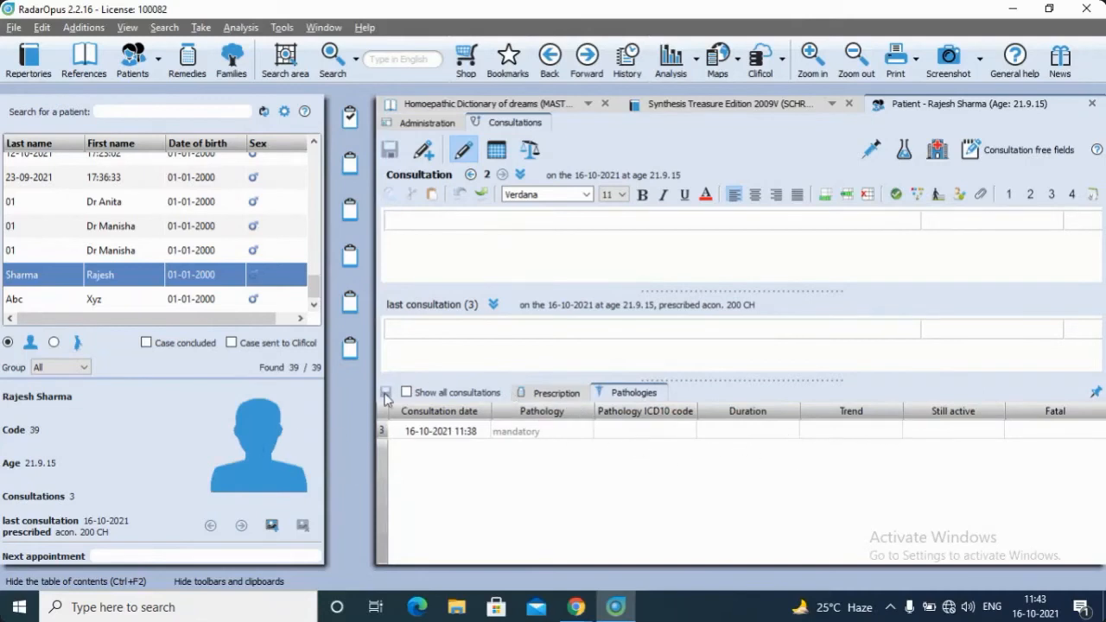
pyautogui.click(543, 392)
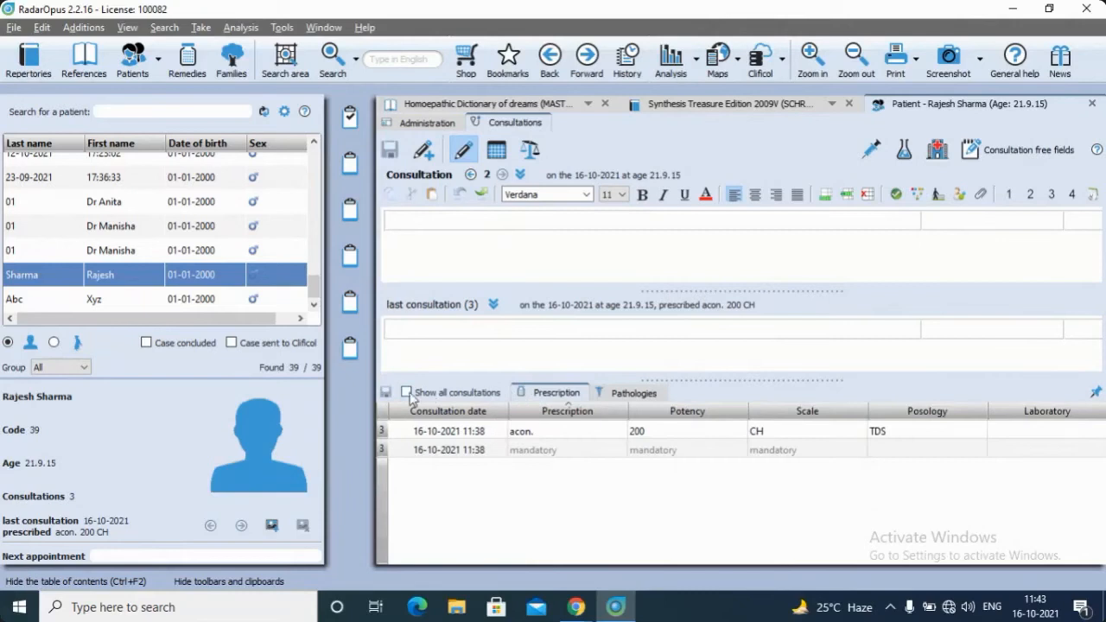
pyautogui.click(537, 451)
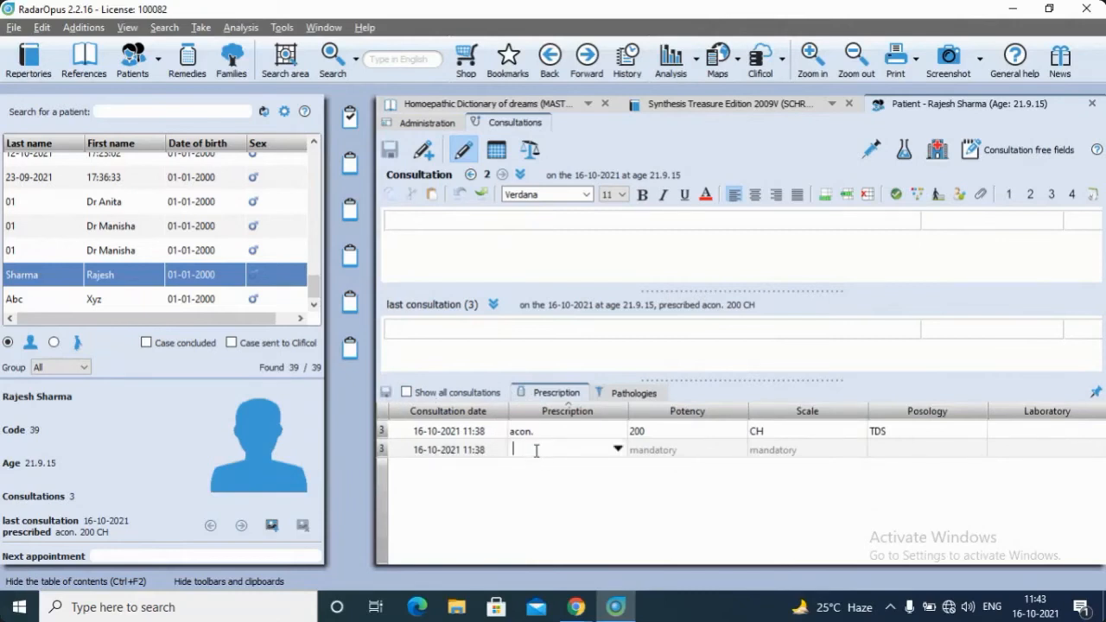
pyautogui.write('acon')
pyautogui.press('Tab')
pyautogui.write('200')
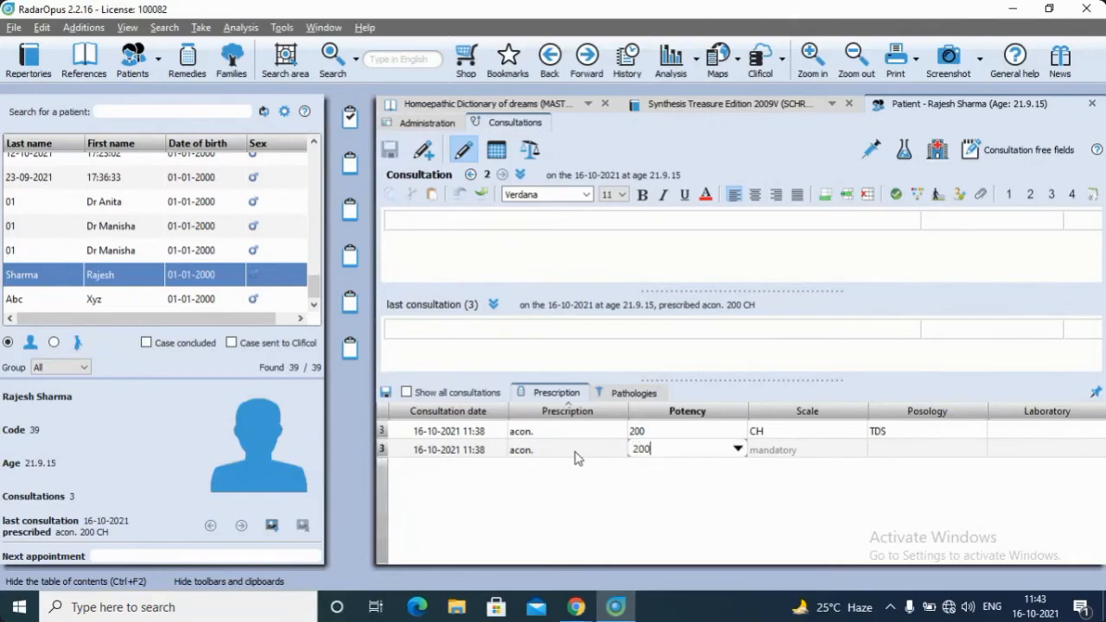
pyautogui.press('Tab')
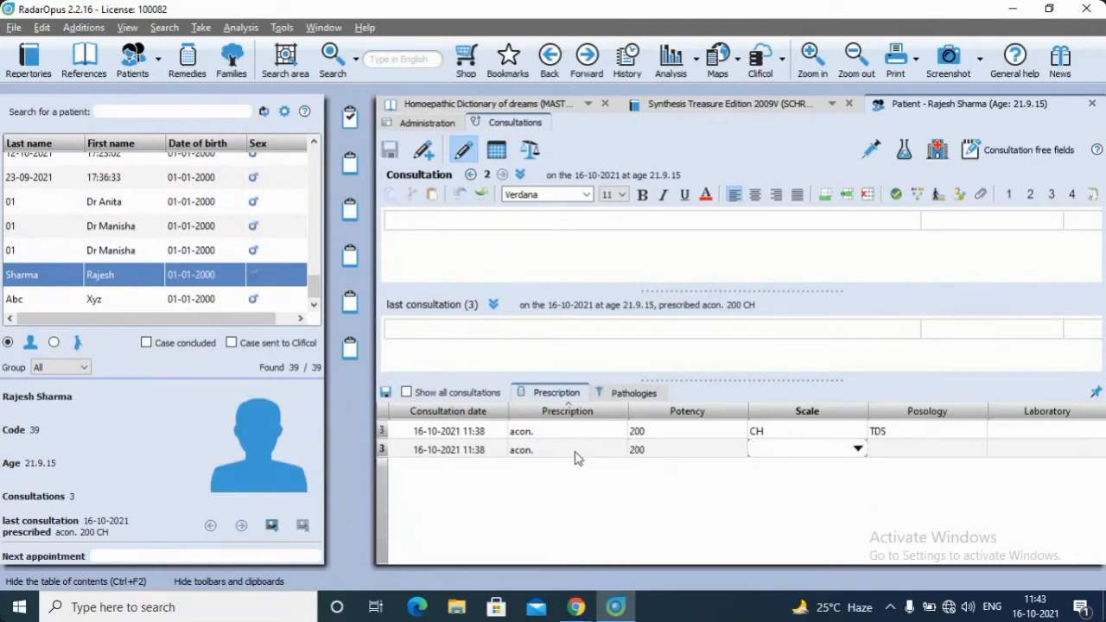
pyautogui.write('CH')
pyautogui.press('Tab')
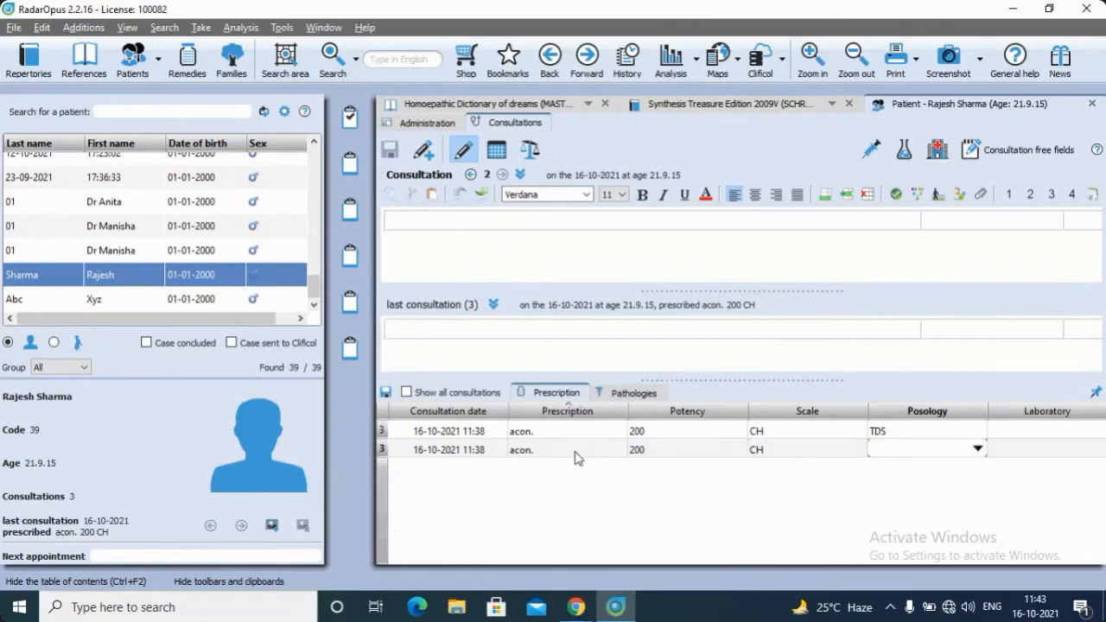
pyautogui.write('TDS/& day')
pyautogui.click(387, 393)
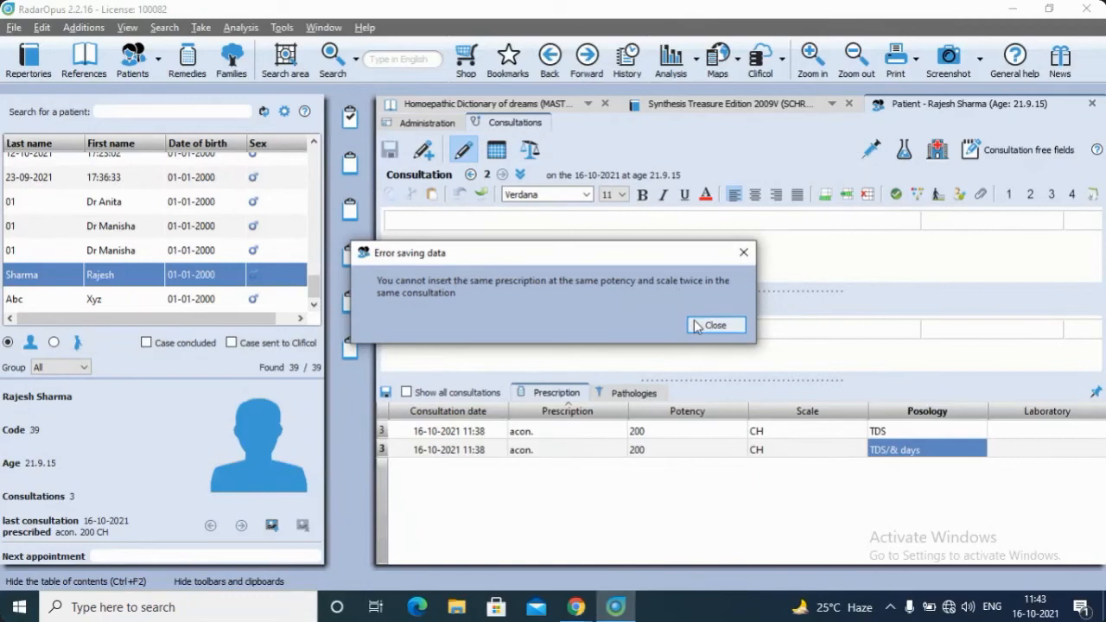
pyautogui.click(745, 252)
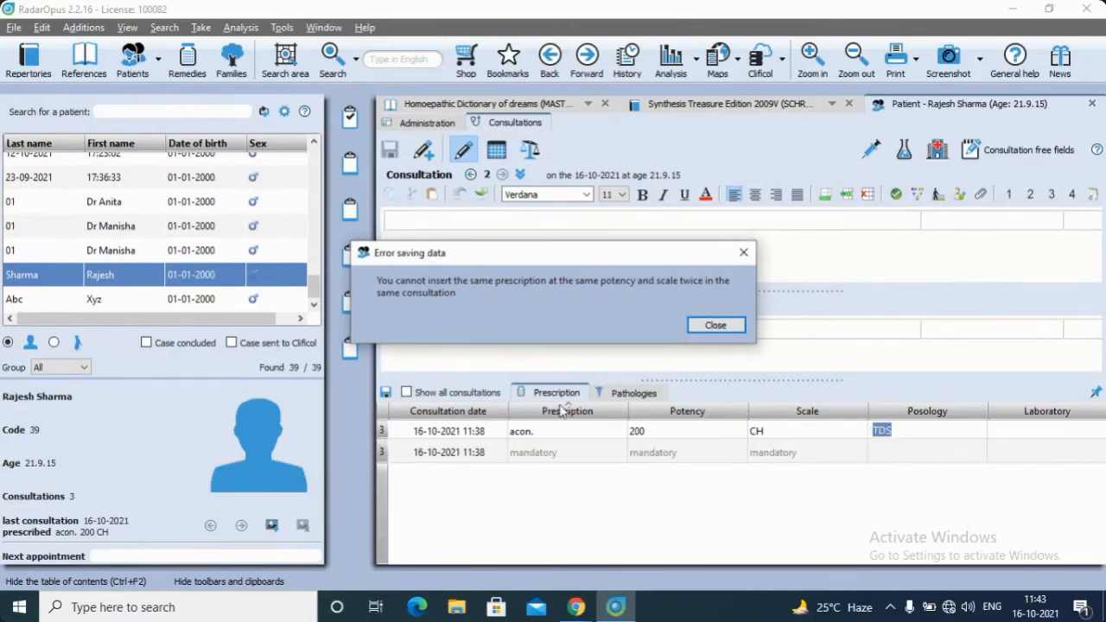
pyautogui.click(715, 325)
# Enter puls. as the remedy of the second prescription in consultation 3
pyautogui.click(535, 457)
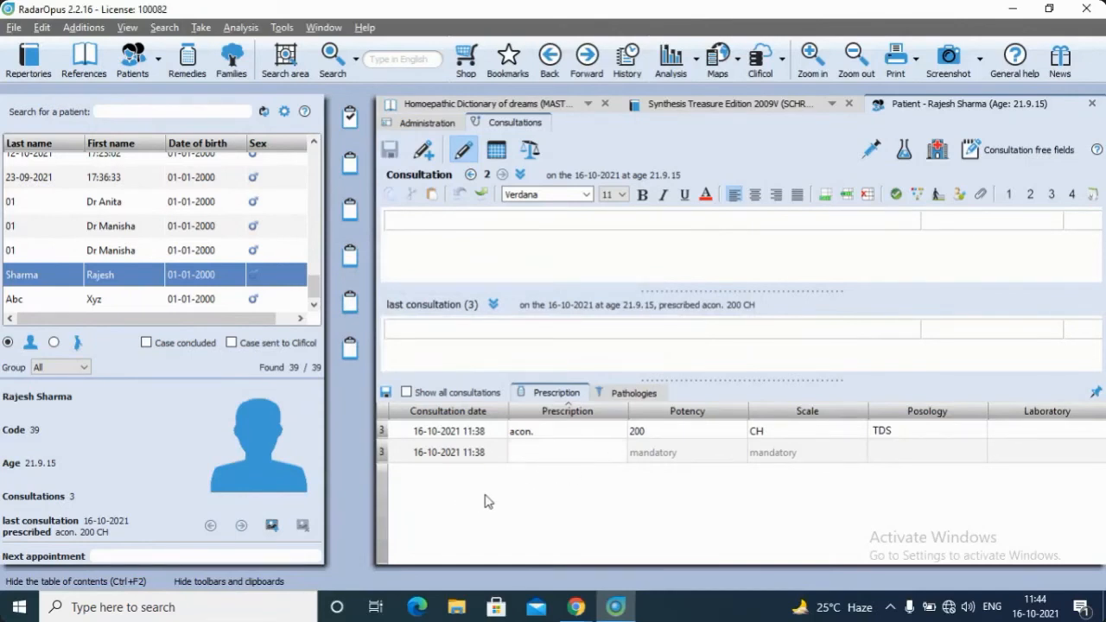
pyautogui.write('sa')
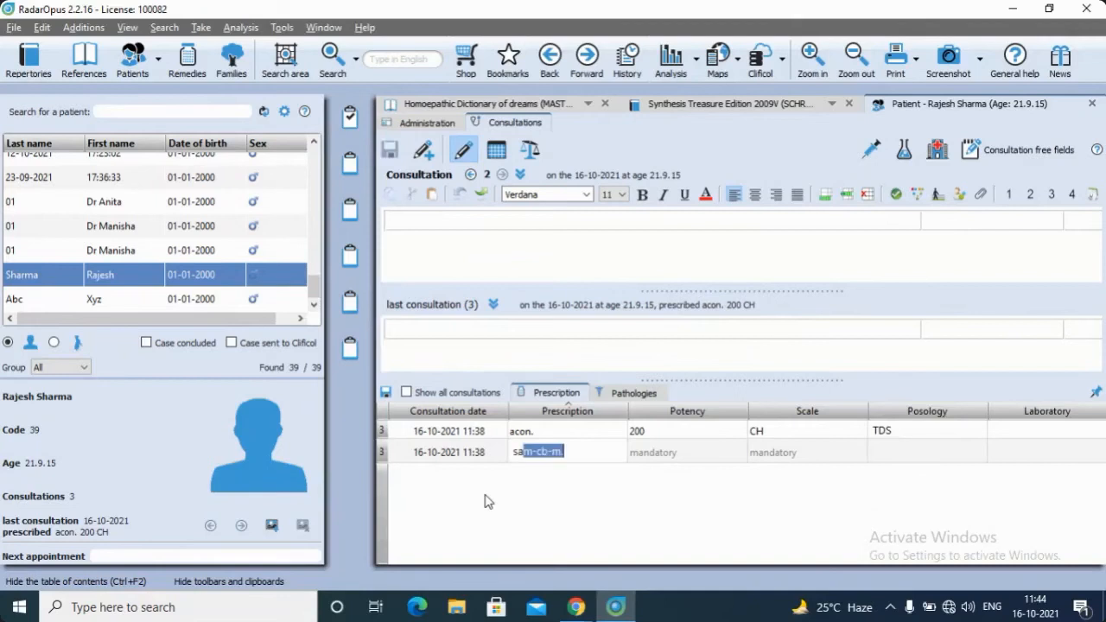
pyautogui.write('==')
pyautogui.press('BackSpace')
pyautogui.press('BackSpace')
pyautogui.press('BackSpace')
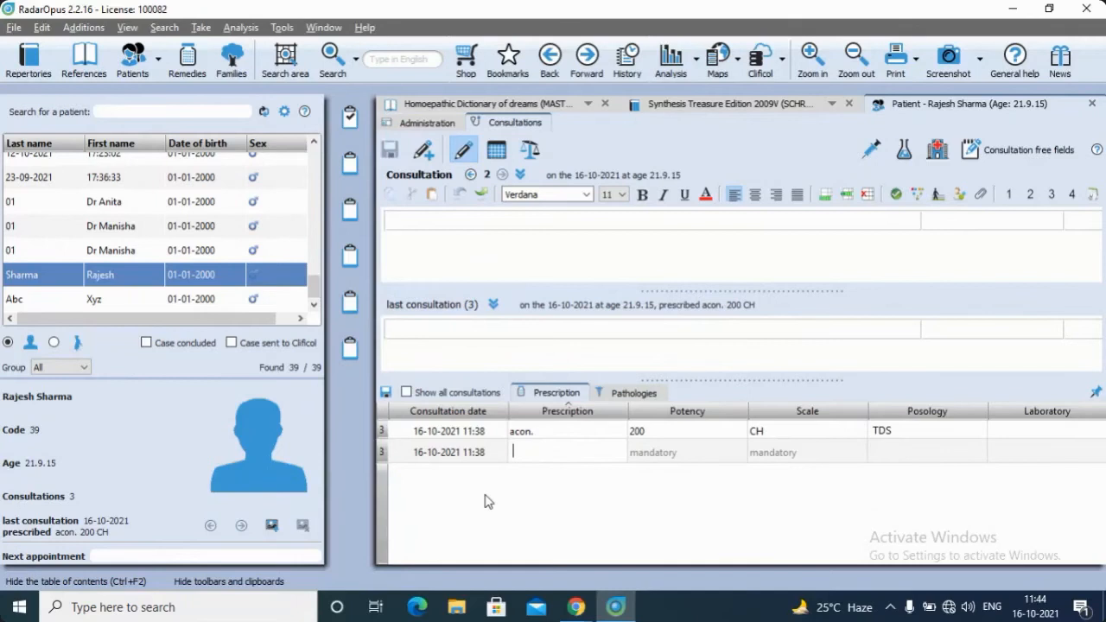
pyautogui.write('puls')
pyautogui.press('Return')
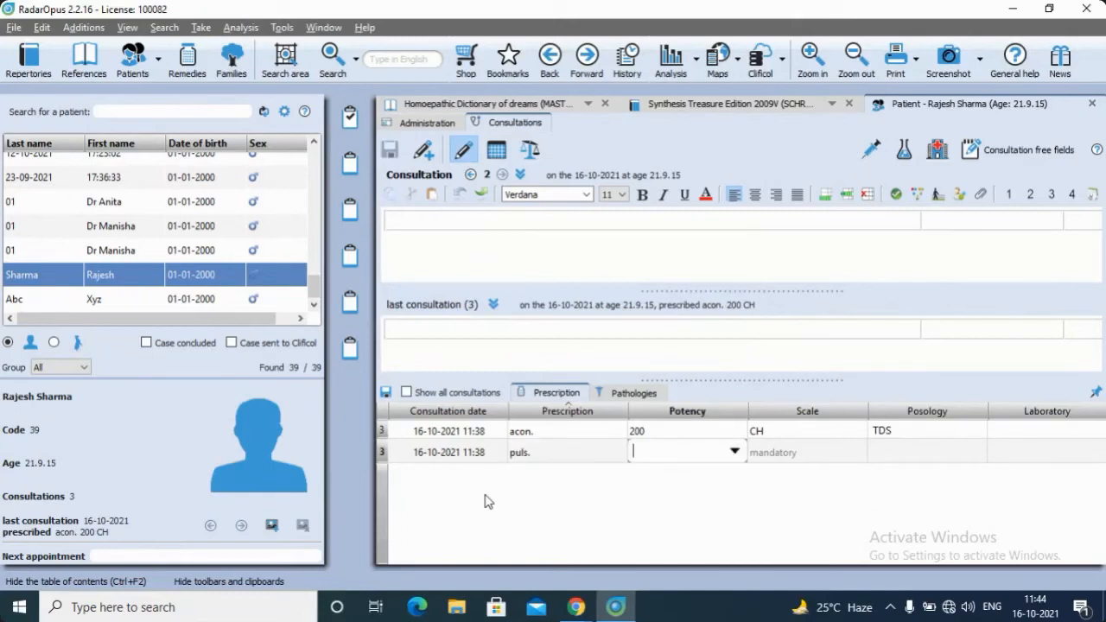
# Set the puls. prescription to potency 30, scale CH and posology TDS, and save it
pyautogui.write('30')
pyautogui.press('Return')
pyautogui.write('CH')
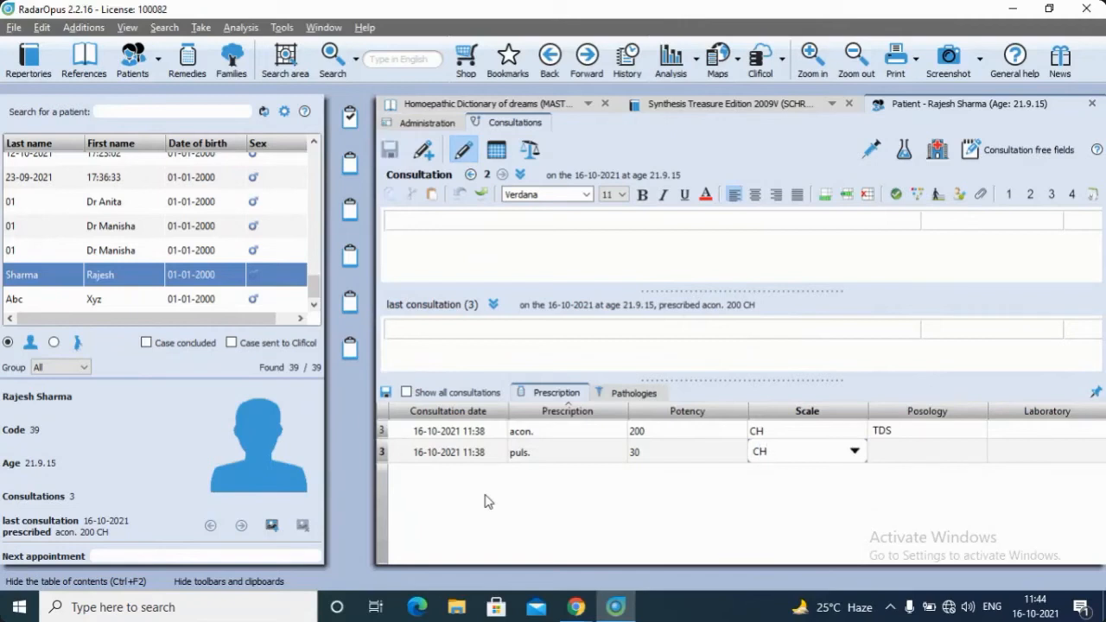
pyautogui.write('TDS')
pyautogui.press('BackSpace')
pyautogui.press('BackSpace')
pyautogui.press('BackSpace')
pyautogui.press('Tab')
pyautogui.write('TDS')
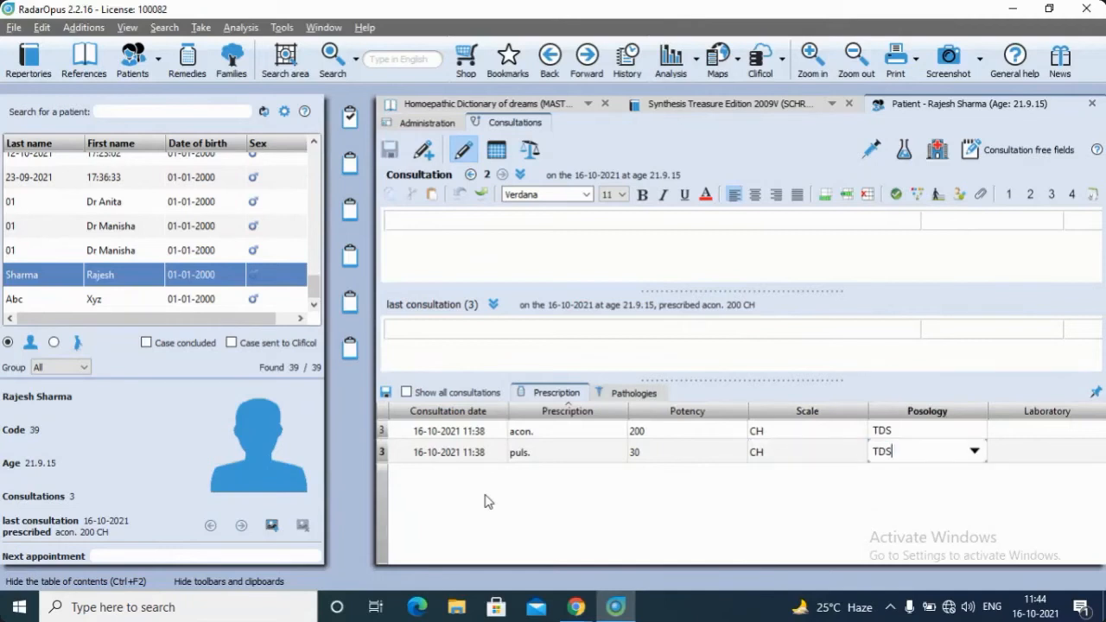
pyautogui.click(386, 392)
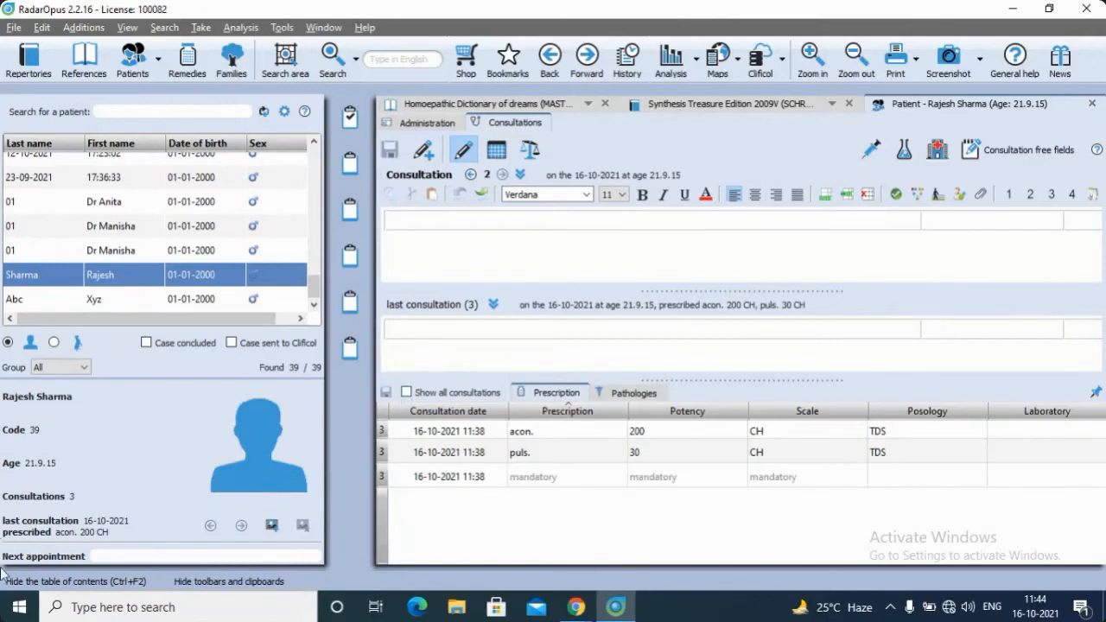
# Add the pathology "Gastritis and duodenitis" to consultation 3
pyautogui.click(627, 395)
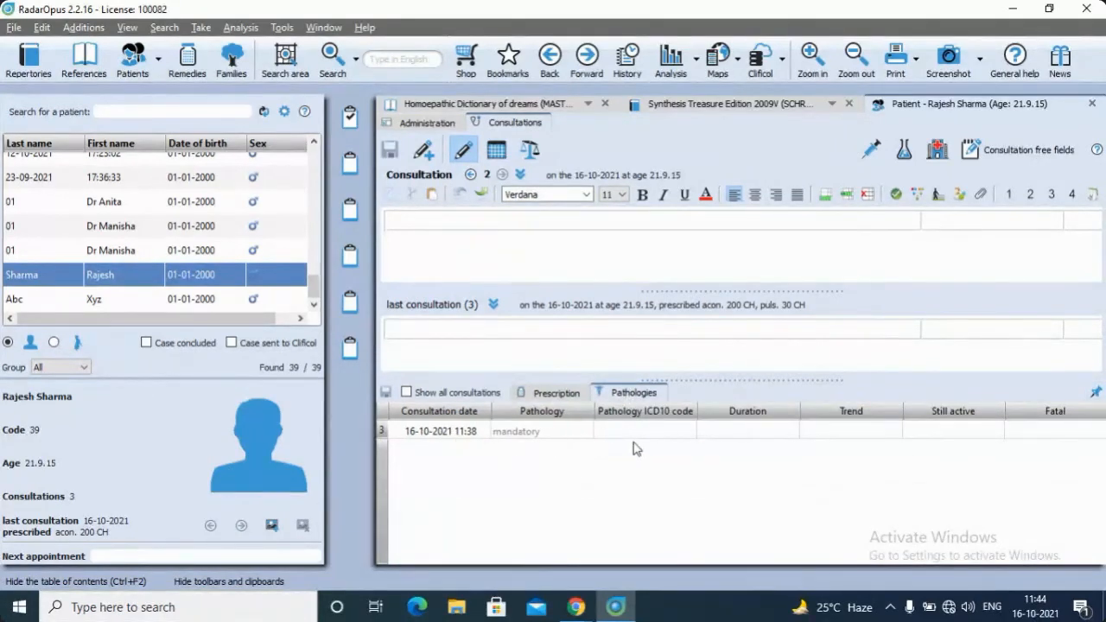
pyautogui.click(547, 431)
pyautogui.write('al actinomycosis')
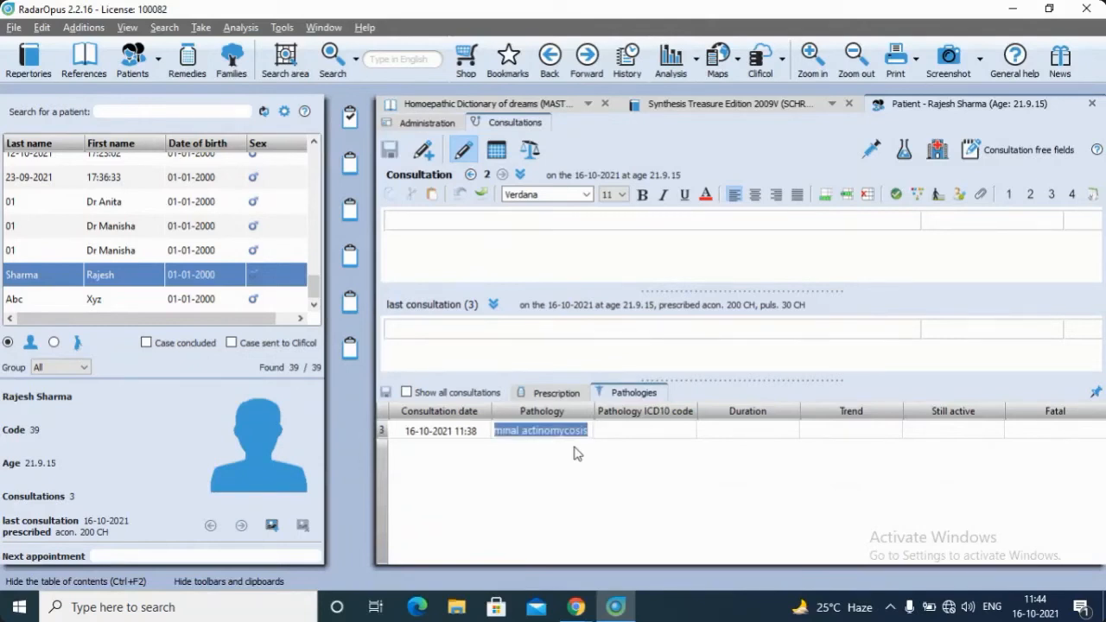
pyautogui.press('BackSpace')
pyautogui.press('BackSpace')
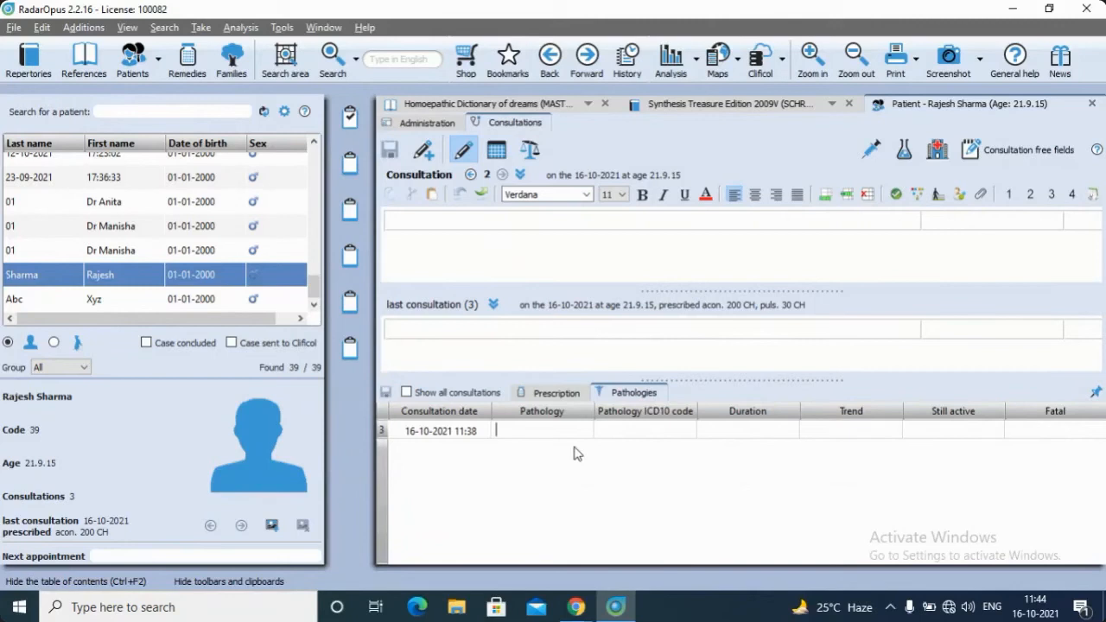
pyautogui.write('Gastrit')
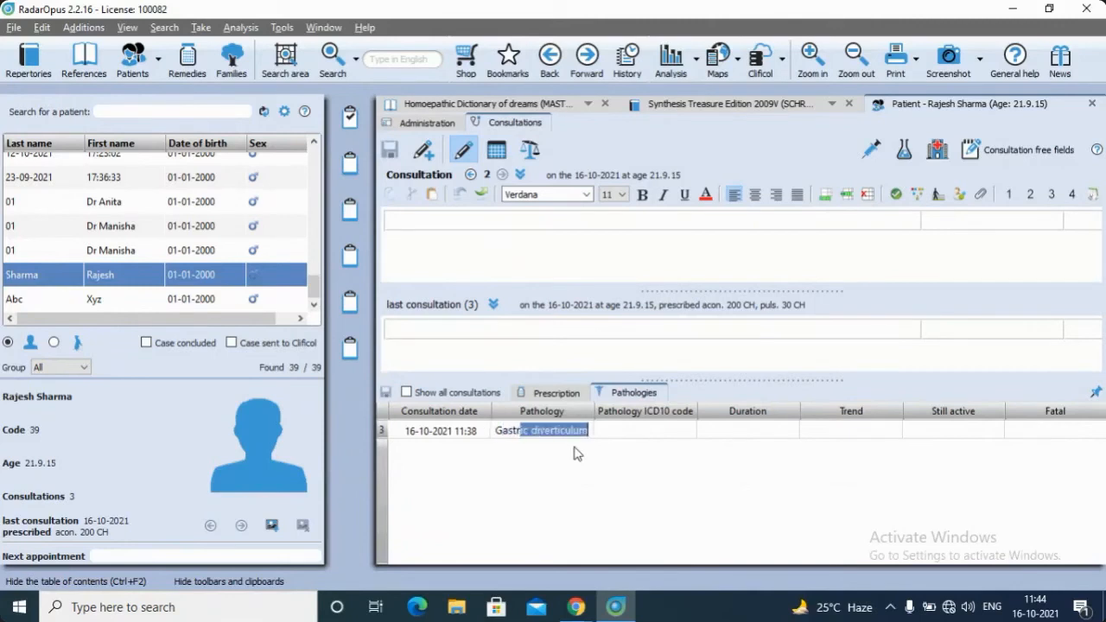
pyautogui.write('is and duodenitis')
pyautogui.press('Tab')
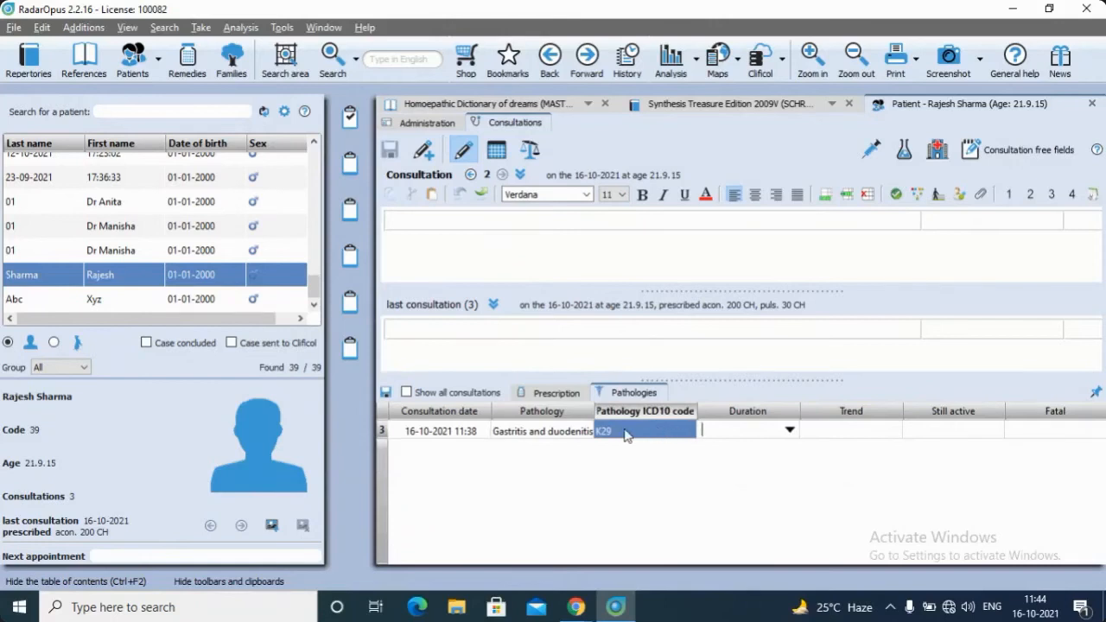
# Set the duration of the gastritis and duodenitis pathology to 1 week and save the entry
pyautogui.click(789, 430)
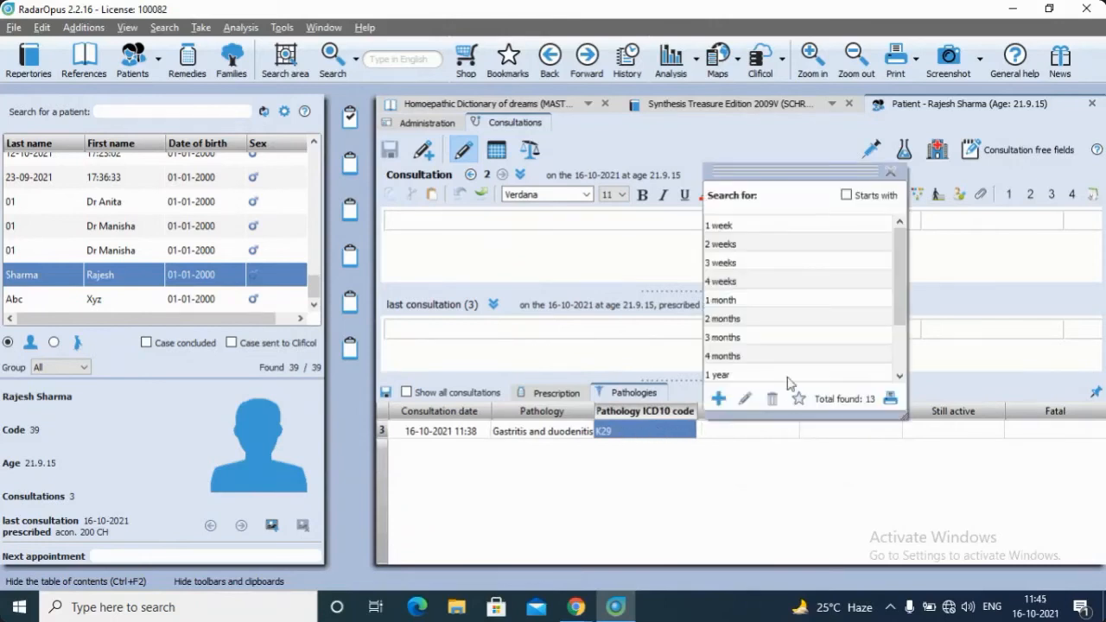
pyautogui.click(778, 225)
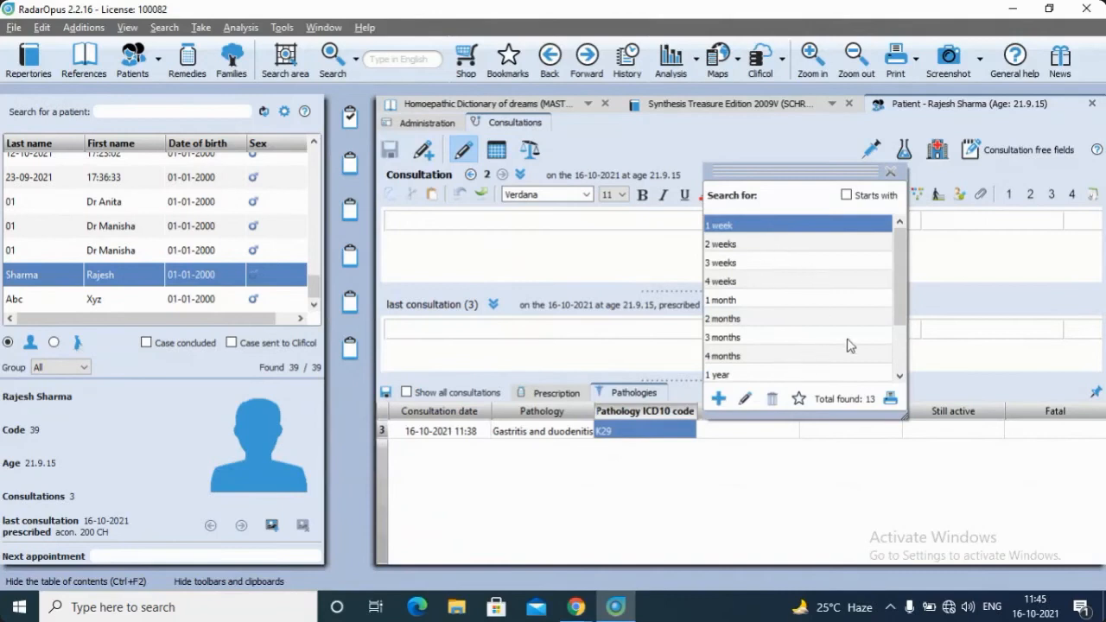
pyautogui.doubleClick(860, 224)
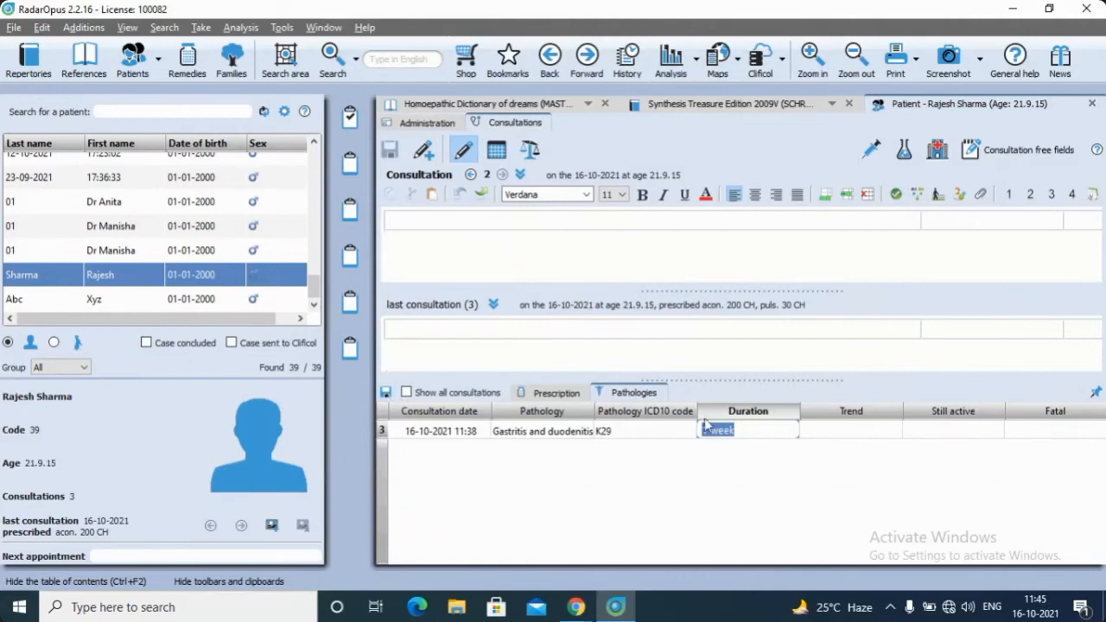
pyautogui.click(385, 393)
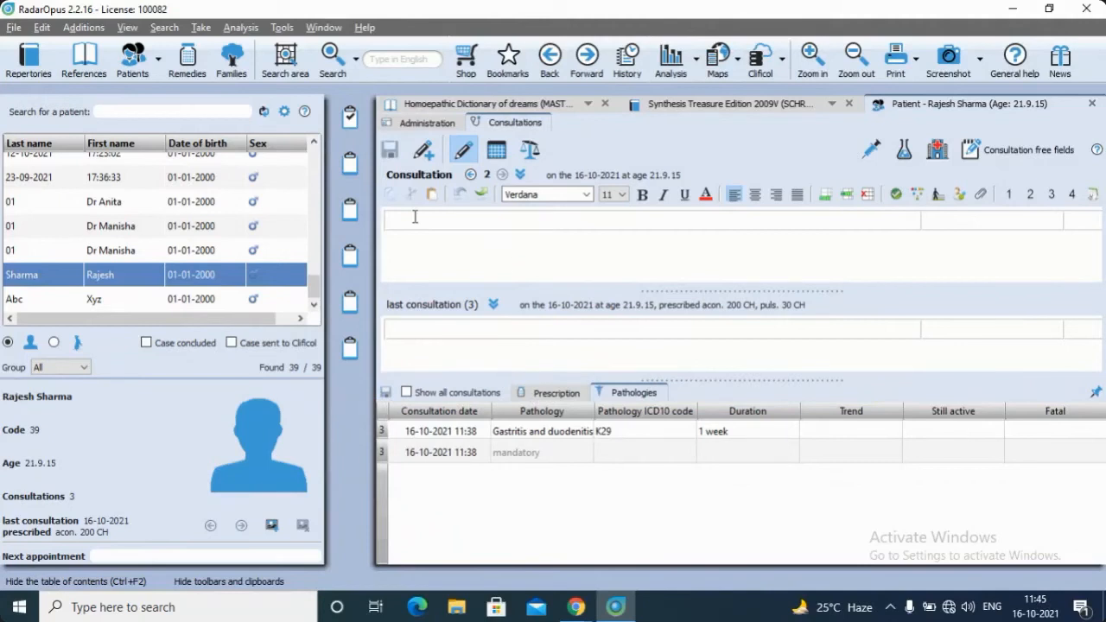
# Delete the "fever with chills" row from consultation 1
pyautogui.click(470, 175)
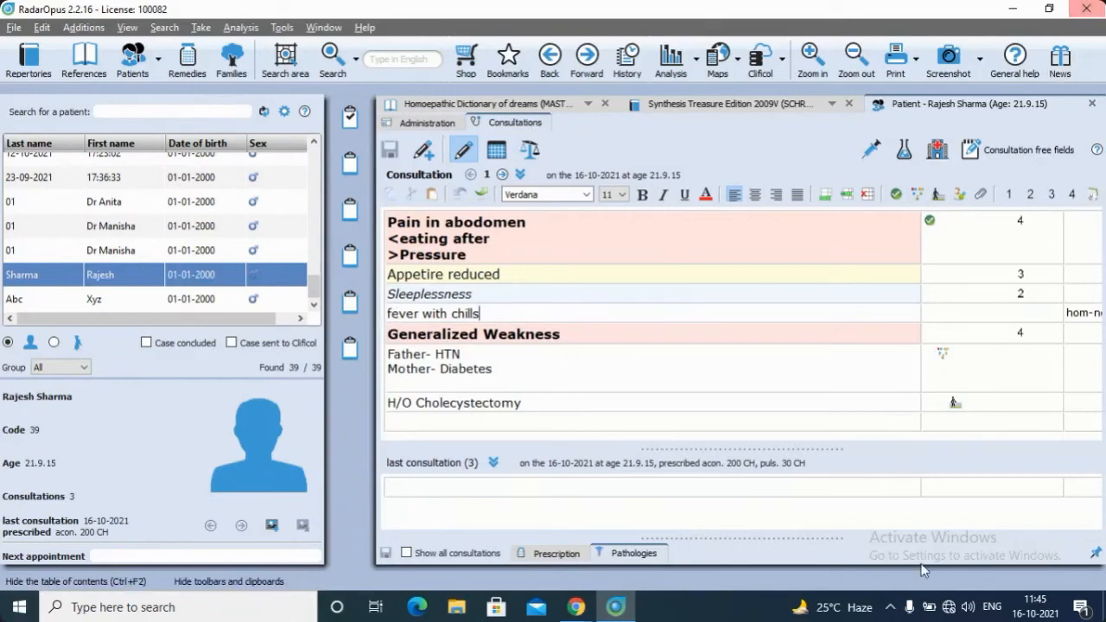
pyautogui.click(867, 196)
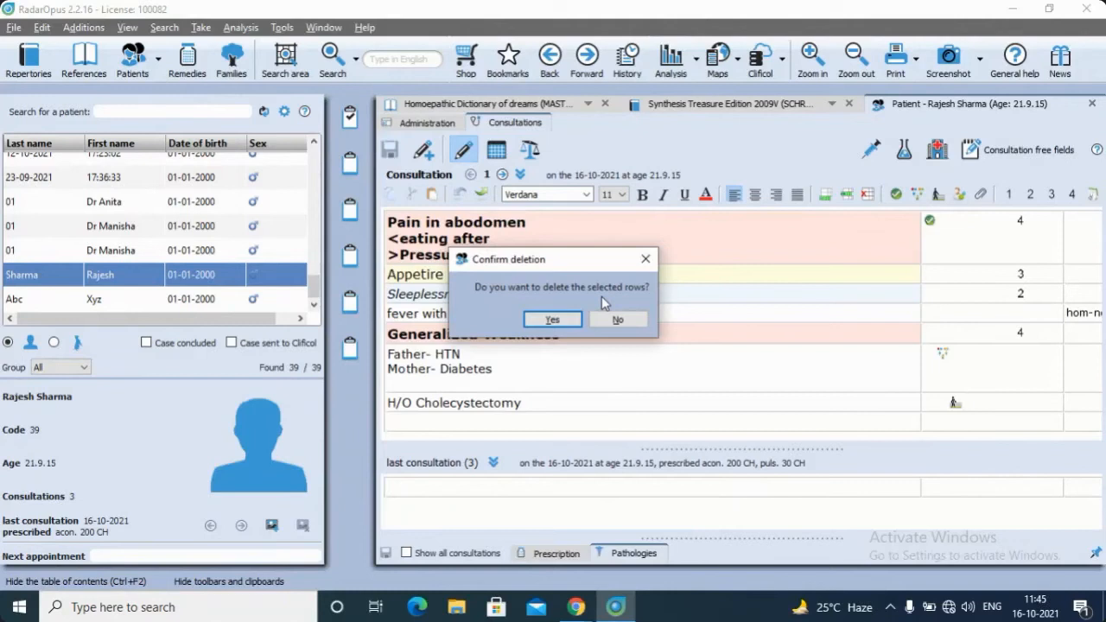
pyautogui.click(552, 319)
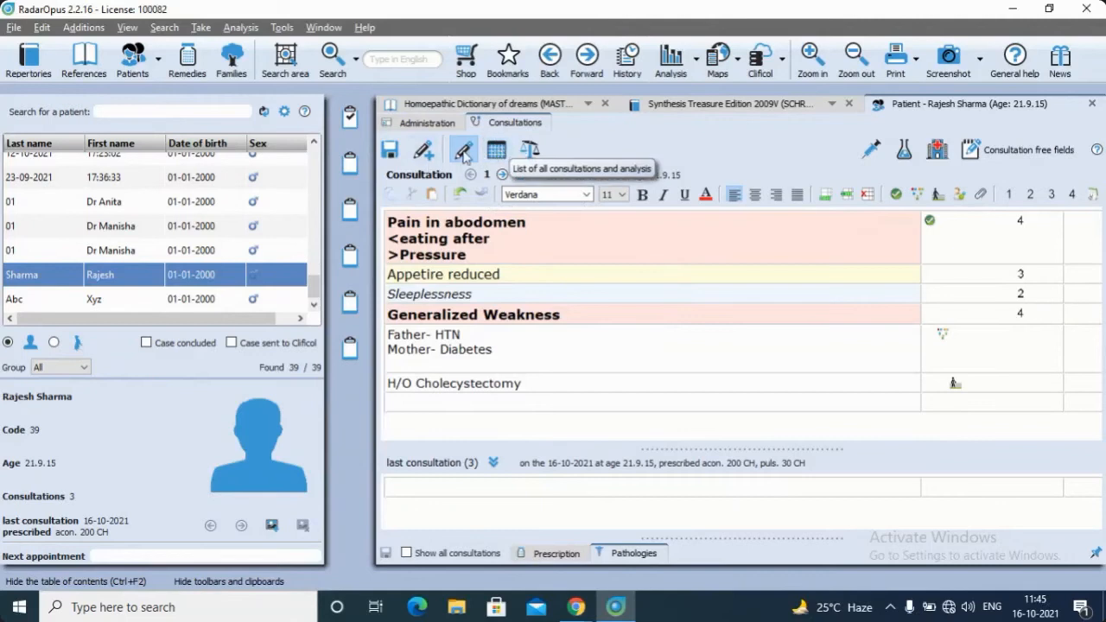
# Review the list of all consultations and analysis, and inspect the individual consultations in the evaluation view
pyautogui.click(505, 152)
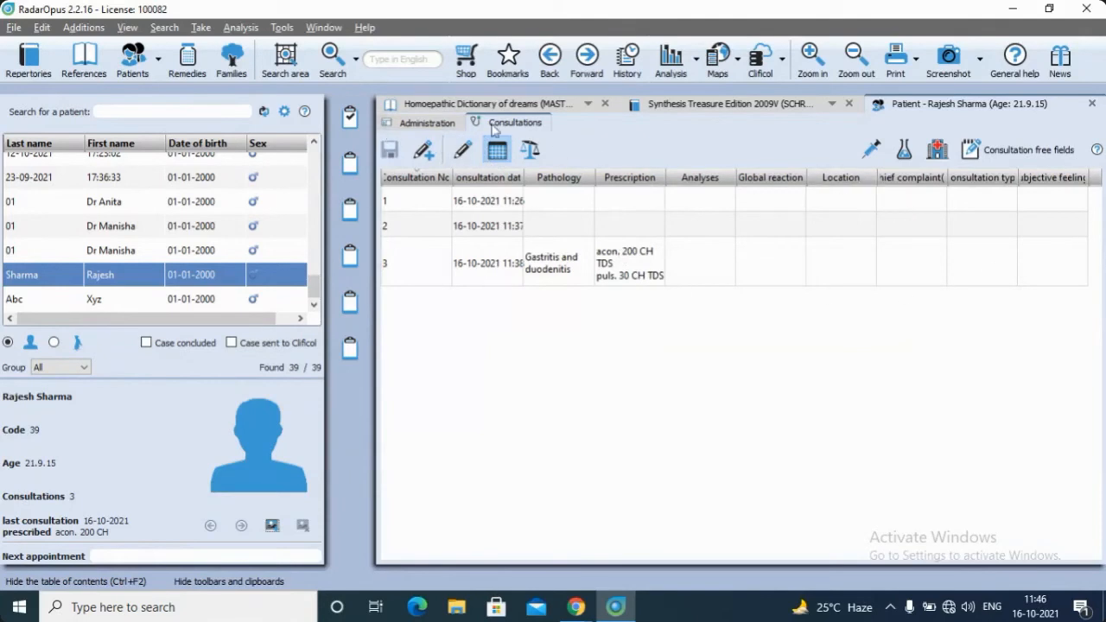
pyautogui.click(530, 151)
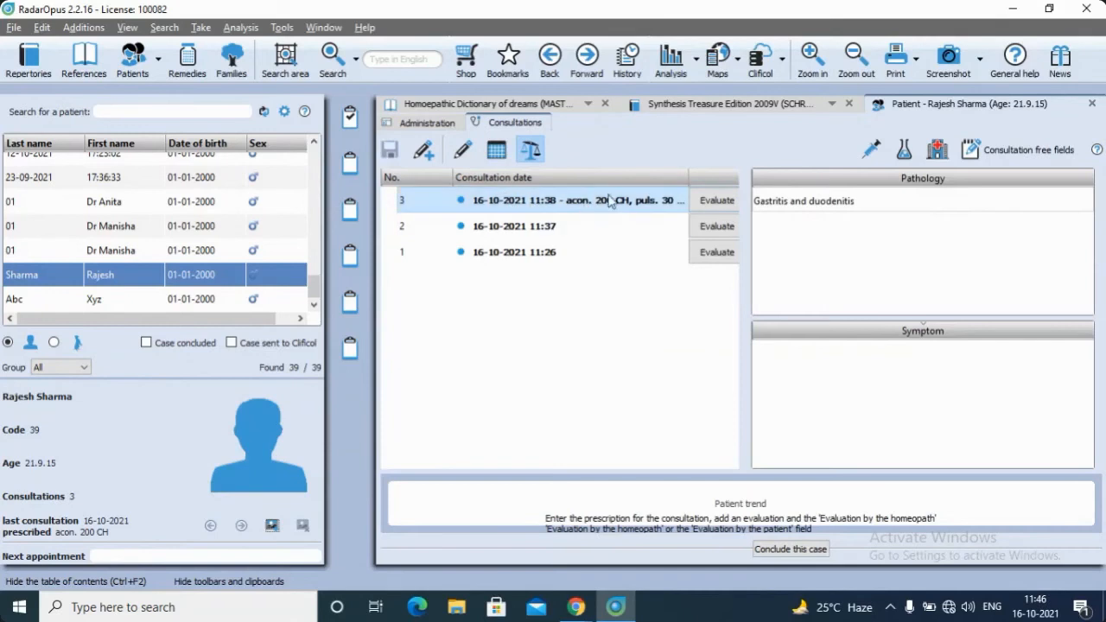
pyautogui.click(783, 232)
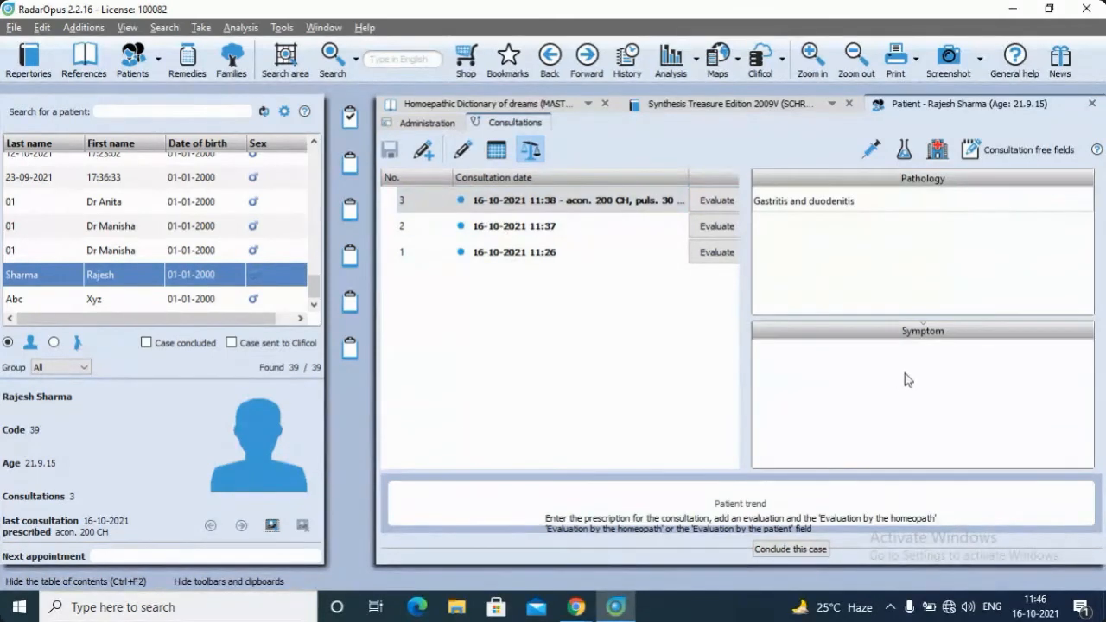
pyautogui.click(636, 228)
pyautogui.click(619, 264)
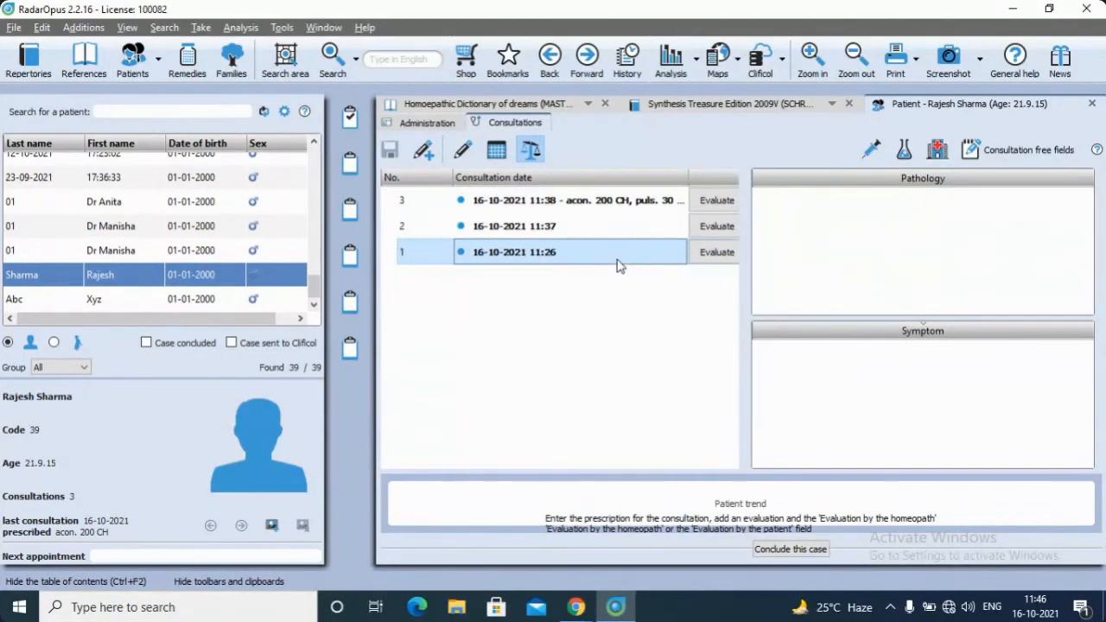
pyautogui.click(676, 198)
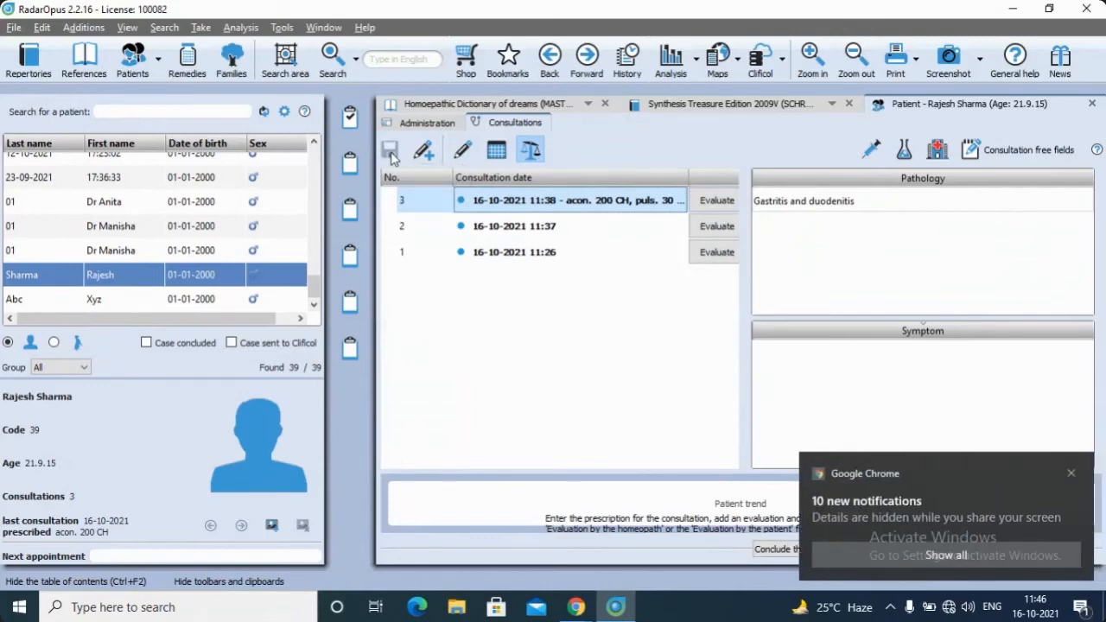
# Examine the case conclusion form and close it without saving, dismissing the Chrome notifications
pyautogui.click(1071, 474)
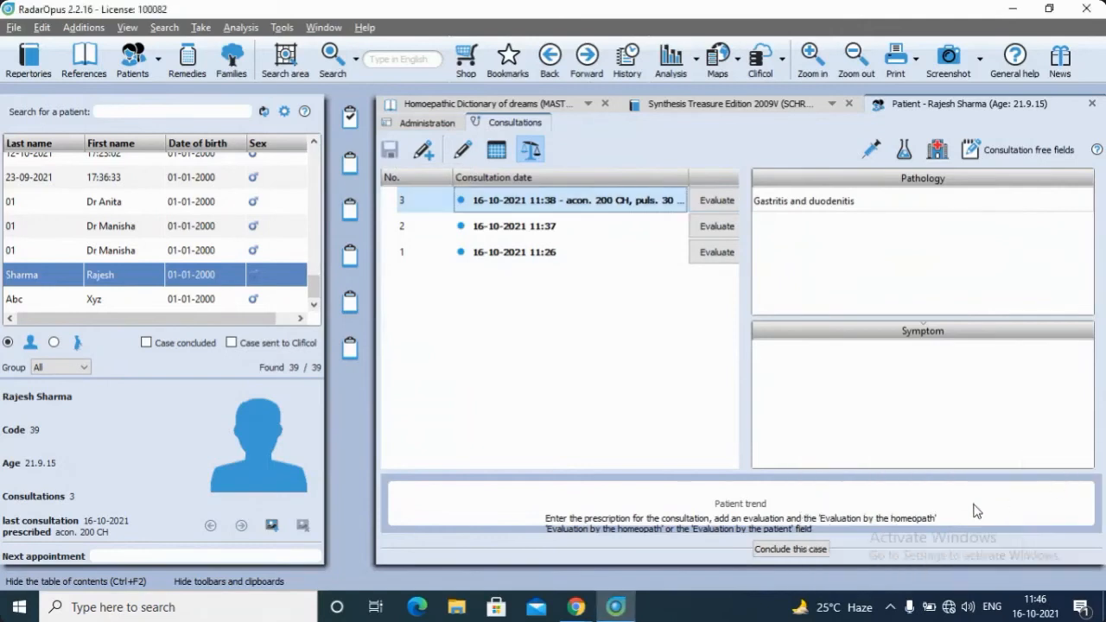
pyautogui.click(794, 551)
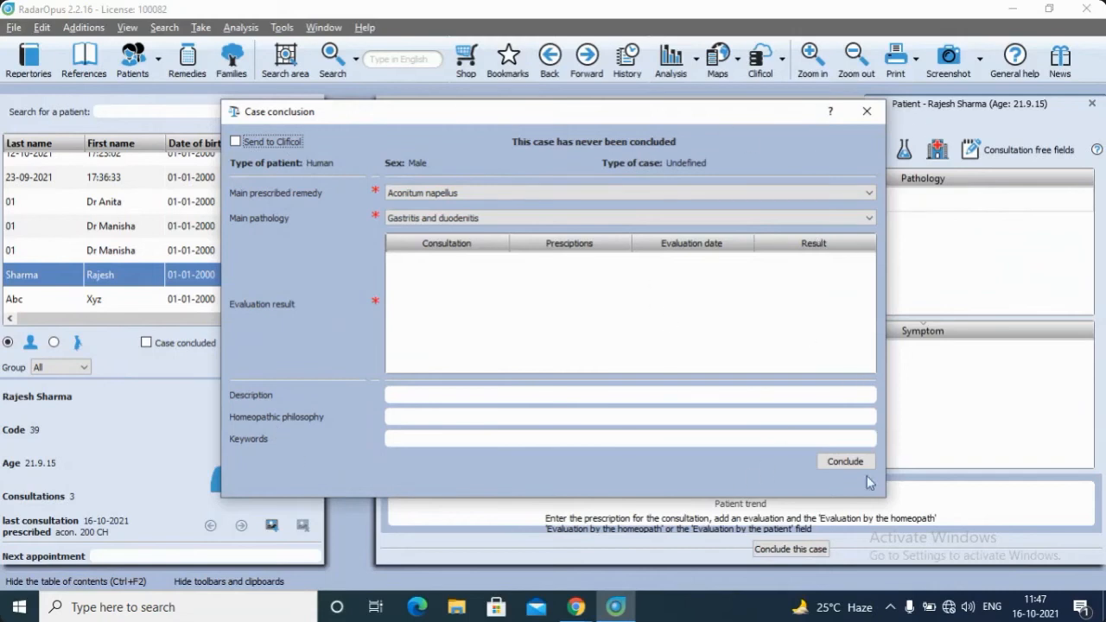
pyautogui.click(867, 111)
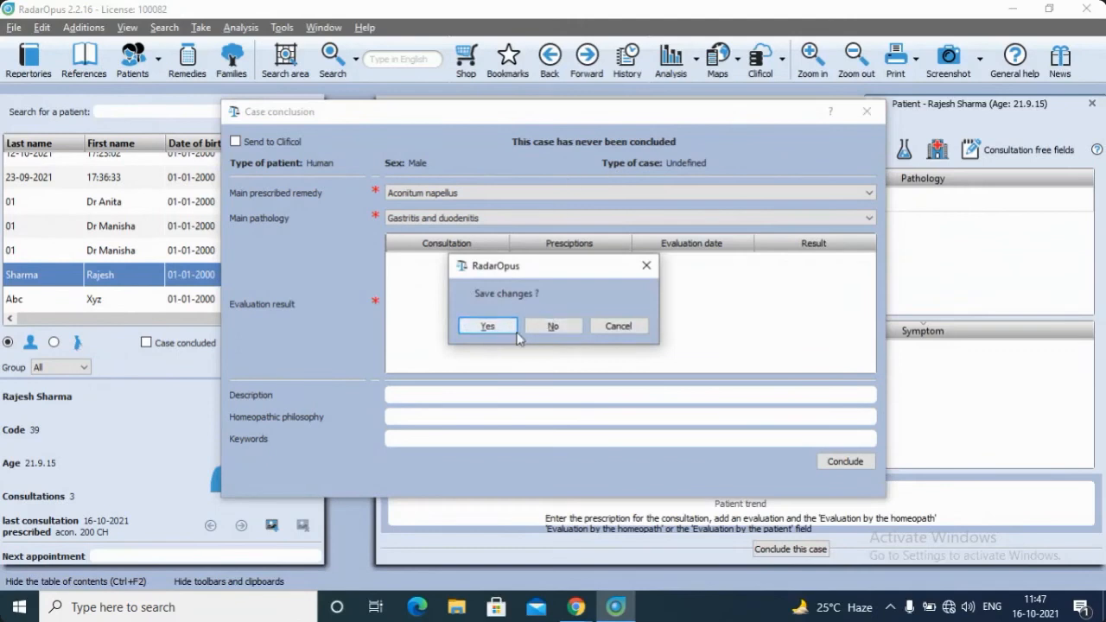
pyautogui.click(545, 332)
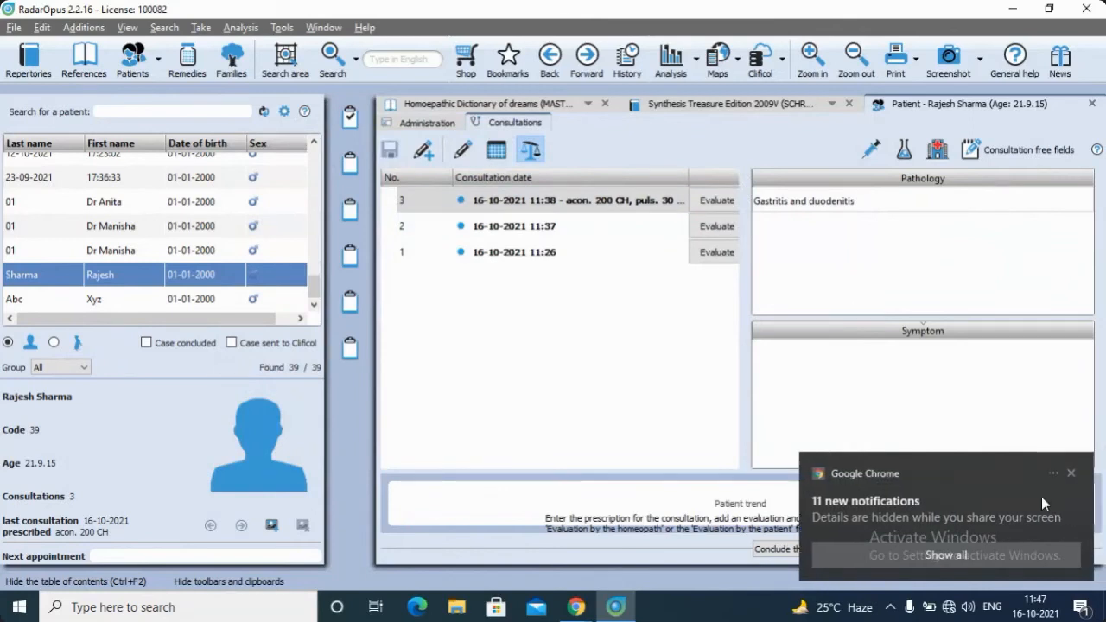
pyautogui.click(1071, 473)
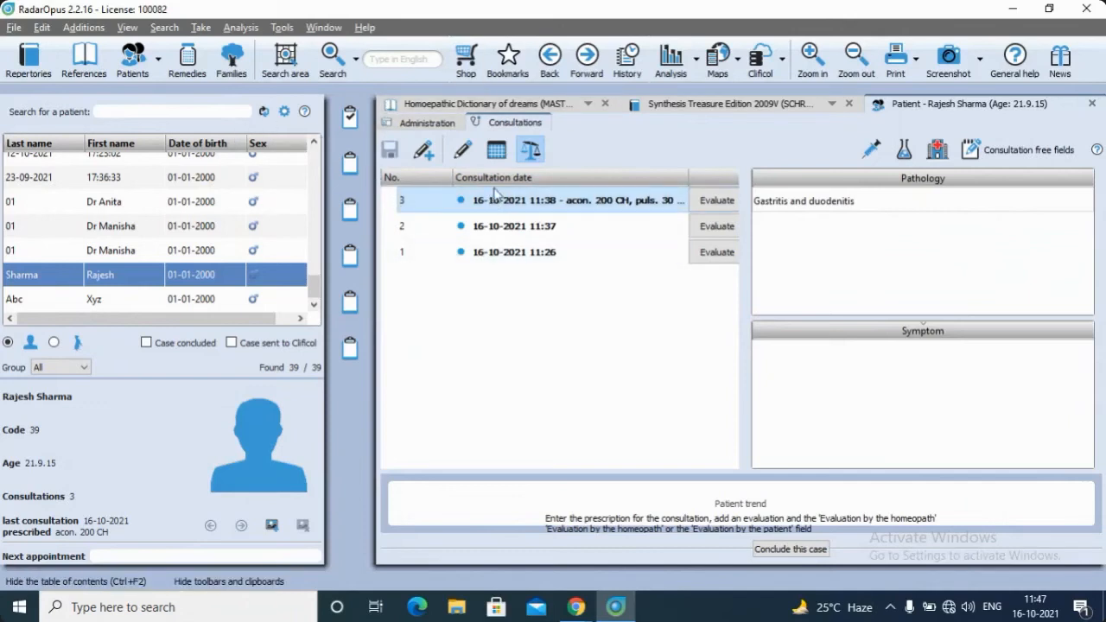
# Review the complaints in consultation 1 and open the Stomach chapter of Synthesis Treasure Edition 2009V for rubric navigation
pyautogui.click(462, 152)
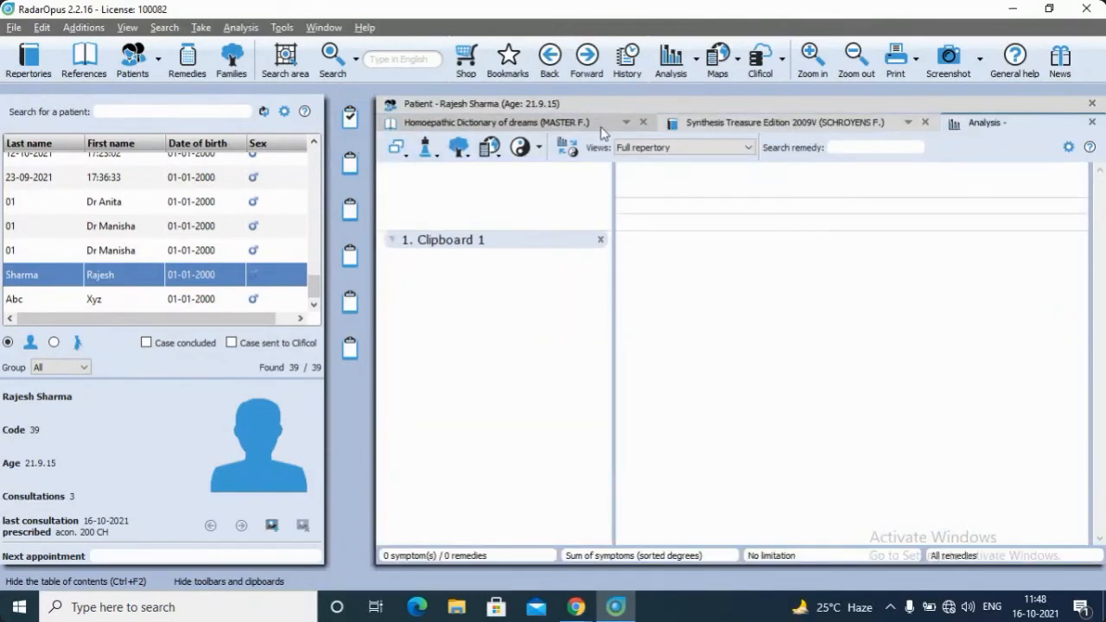
pyautogui.click(532, 106)
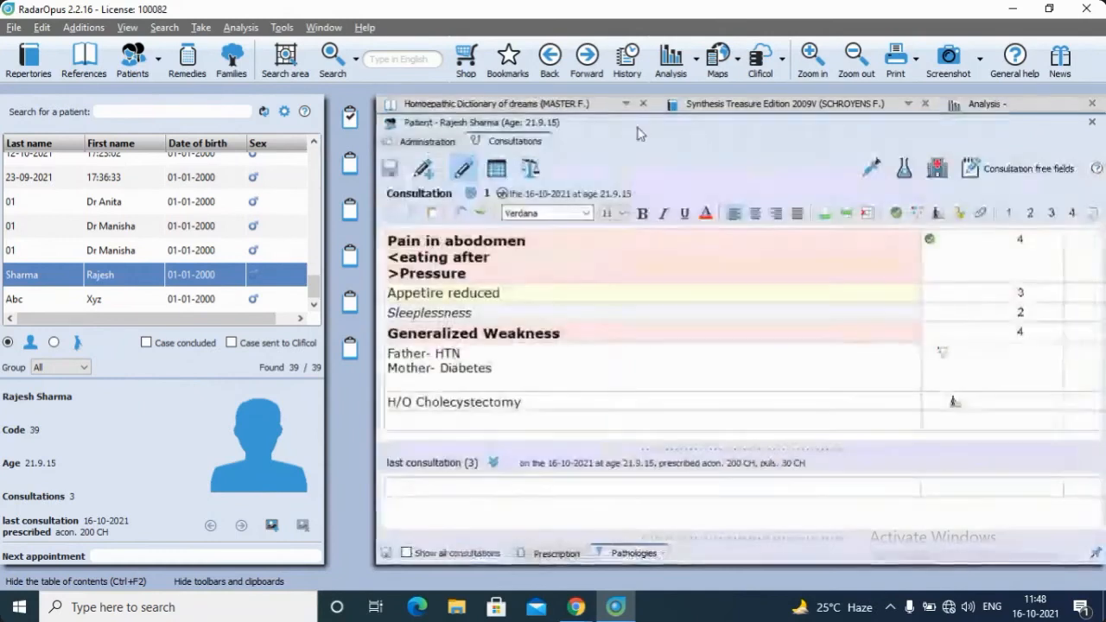
pyautogui.click(732, 104)
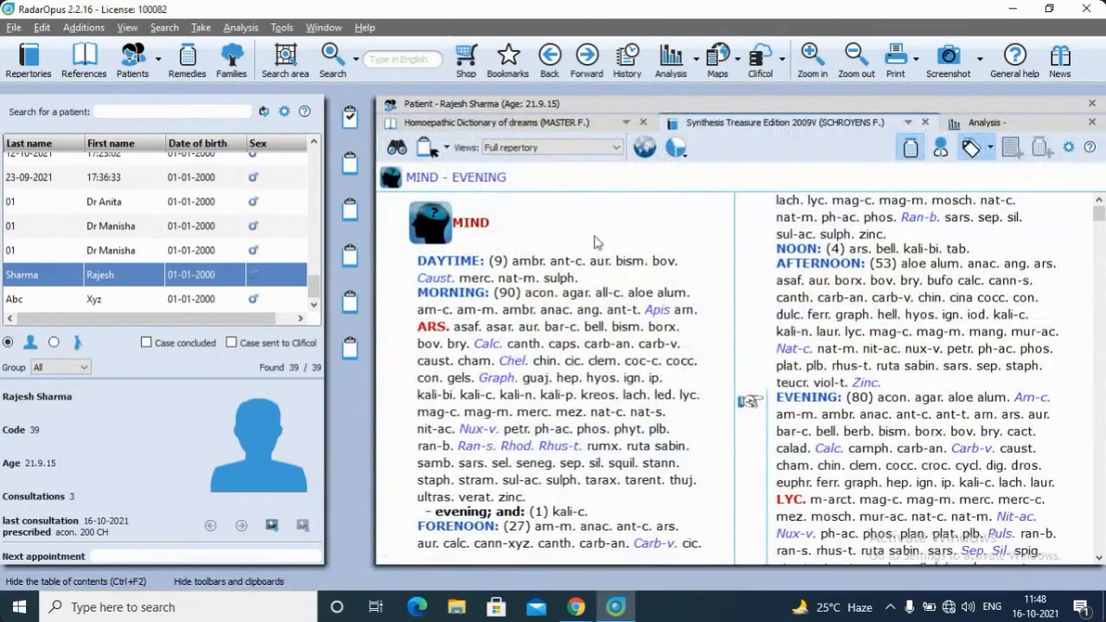
pyautogui.click(396, 150)
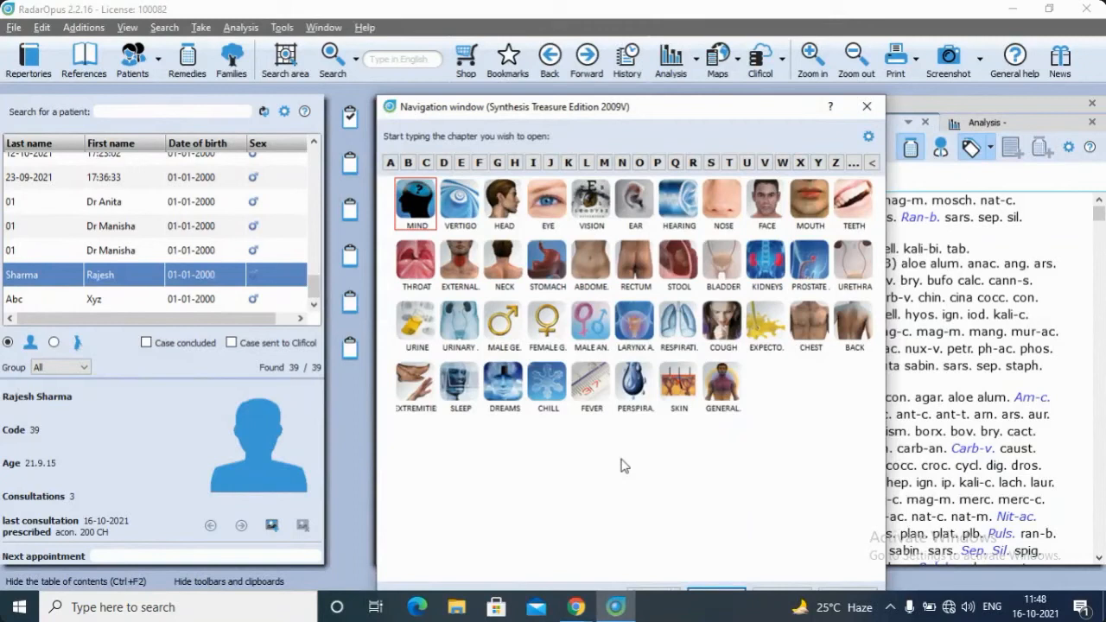
pyautogui.write('sto')
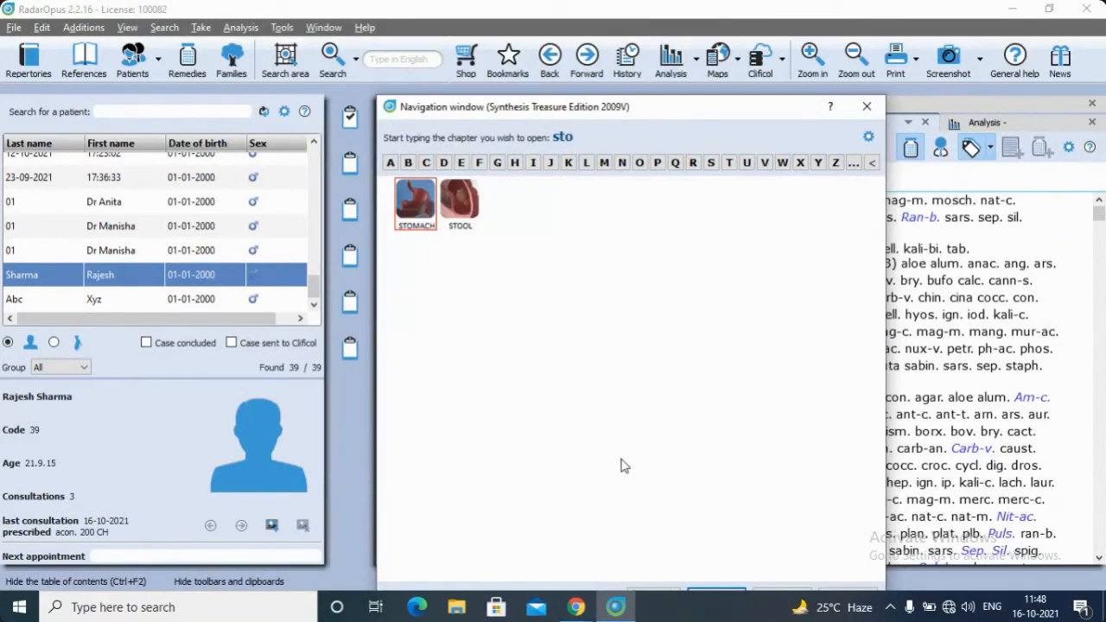
pyautogui.press('Return')
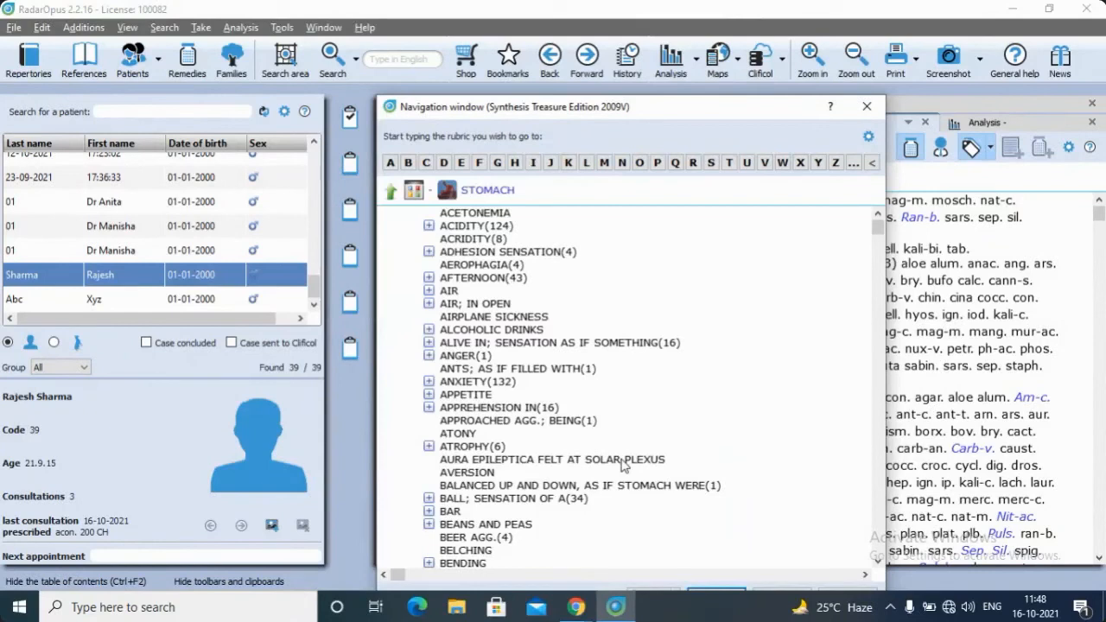
# Add the rubric STOMACH - PAIN - eating - agg. to clipboard 1 and close the navigation window
pyautogui.write('pain')
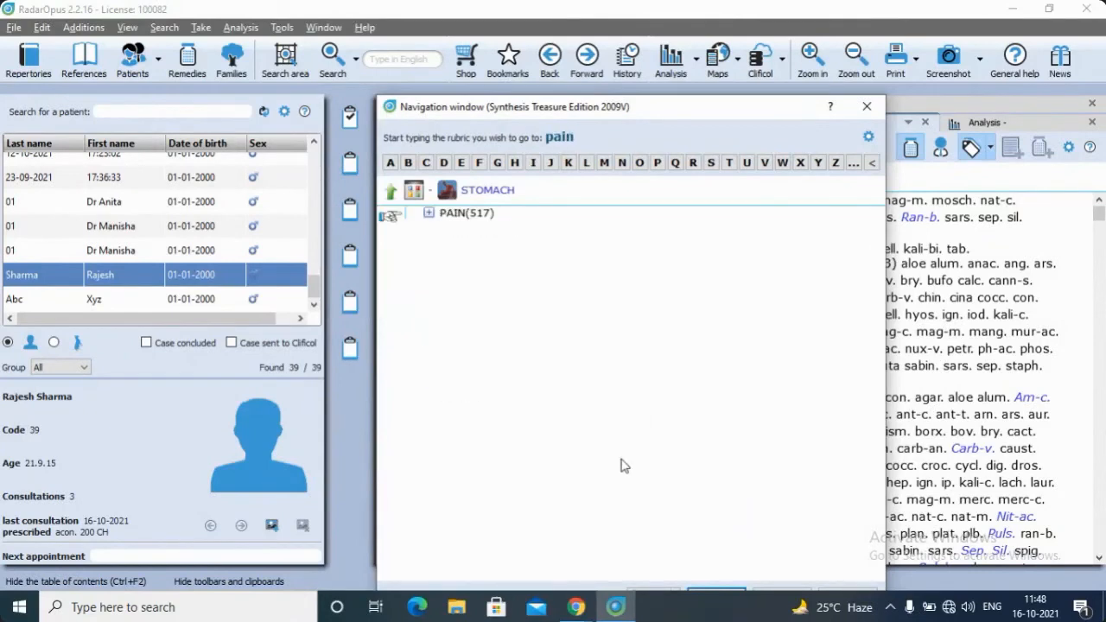
pyautogui.press('Return')
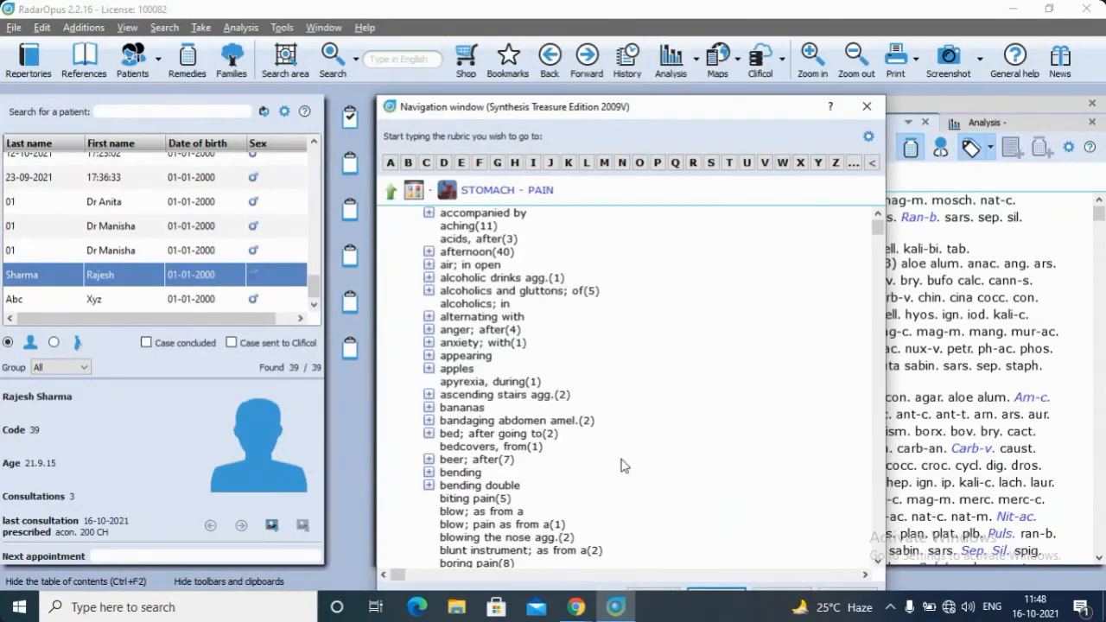
pyautogui.write('eat')
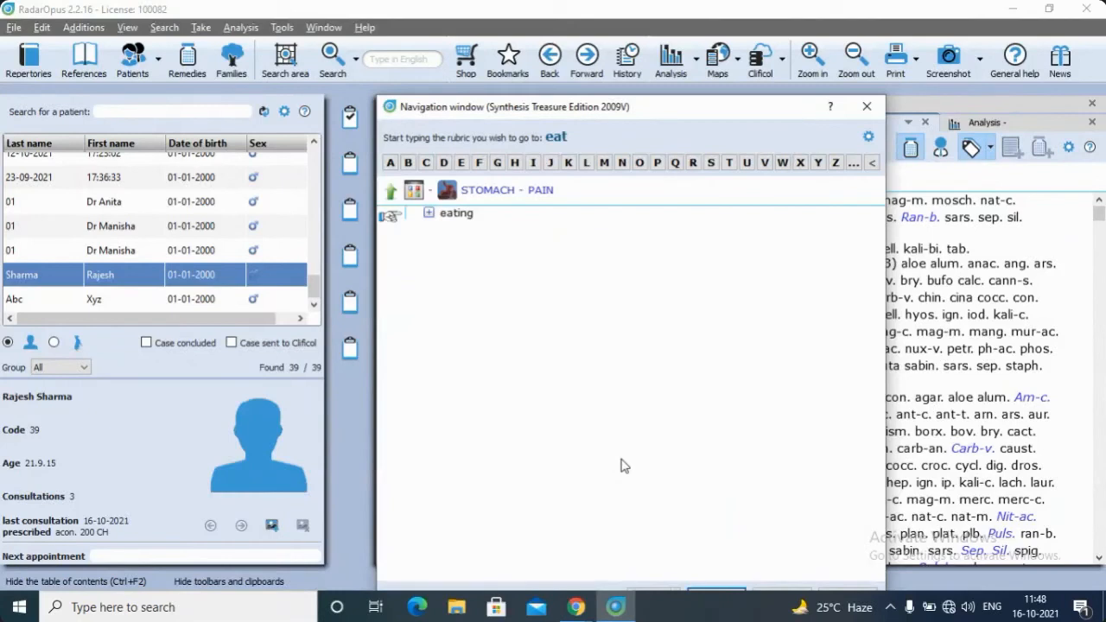
pyautogui.press('Return')
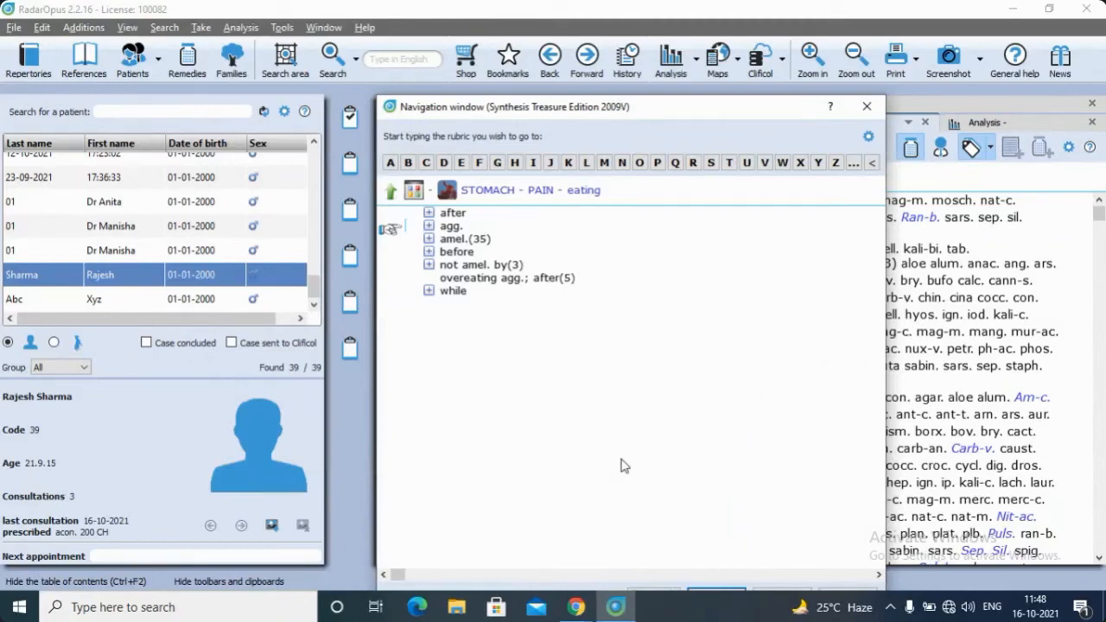
pyautogui.moveTo(448, 227); pyautogui.dragTo(349, 129)
pyautogui.press('BackSpace')
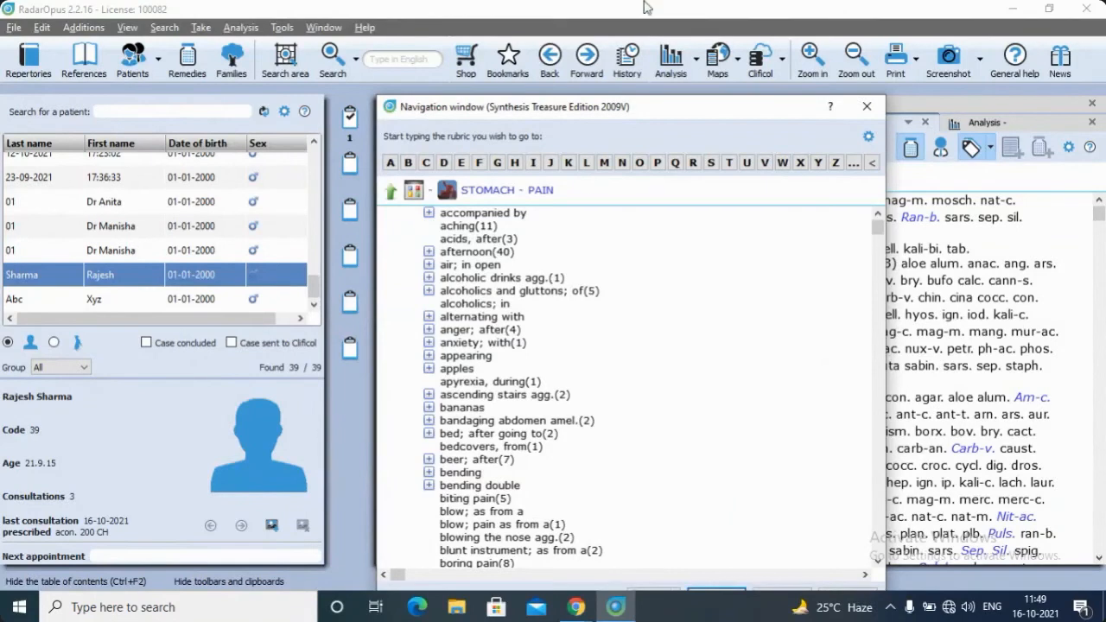
pyautogui.click(867, 105)
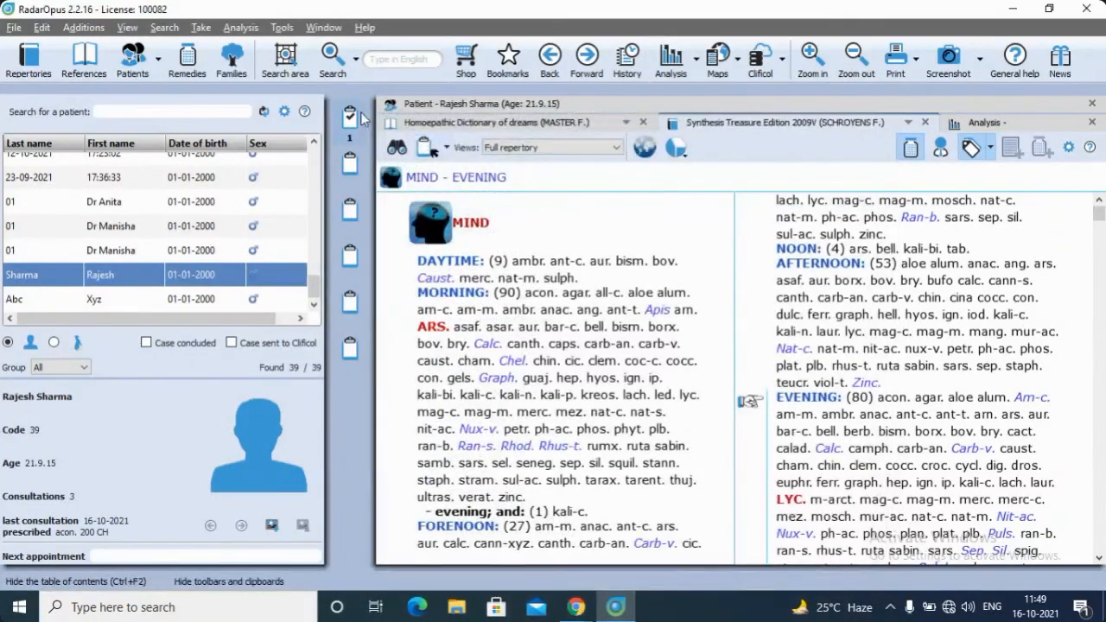
# Recheck the complaints in consultation 1 and reopen the Stomach chapter of the Synthesis repertory
pyautogui.click(466, 103)
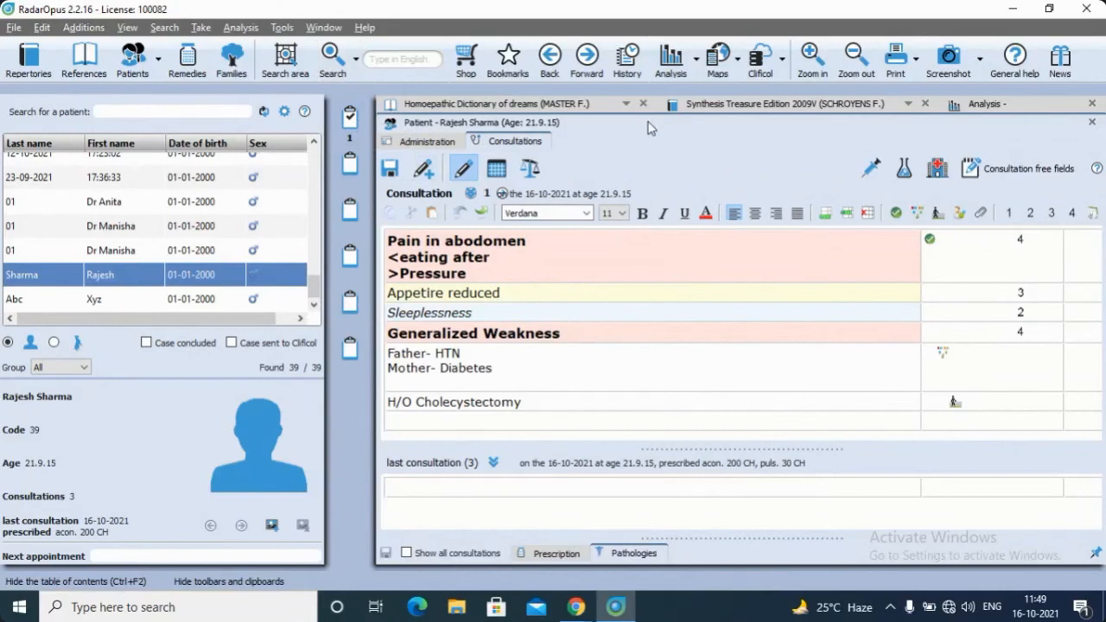
pyautogui.click(697, 106)
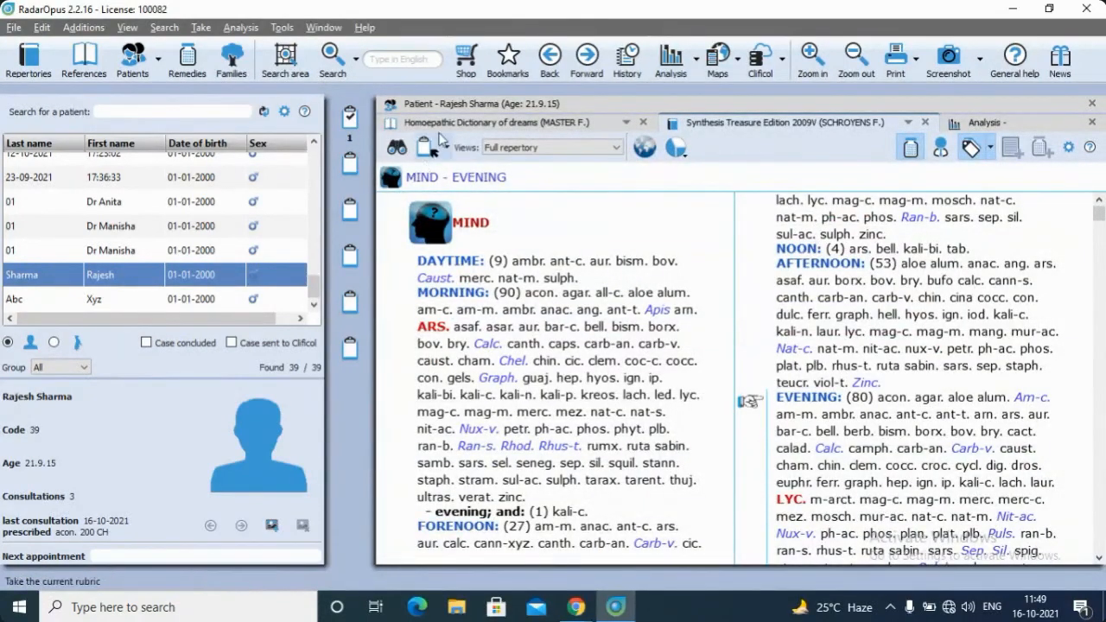
pyautogui.click(397, 147)
pyautogui.write('stom')
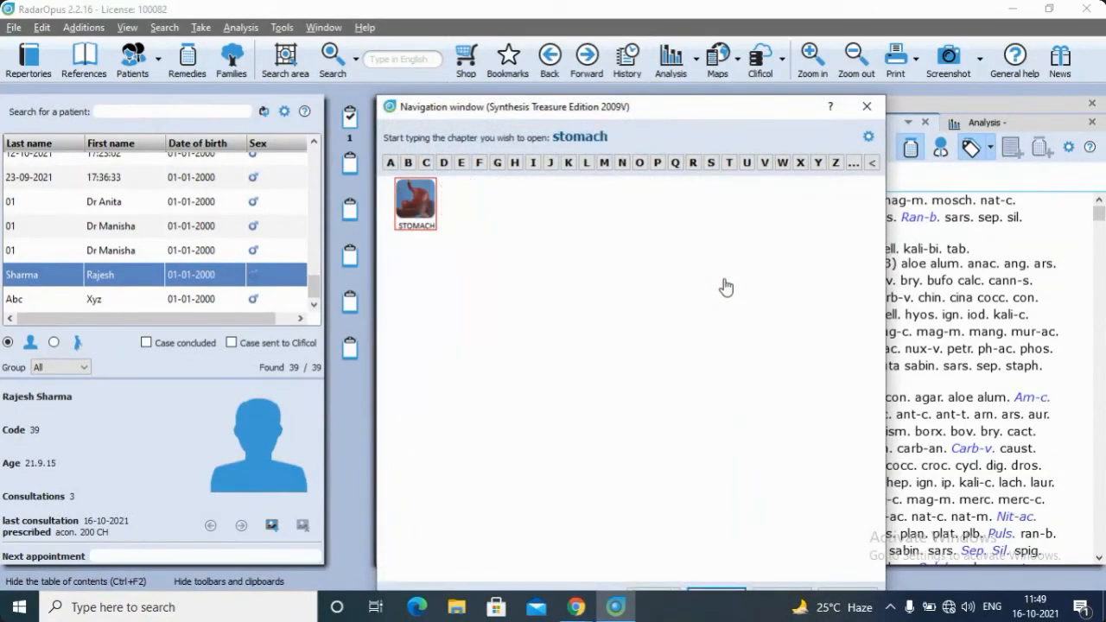
pyautogui.write('ach')
pyautogui.press('Return')
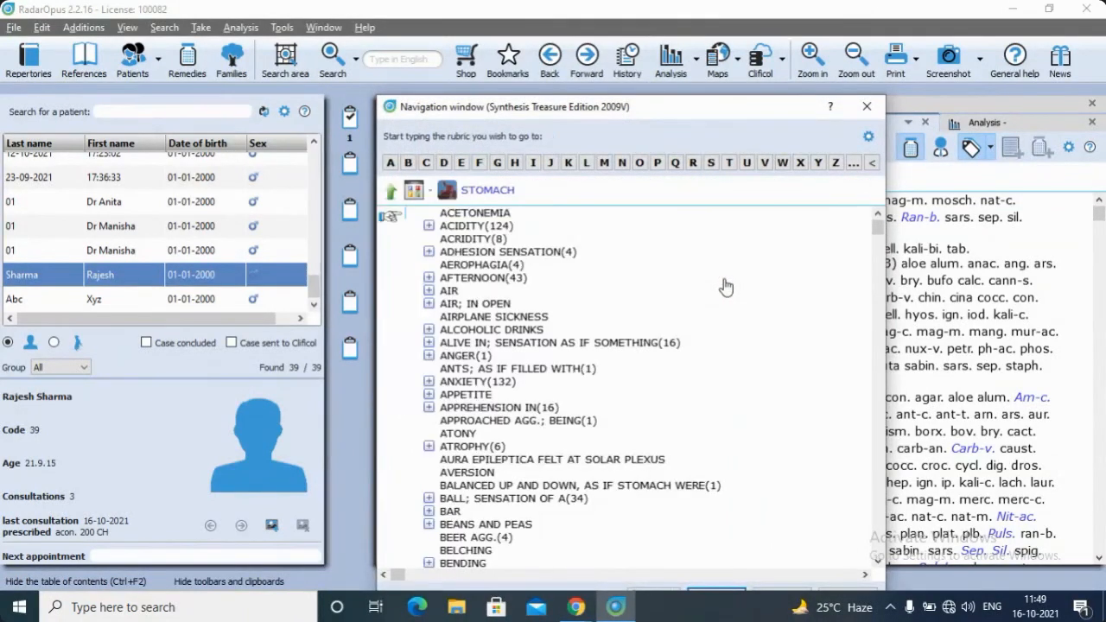
# Add the rubric STOMACH - PRESSURE - amel. to clipboard 1 and return to the chapter overview
pyautogui.write('pres')
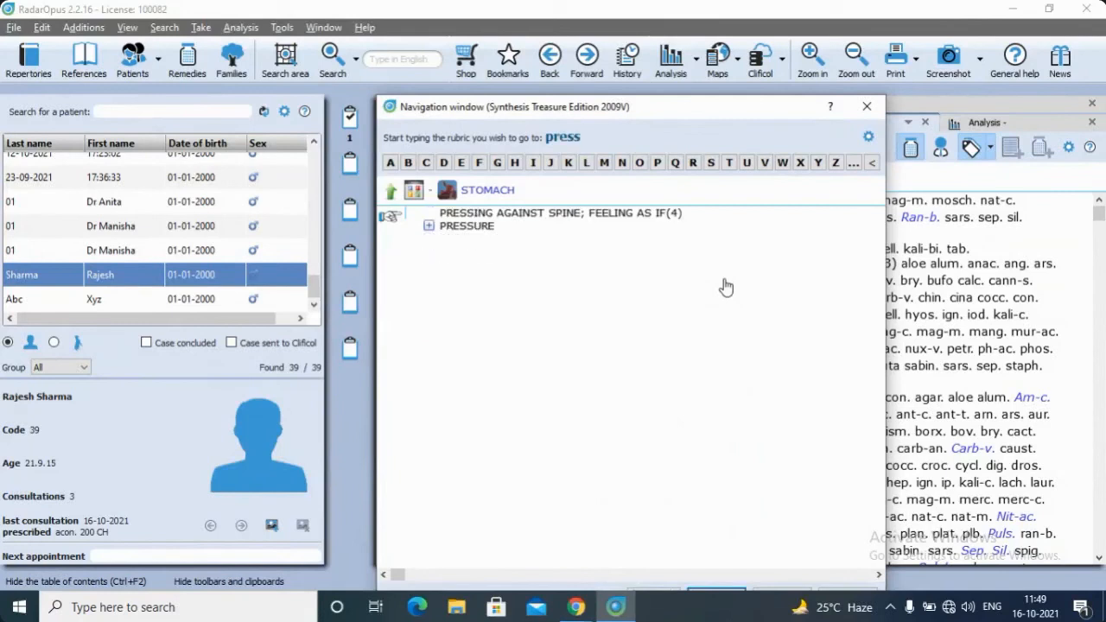
pyautogui.write('s')
pyautogui.press('Down')
pyautogui.press('Return')
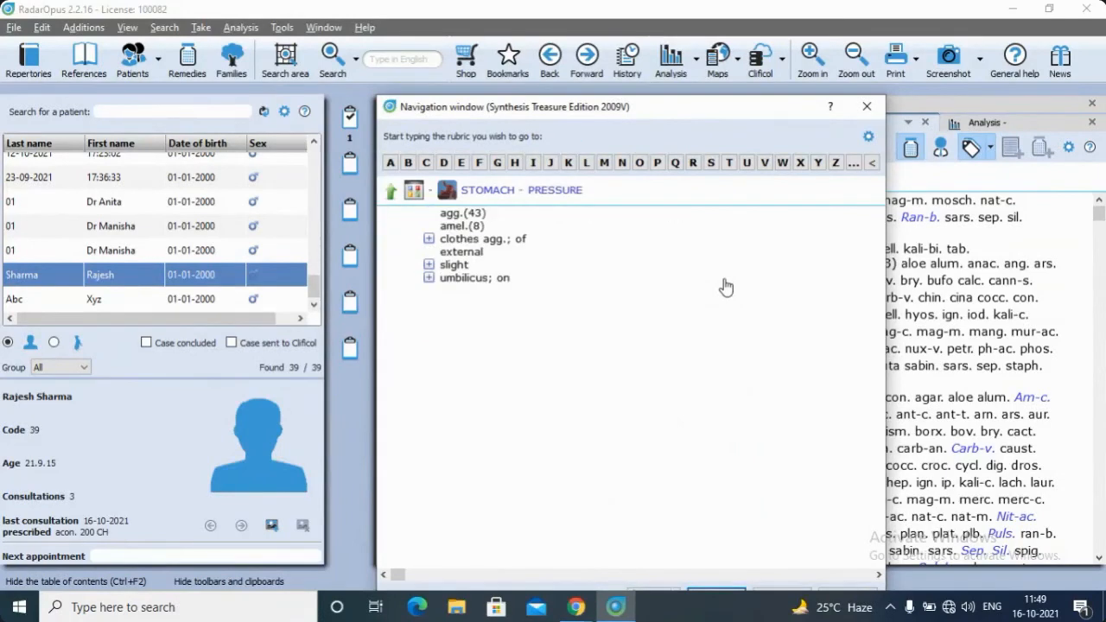
pyautogui.press('Down')
pyautogui.press('Down')
pyautogui.moveTo(454, 225); pyautogui.dragTo(350, 117)
pyautogui.press('BackSpace')
pyautogui.press('BackSpace')
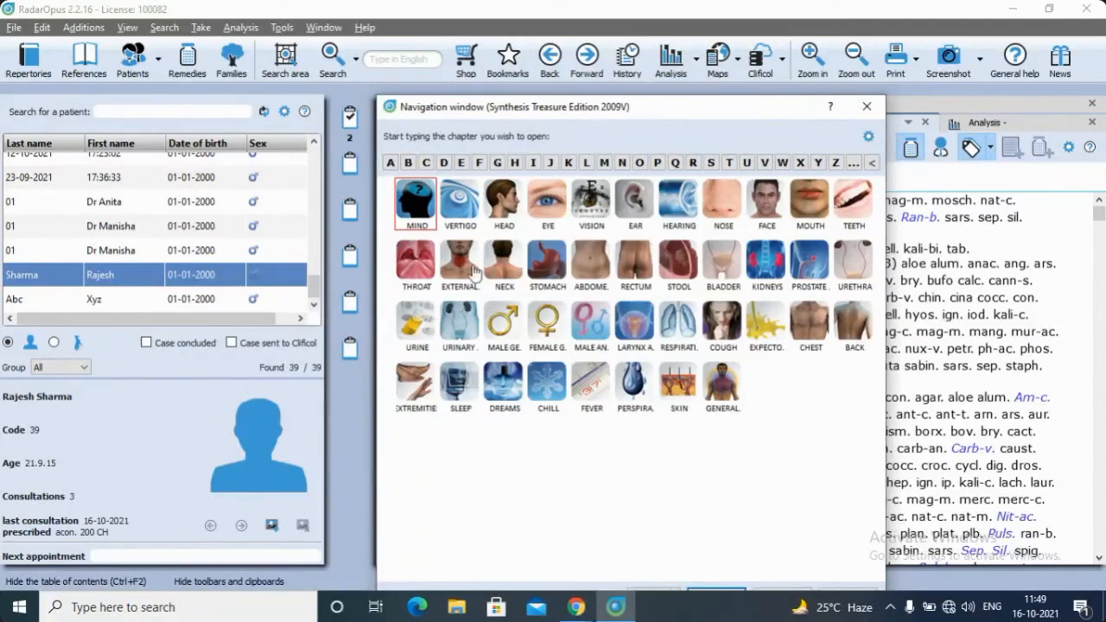
# Search for "appetite reduced", close the navigation window and widen the search scope to all repertories
pyautogui.click(389, 62)
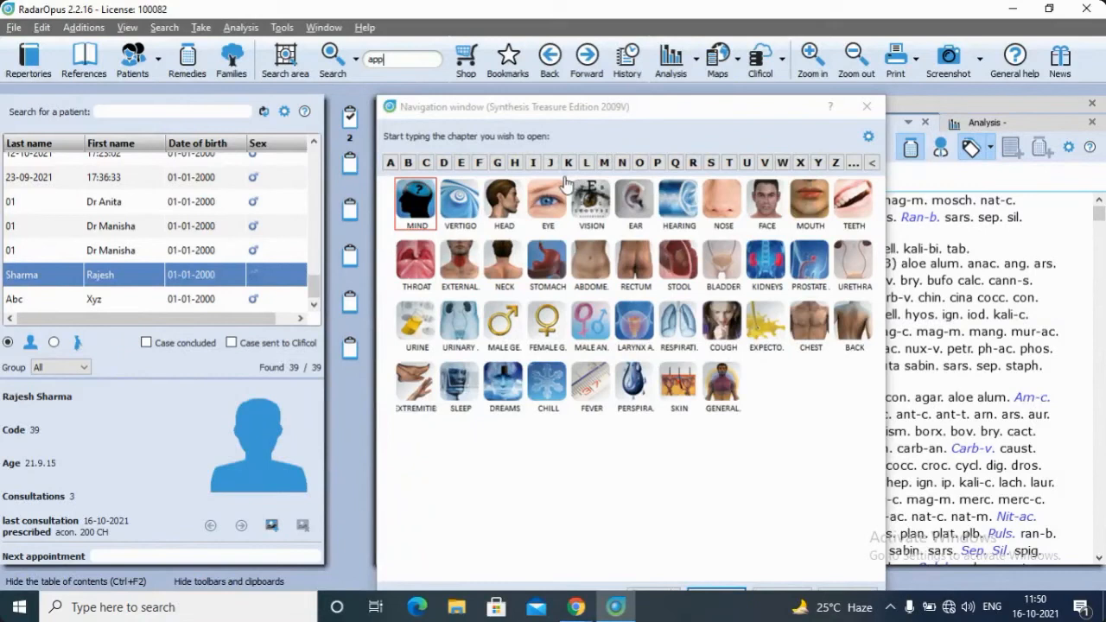
pyautogui.write('appetite reduced')
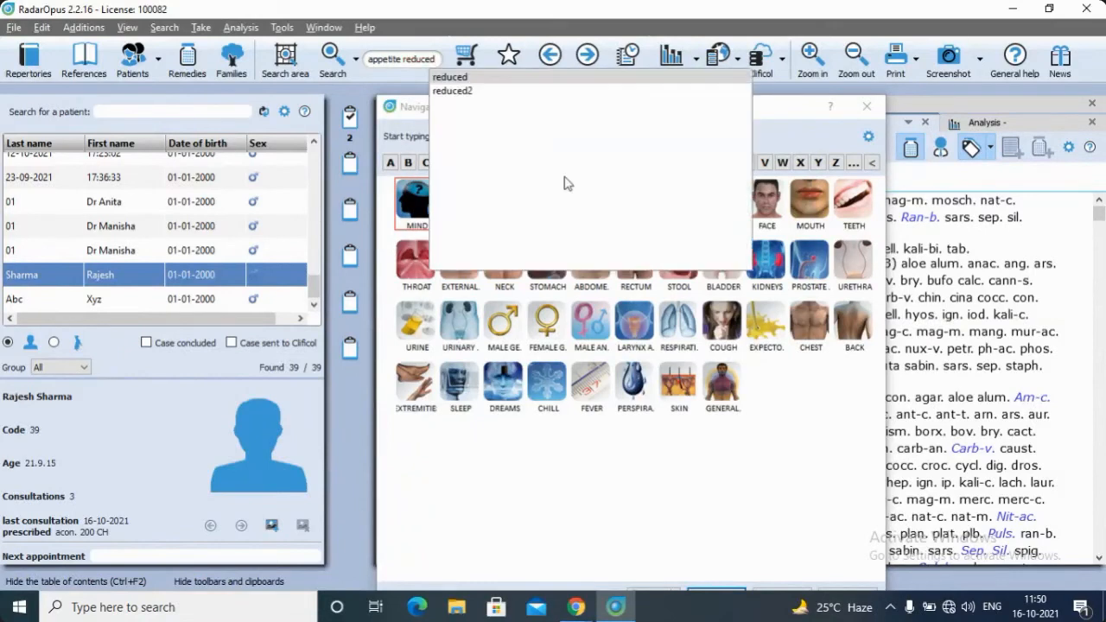
pyautogui.press('Return')
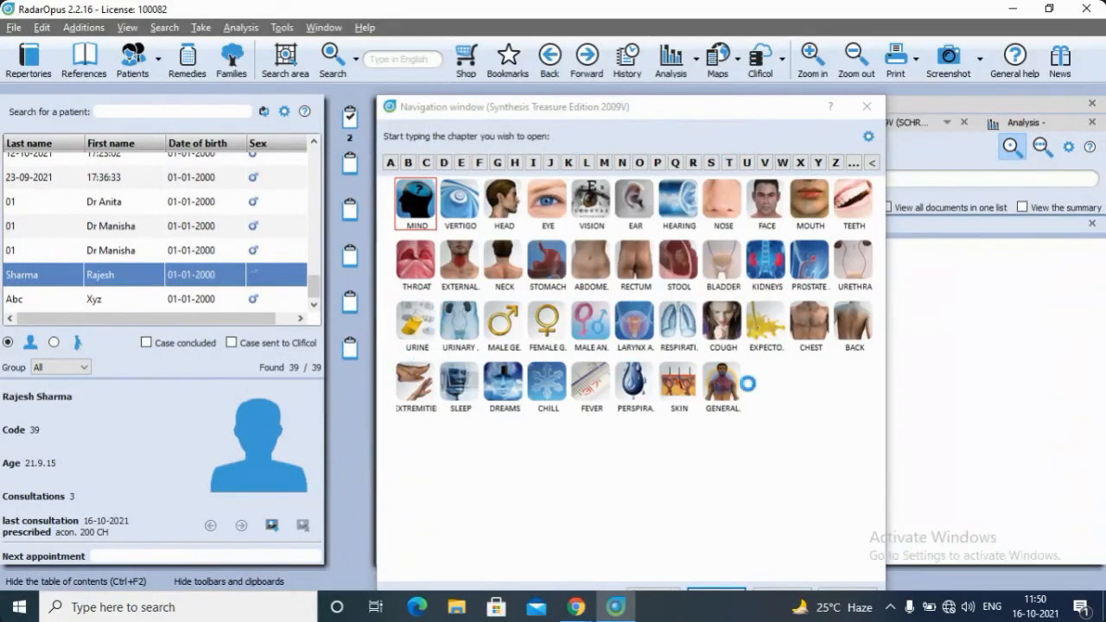
pyautogui.click(867, 107)
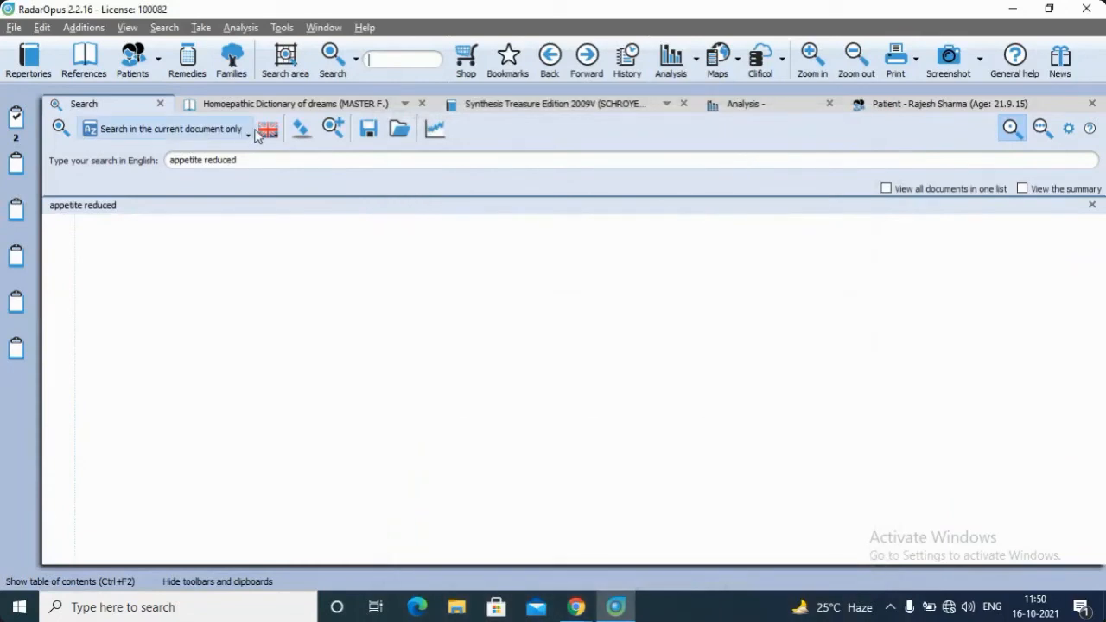
pyautogui.click(216, 130)
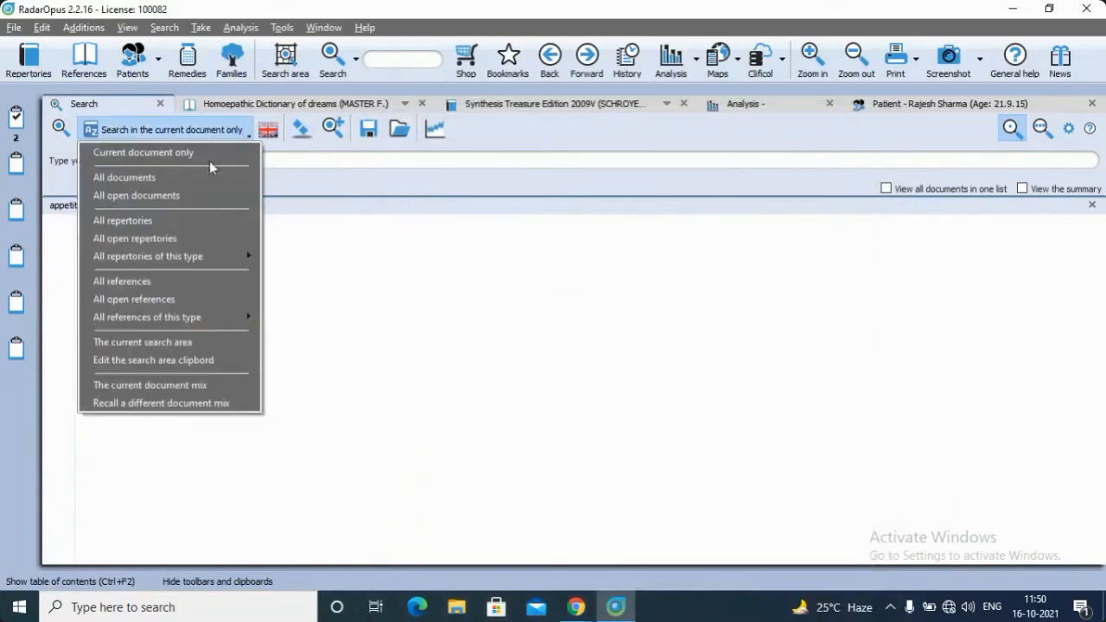
pyautogui.click(164, 221)
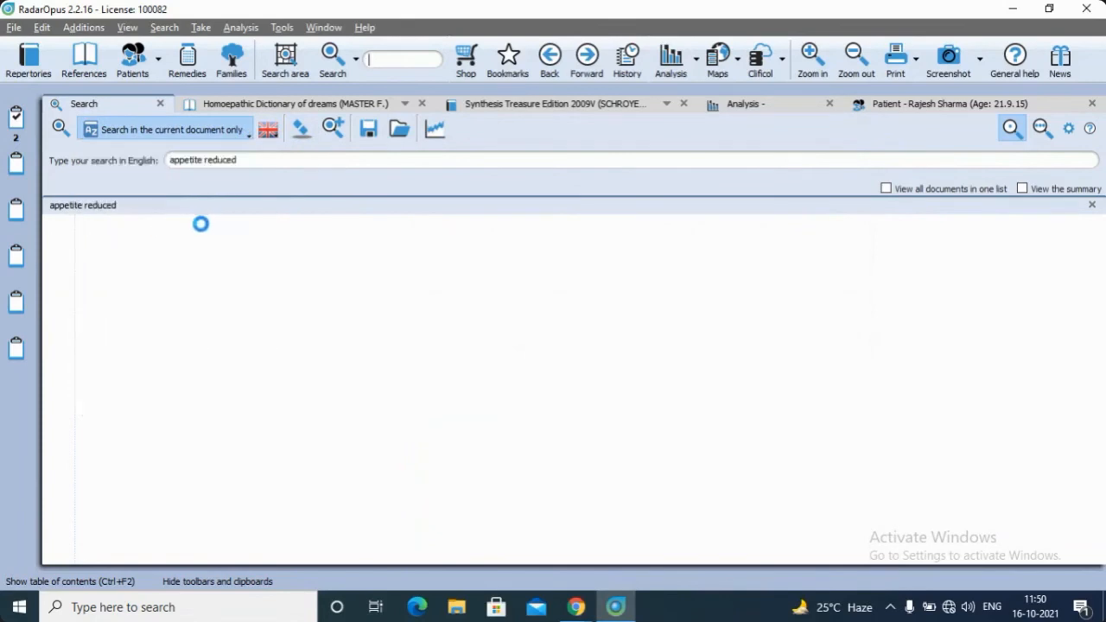
# Search all repertories for "appetite diminished" and add the rubric STOMACH - APPETITE - diminished to clipboard 1
pyautogui.click(248, 162)
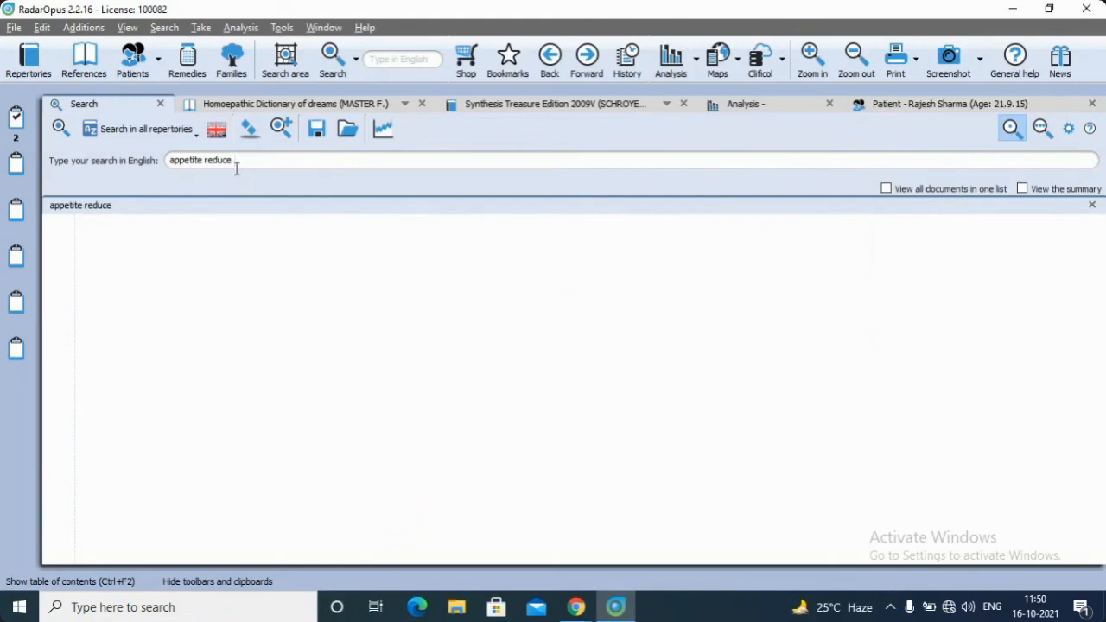
pyautogui.press('BackSpace')
pyautogui.press('BackSpace')
pyautogui.press('BackSpace')
pyautogui.write('d')
pyautogui.click(60, 128)
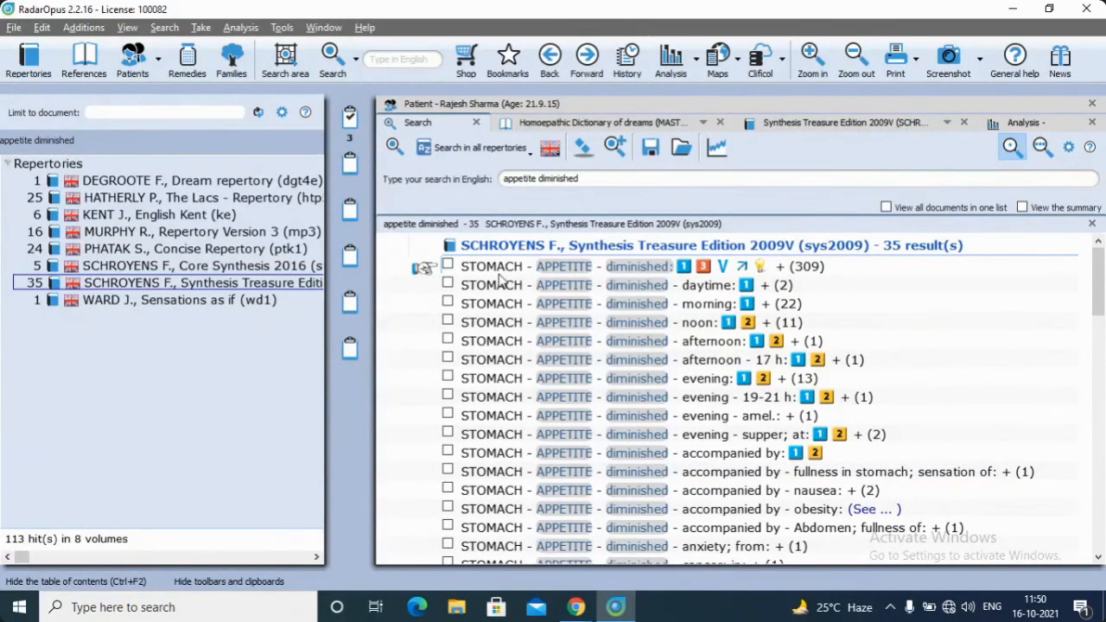
# Check the complaints in consultation 1, toggle the audio of the WebinarJam broadcast in Chrome, and return to RadarOpus
pyautogui.click(516, 103)
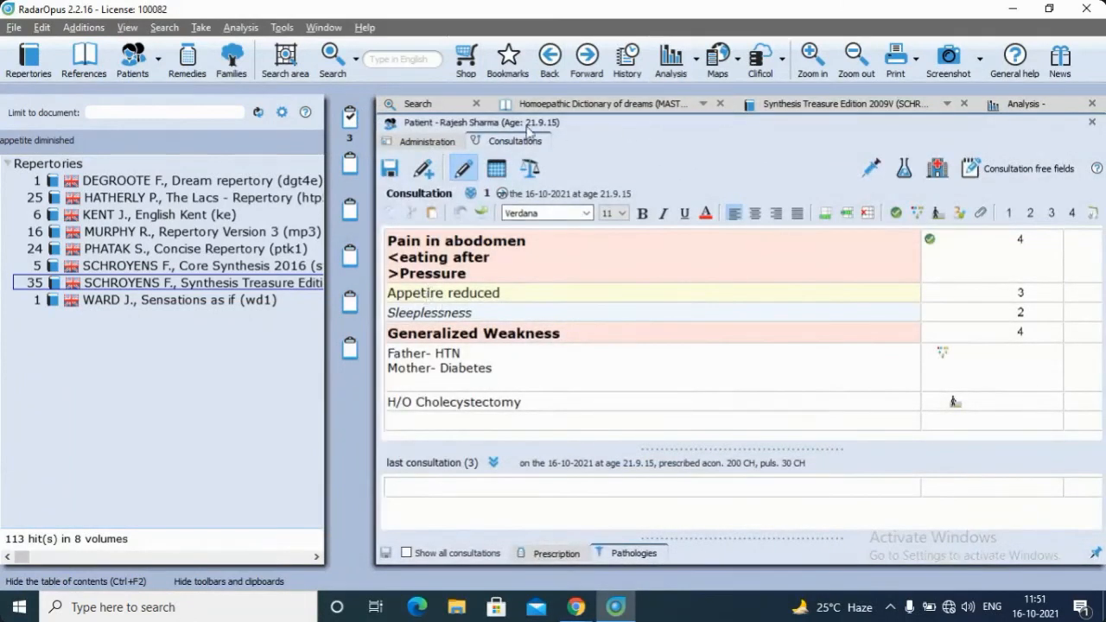
pyautogui.click(392, 62)
pyautogui.moveTo(575, 607)
pyautogui.click(463, 531)
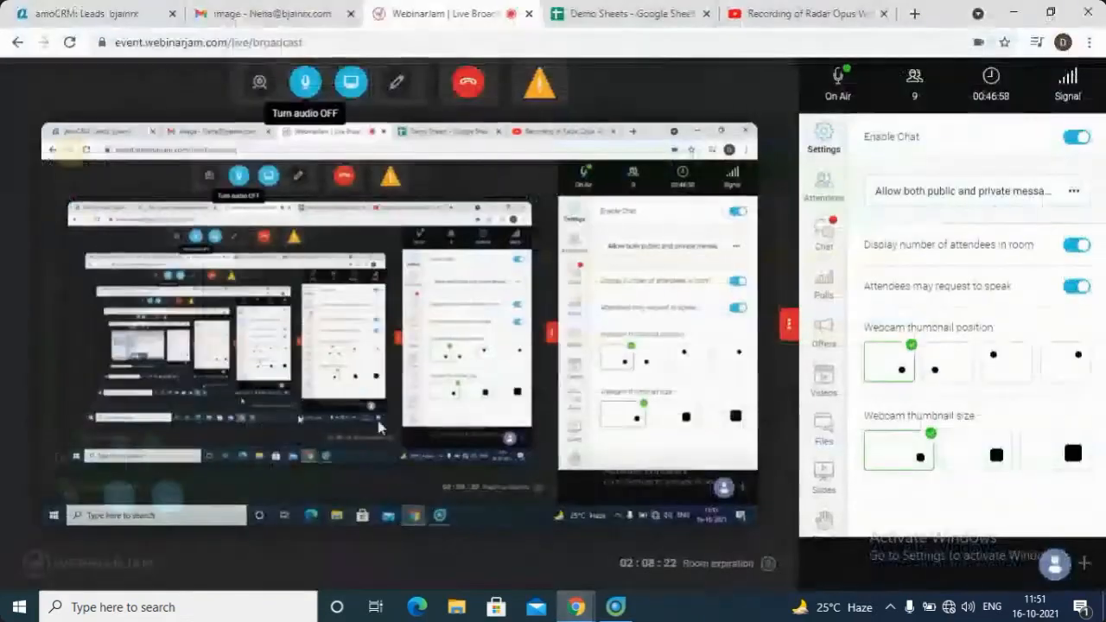
pyautogui.click(313, 89)
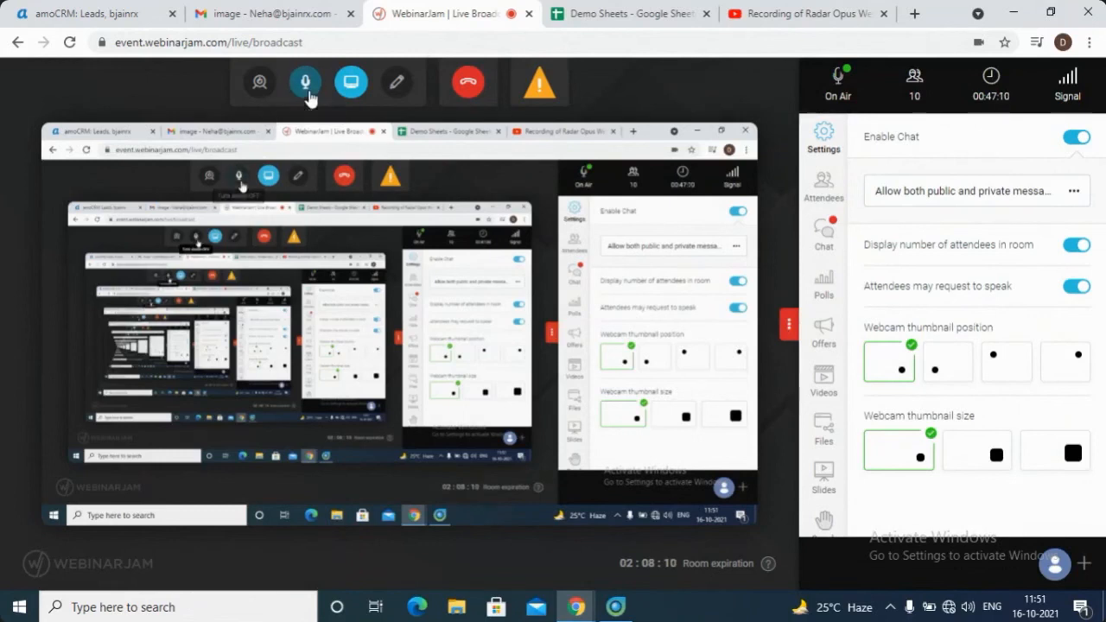
pyautogui.click(619, 608)
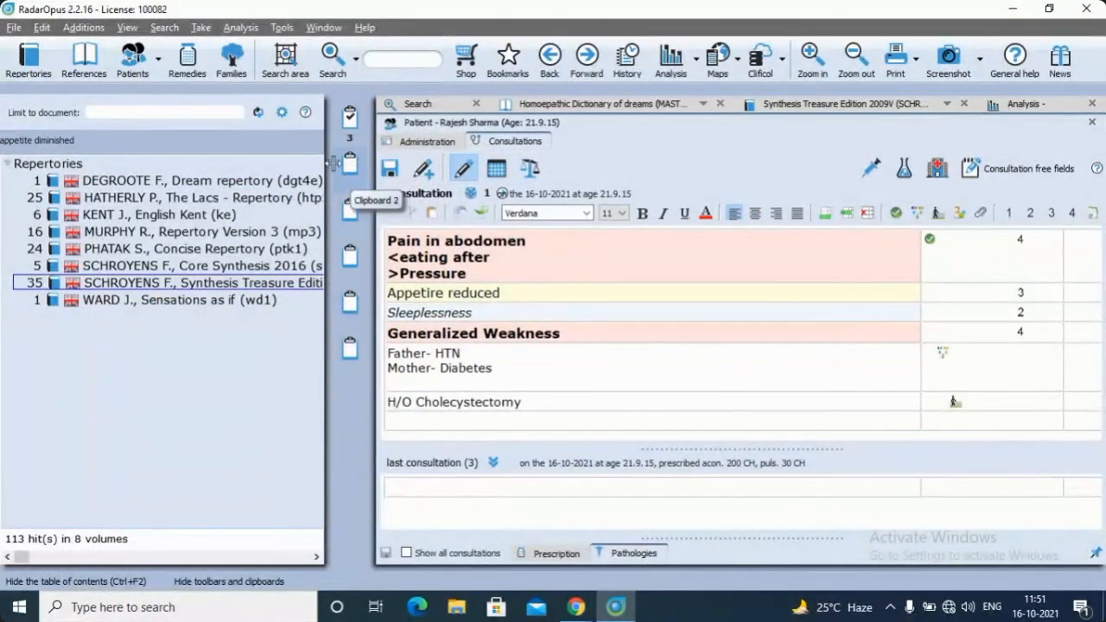
# Open the Sleep chapter of the Synthesis repertory and add the rubric SLEEP - SLEEPLESSNESS to clipboard 1
pyautogui.click(794, 105)
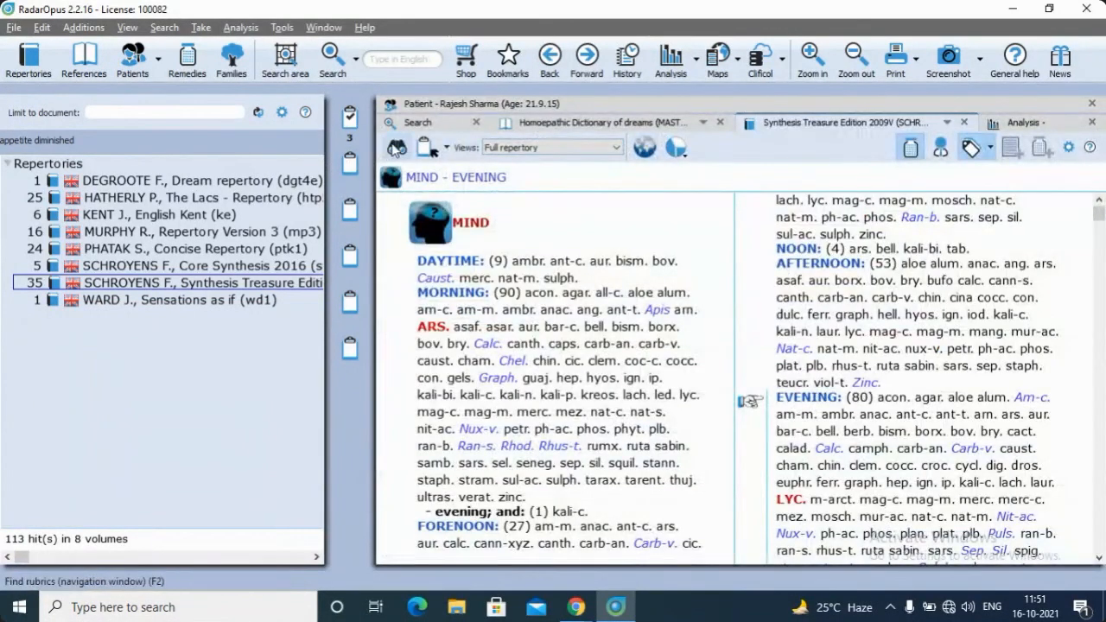
pyautogui.click(395, 149)
pyautogui.write('sle')
pyautogui.press('Return')
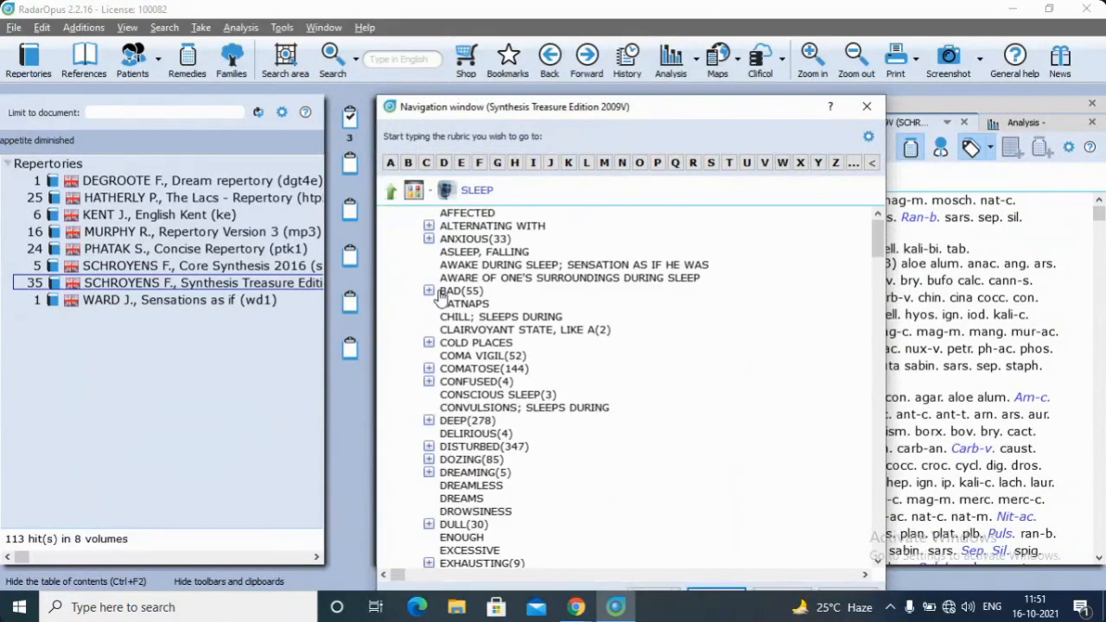
pyautogui.write('slee')
pyautogui.press('Down')
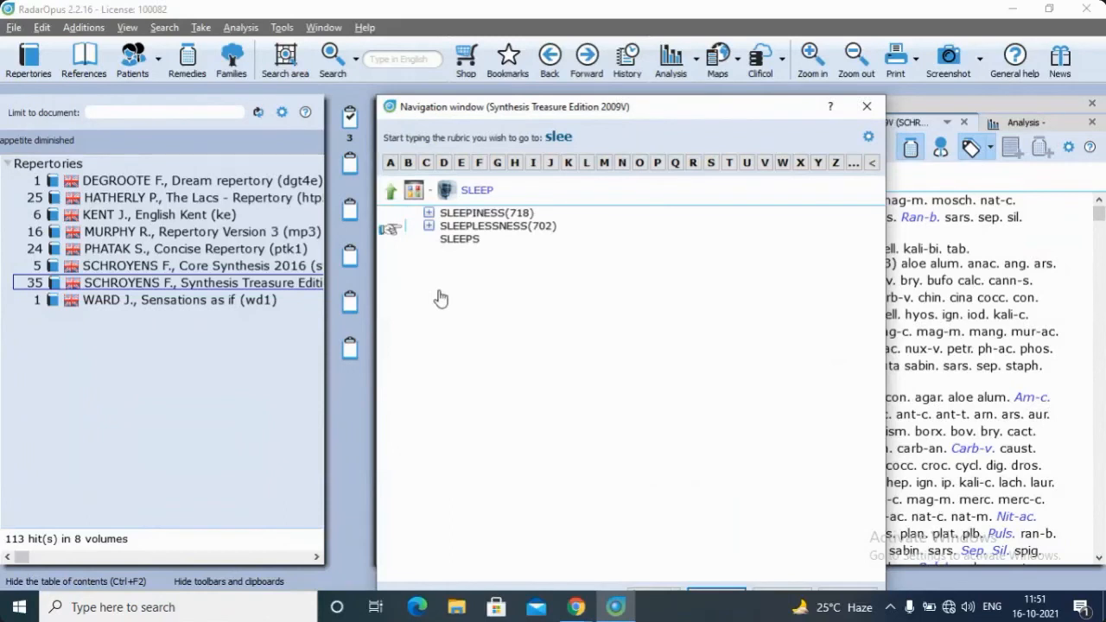
pyautogui.moveTo(456, 226); pyautogui.dragTo(350, 119)
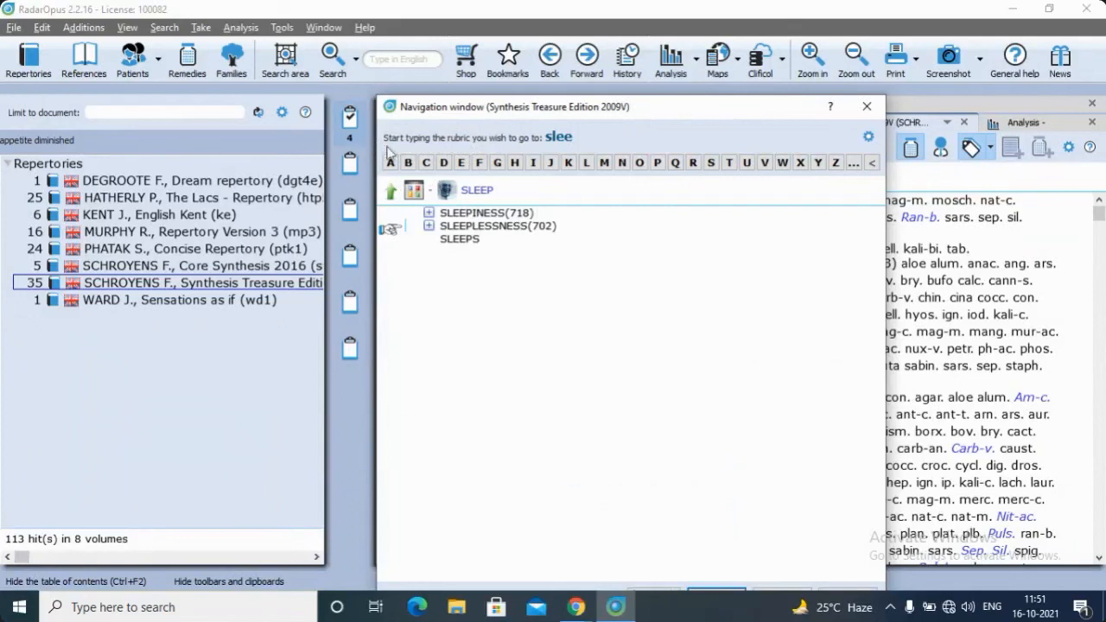
# Close the navigation window and open the analysis of clipboard 1
pyautogui.click(867, 106)
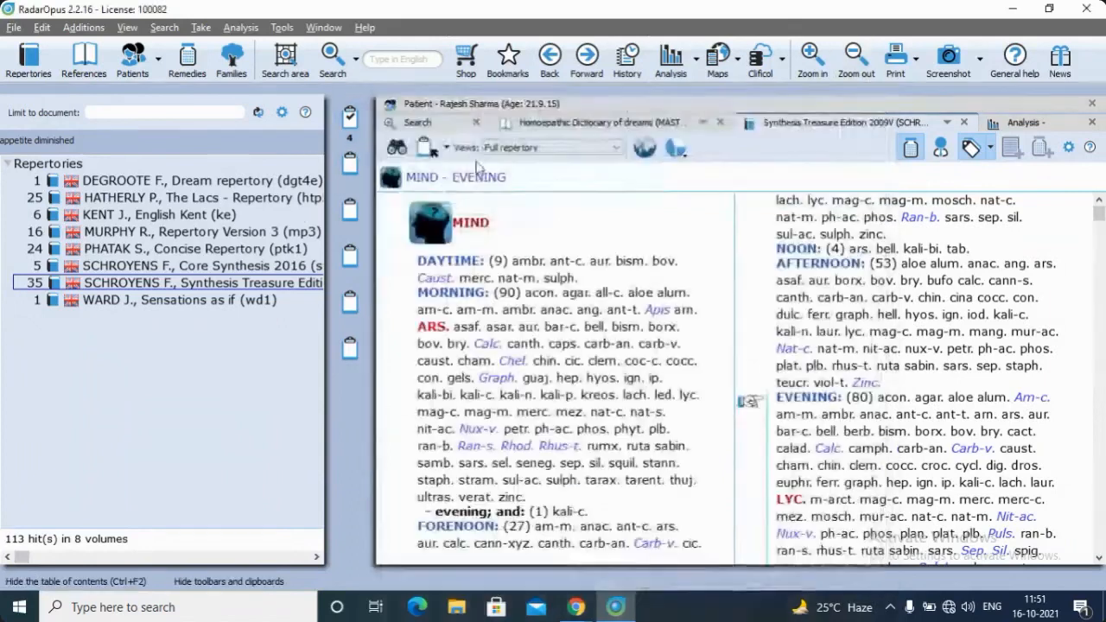
pyautogui.doubleClick(350, 119)
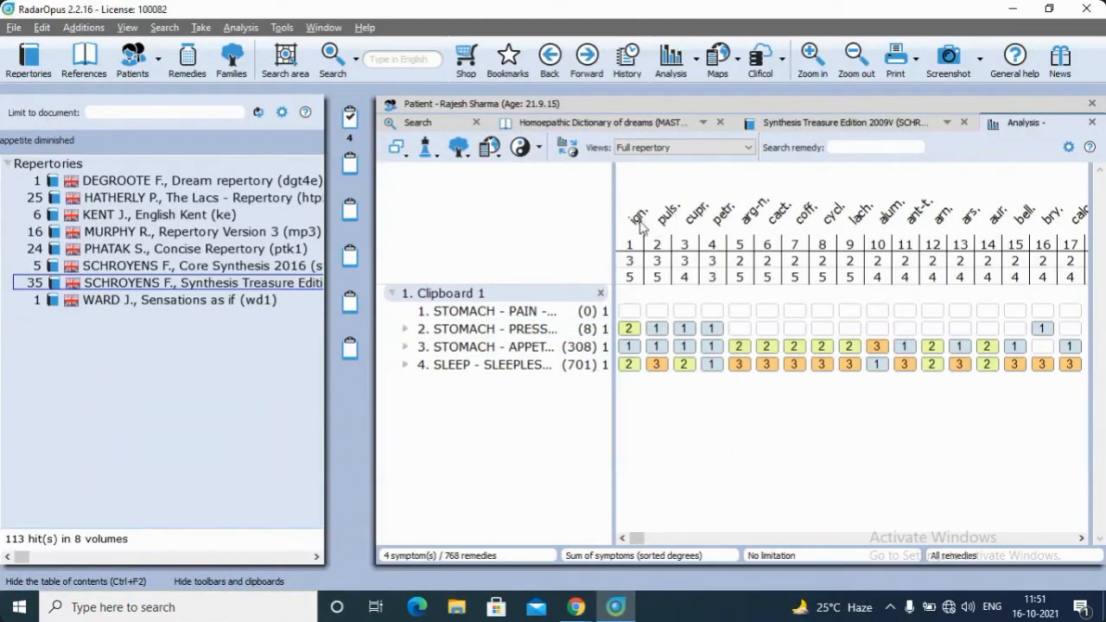
# Try the Small remedies strategy on the analysis and switch back to Sum of symptoms (sorted degrees)
pyautogui.click(437, 154)
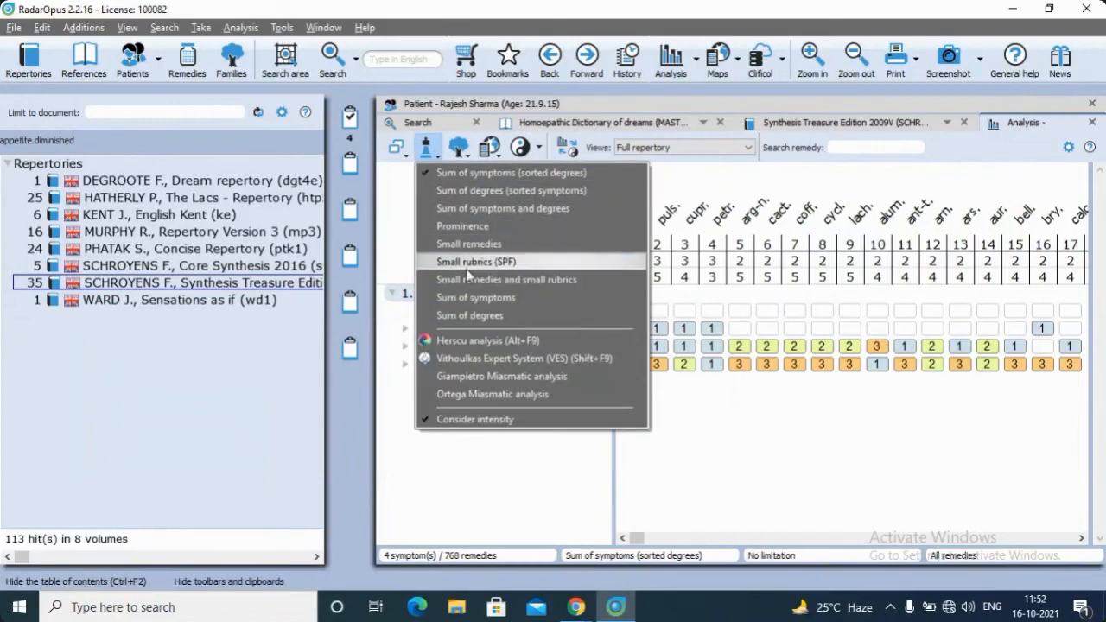
pyautogui.click(469, 245)
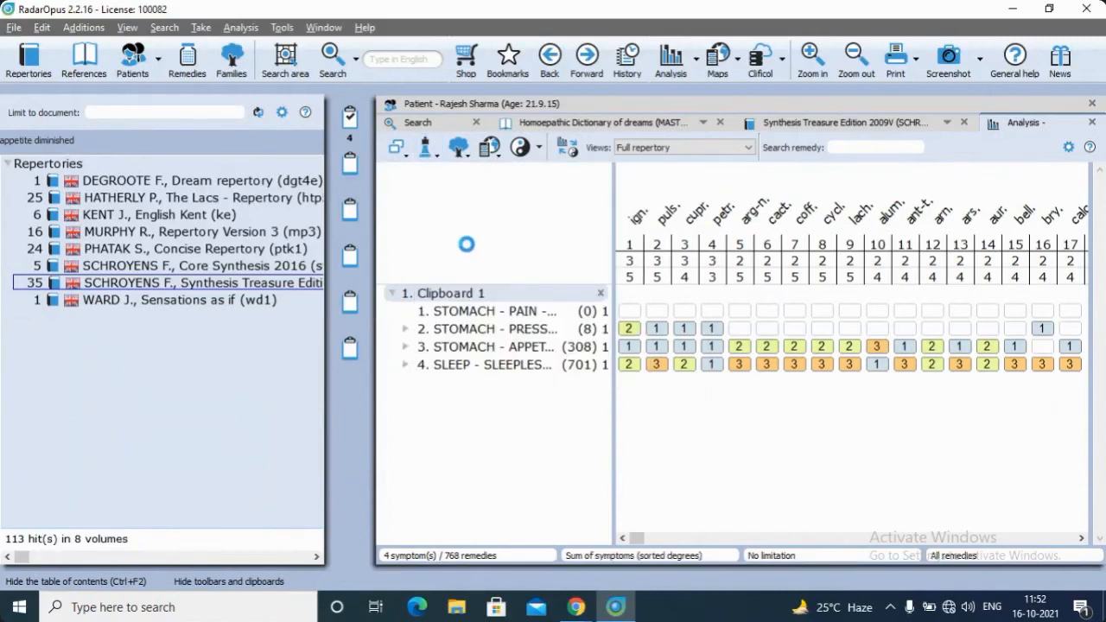
pyautogui.click(461, 147)
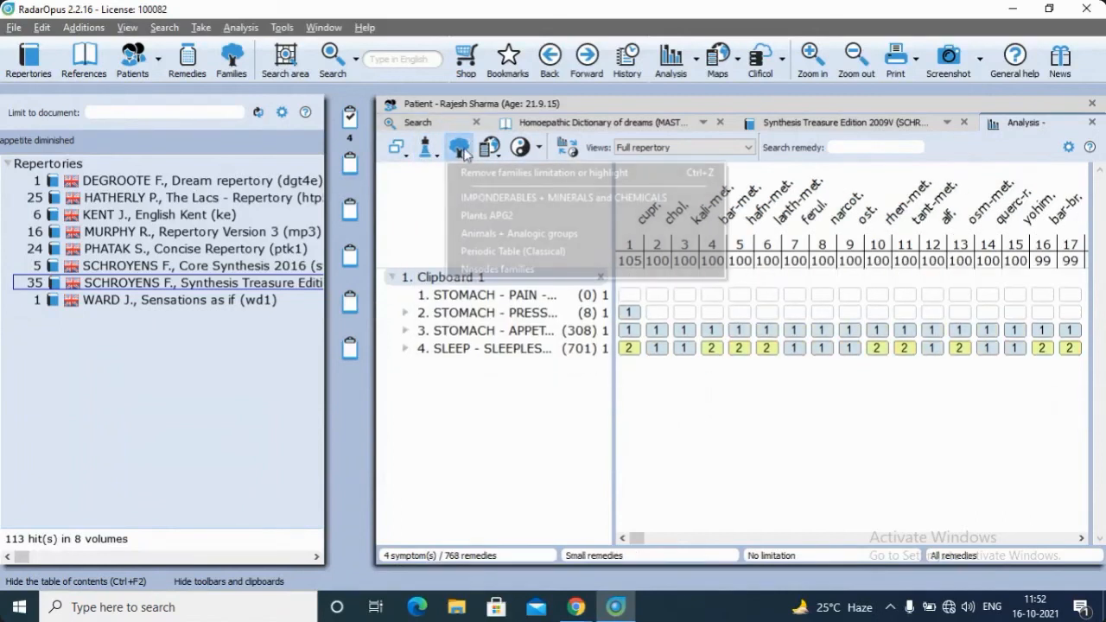
pyautogui.click(484, 172)
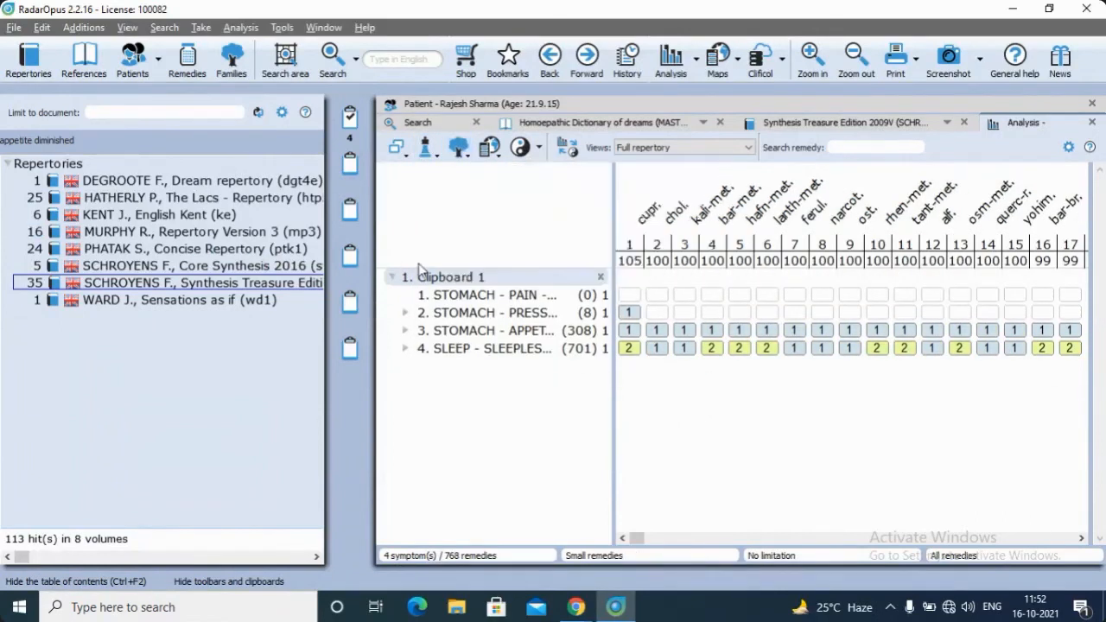
pyautogui.click(458, 148)
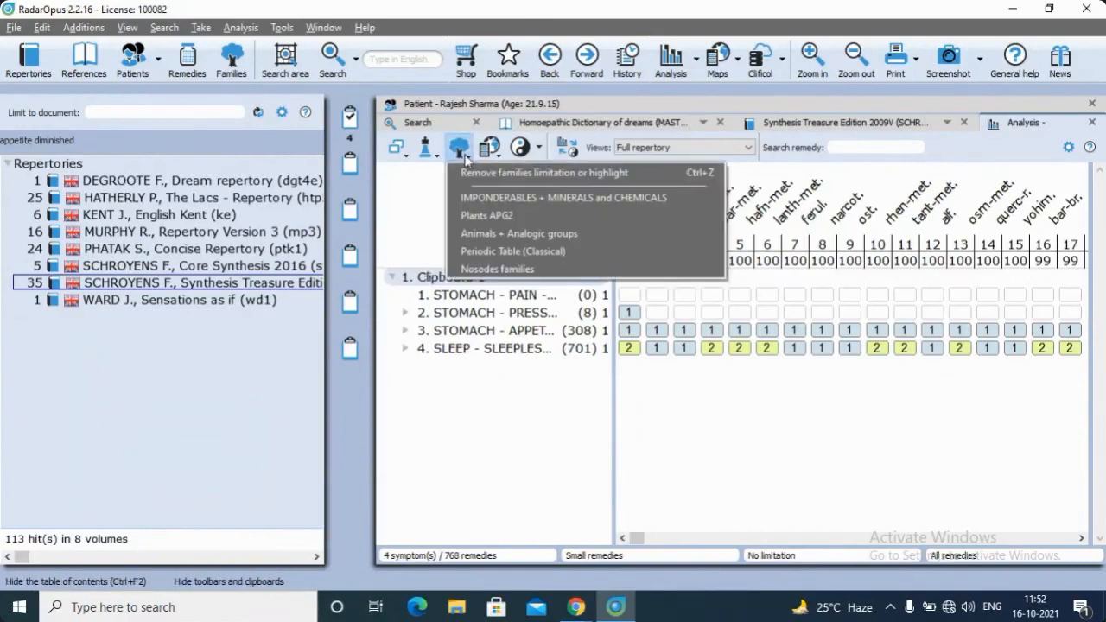
pyautogui.click(428, 149)
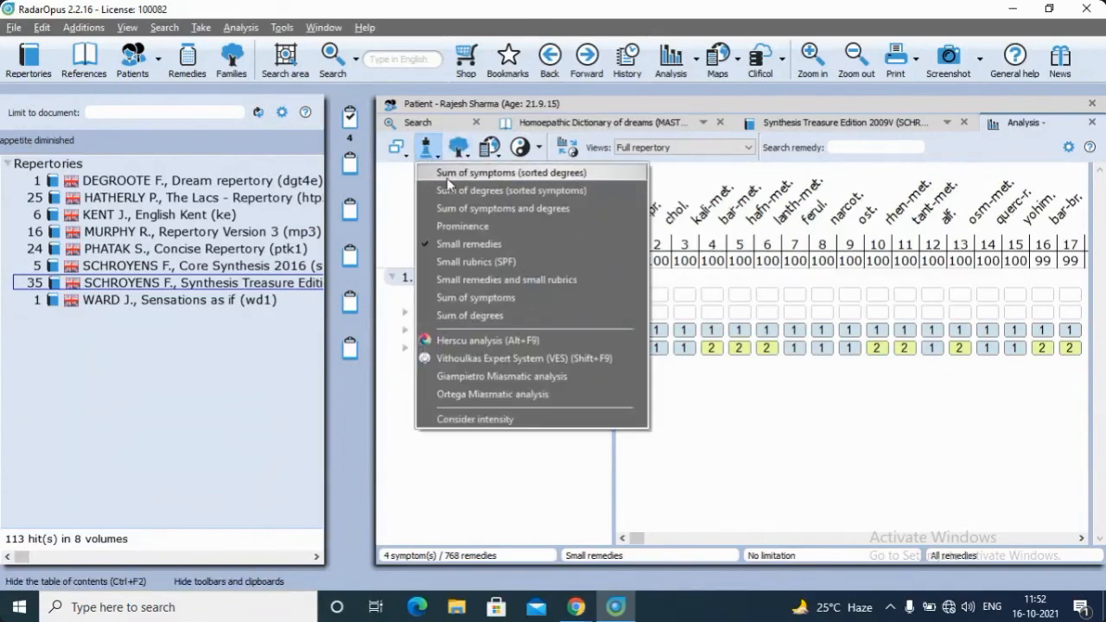
pyautogui.click(448, 178)
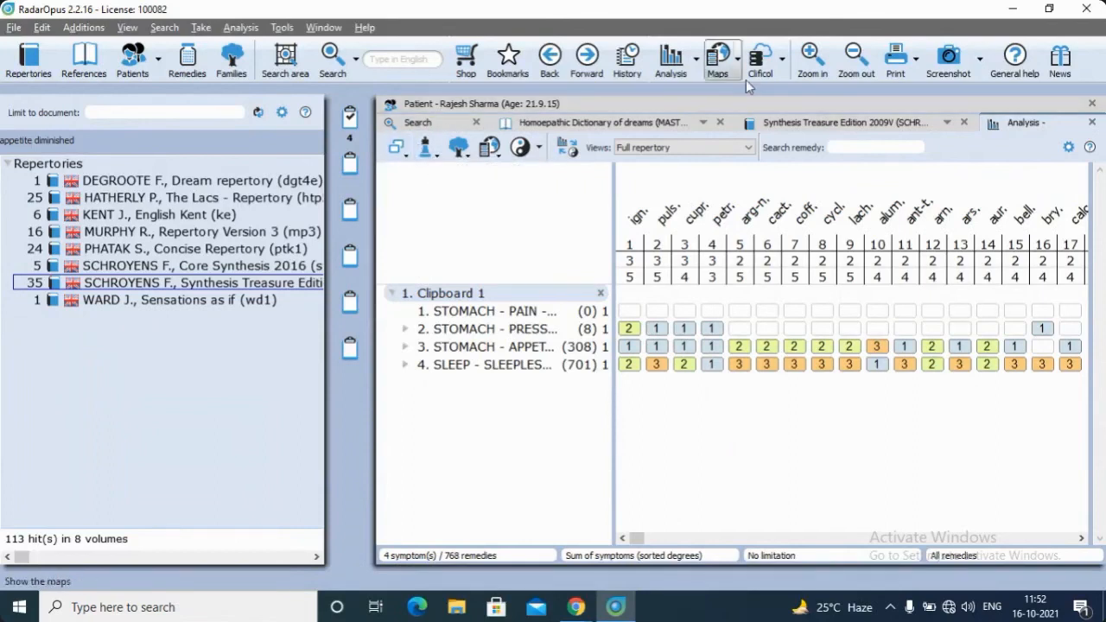
# Start saving the current analysis to an existing patient and select the current patient in the patient list
pyautogui.click(696, 63)
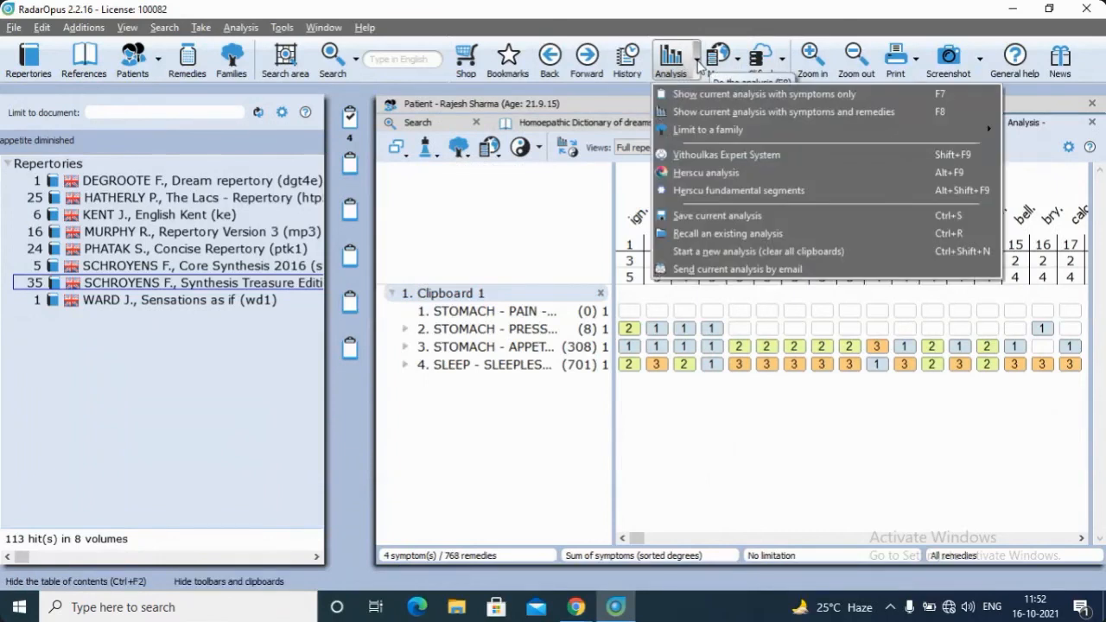
pyautogui.click(681, 216)
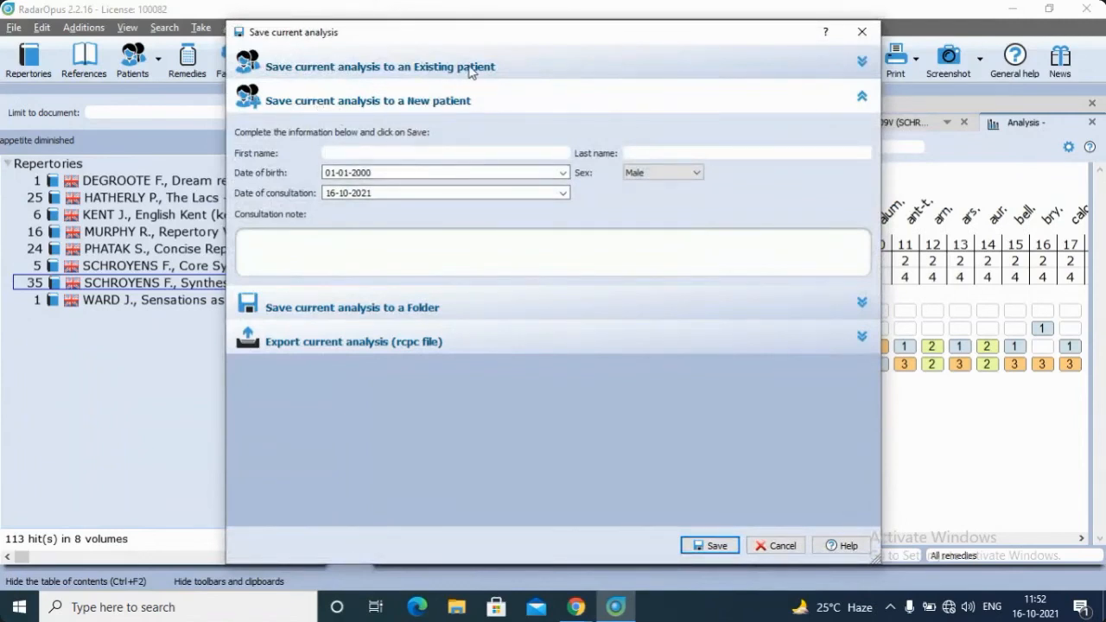
pyautogui.click(332, 68)
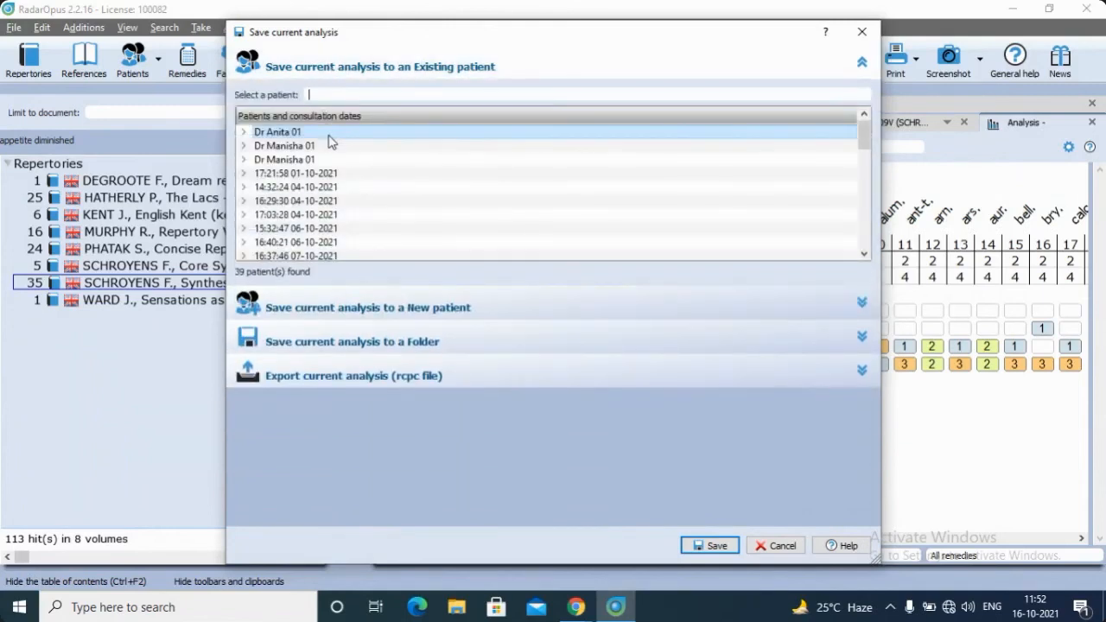
pyautogui.scroll(-6, 331, 142)
pyautogui.scroll(5, 331, 144)
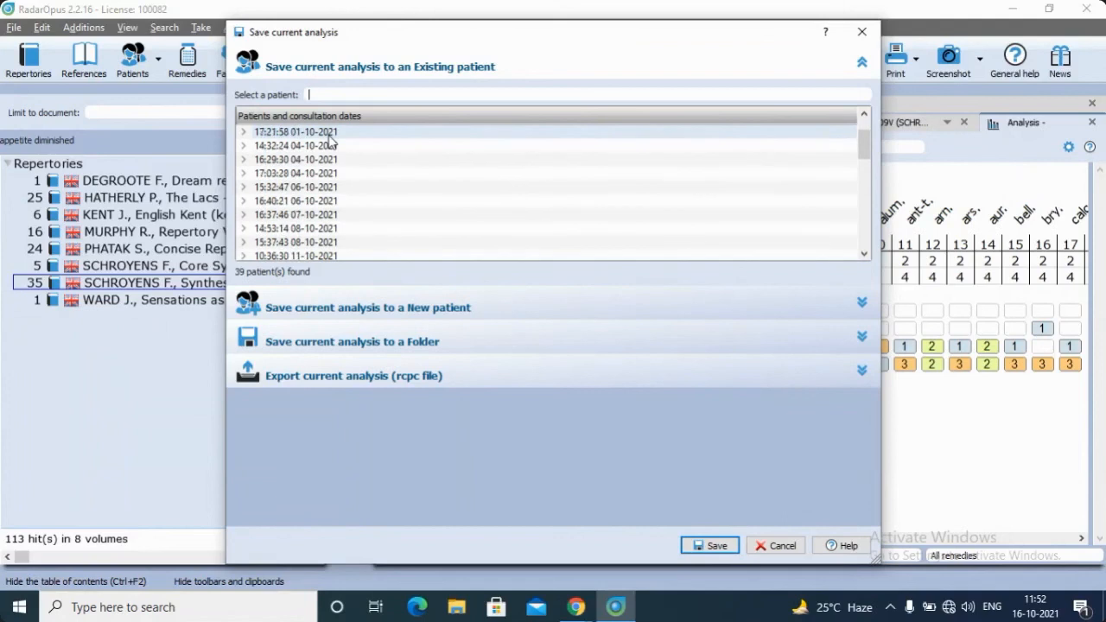
pyautogui.scroll(1, 331, 142)
pyautogui.write('ra')
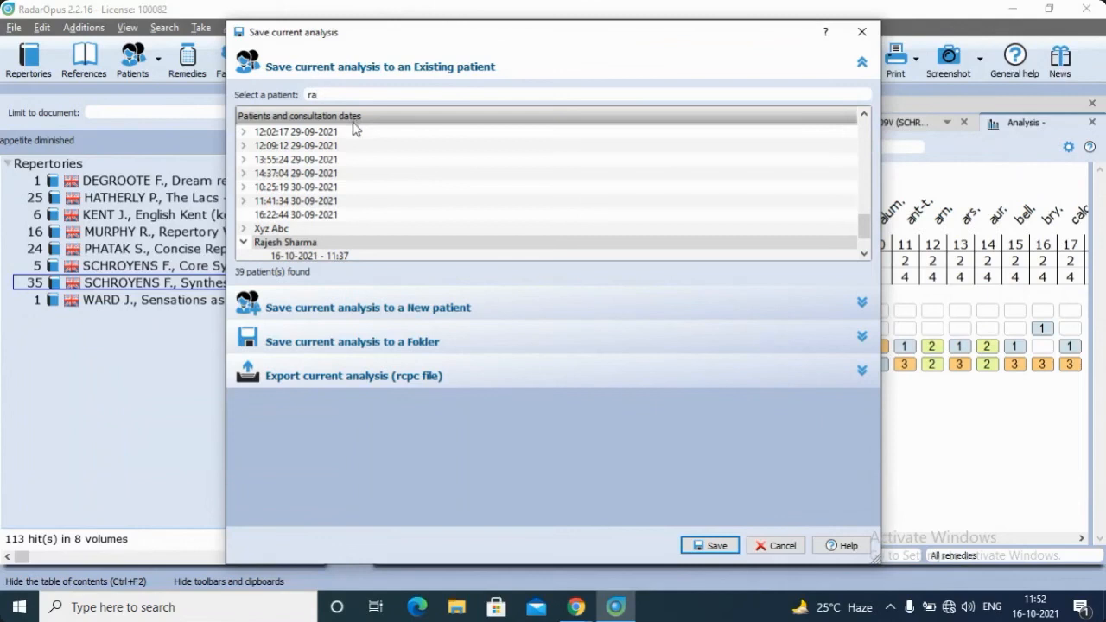
pyautogui.click(347, 247)
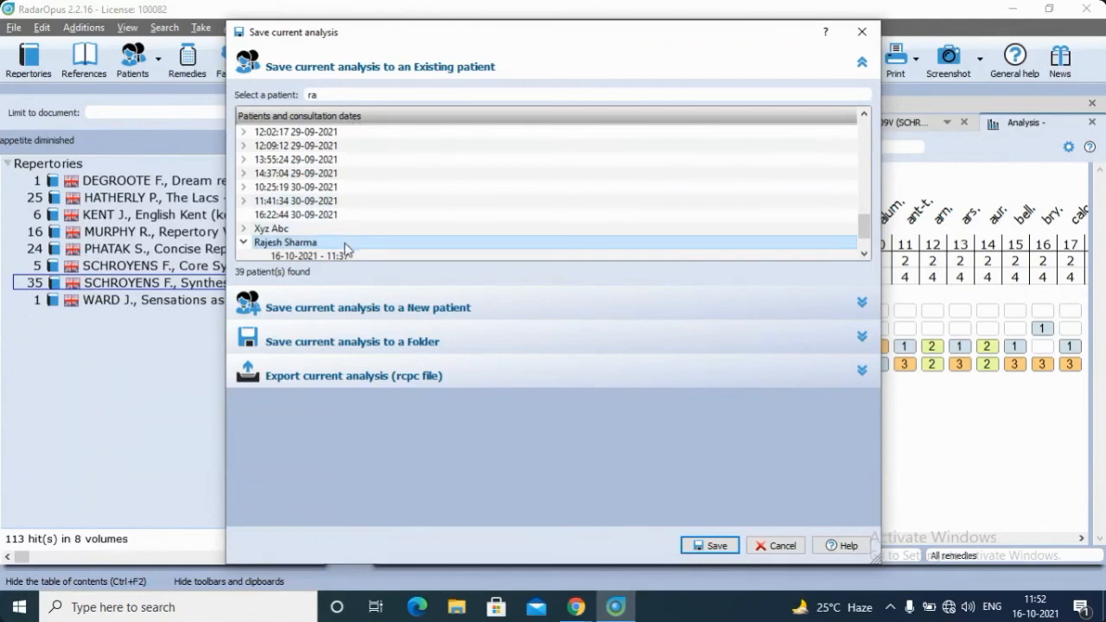
# Save the analysis to the selected patient, accepting the automatic creation of a new consultation
pyautogui.click(713, 551)
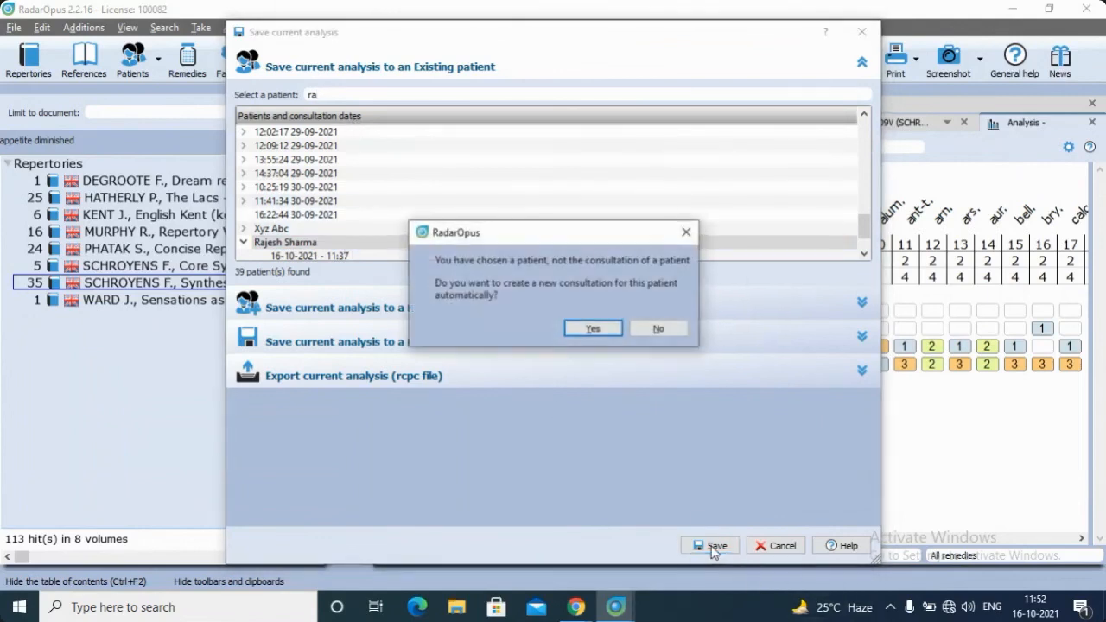
pyautogui.click(593, 328)
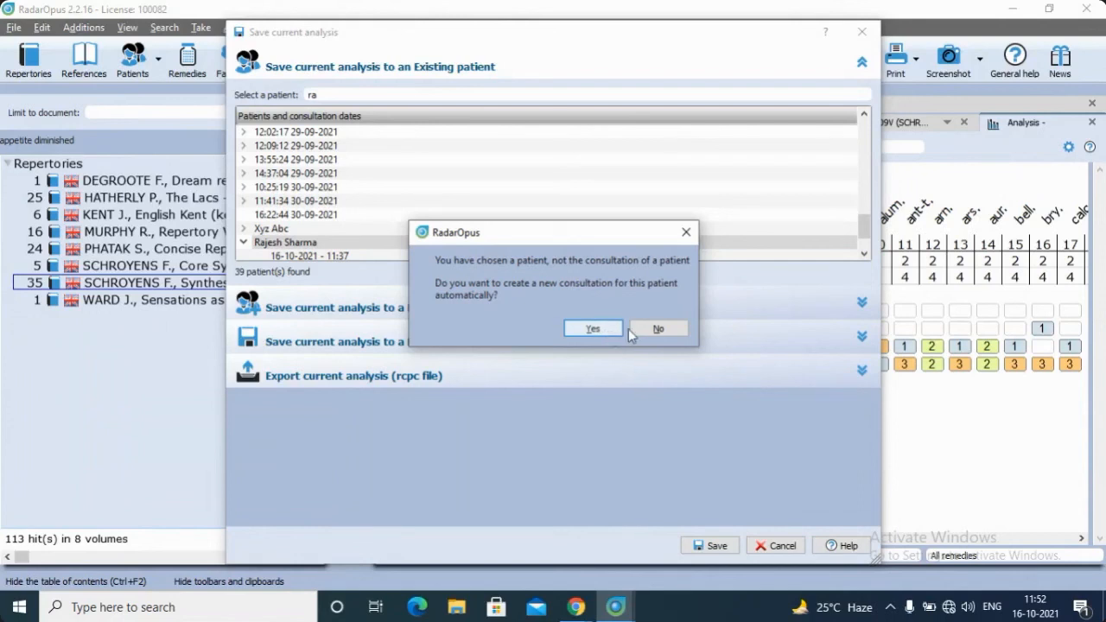
pyautogui.click(650, 330)
pyautogui.click(710, 546)
pyautogui.click(595, 330)
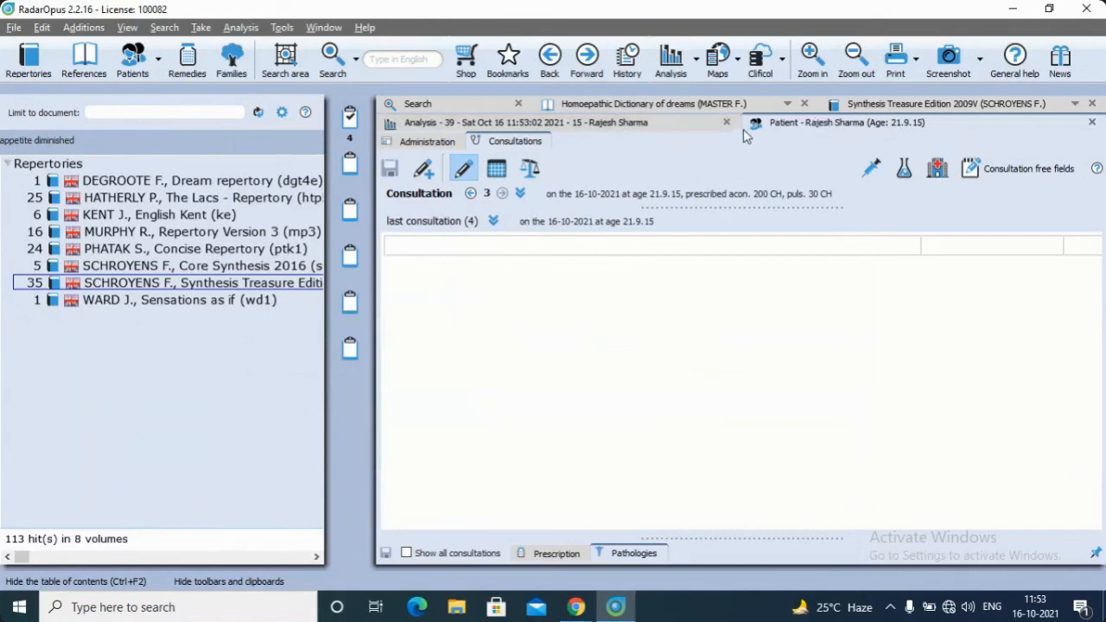
# Review the complaints in the patient's consultation 1 and return to the analysis of clipboard 1
pyautogui.click(471, 195)
pyautogui.click(470, 194)
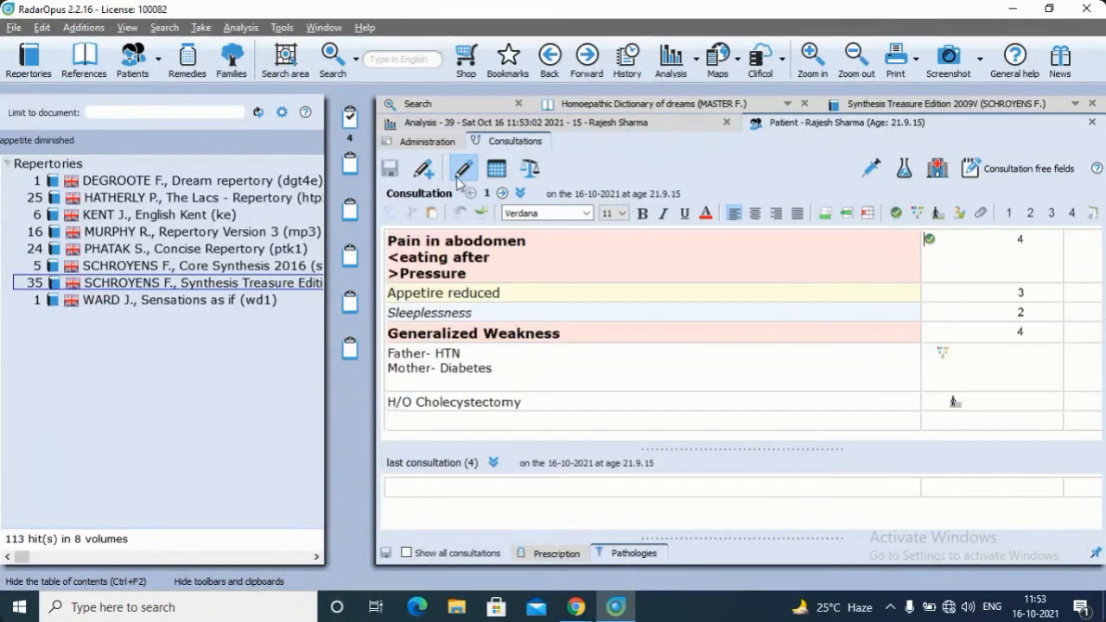
pyautogui.click(351, 128)
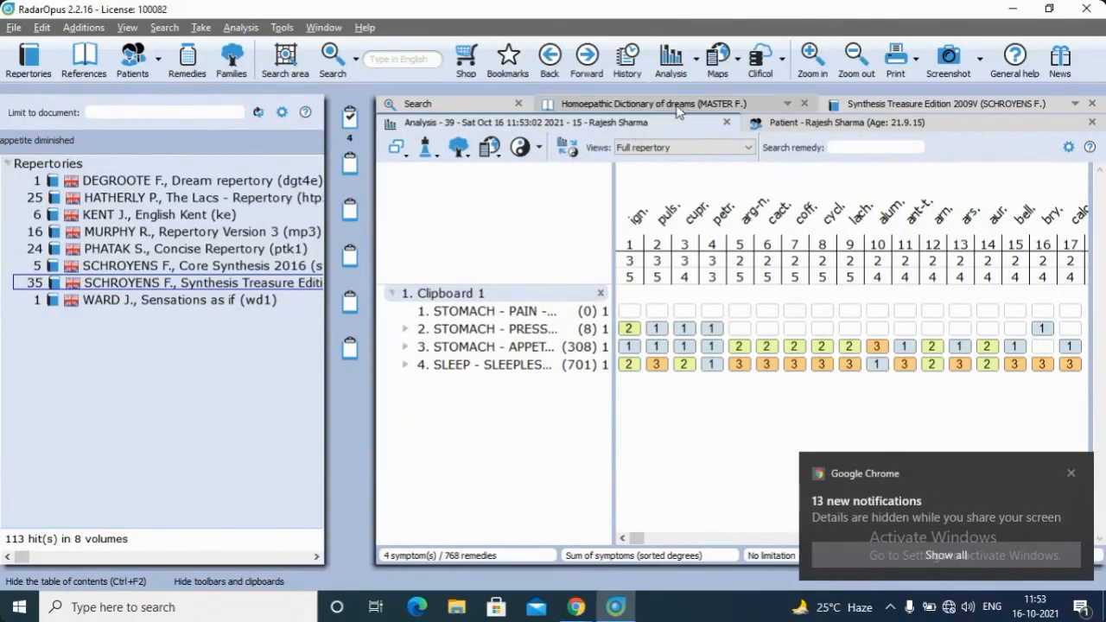
# Recall the saved analysis of the second patient in the list of existing patients
pyautogui.click(697, 65)
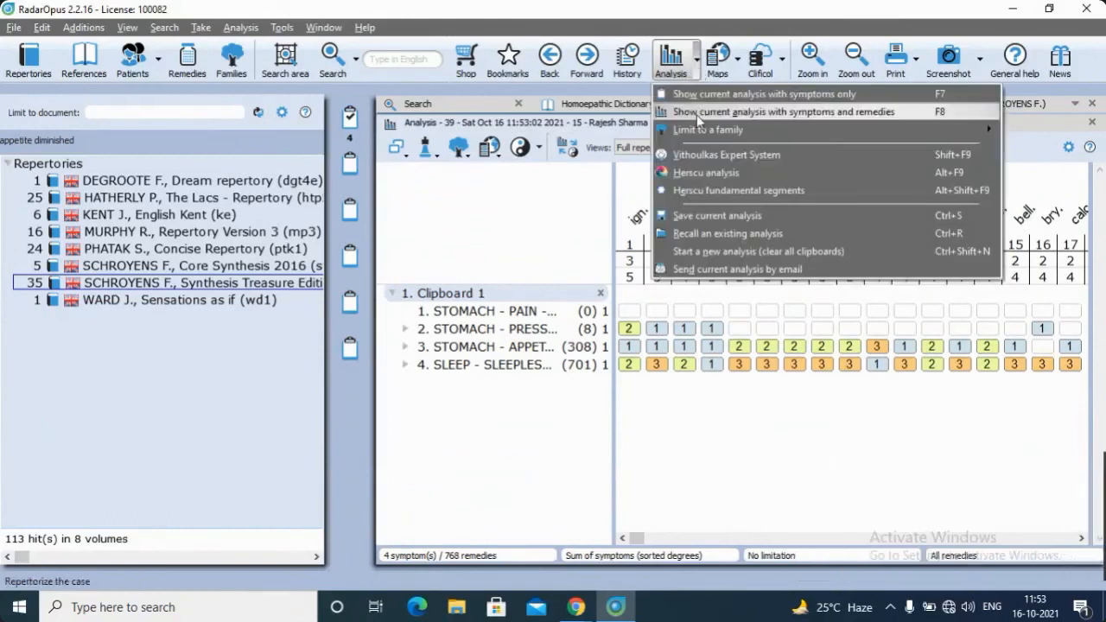
pyautogui.click(697, 233)
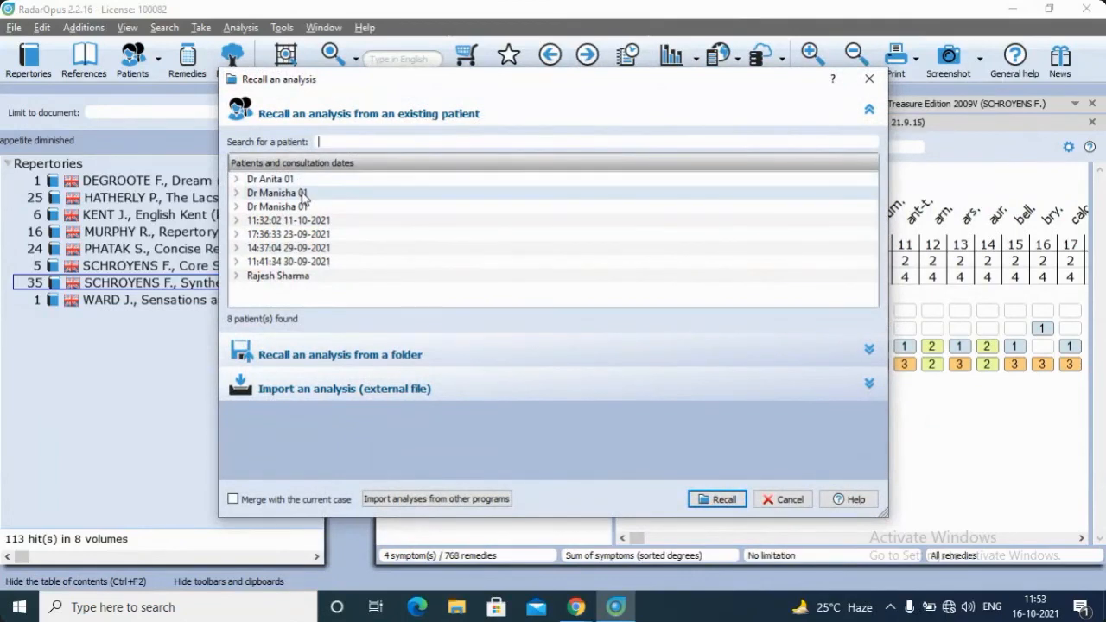
pyautogui.click(302, 195)
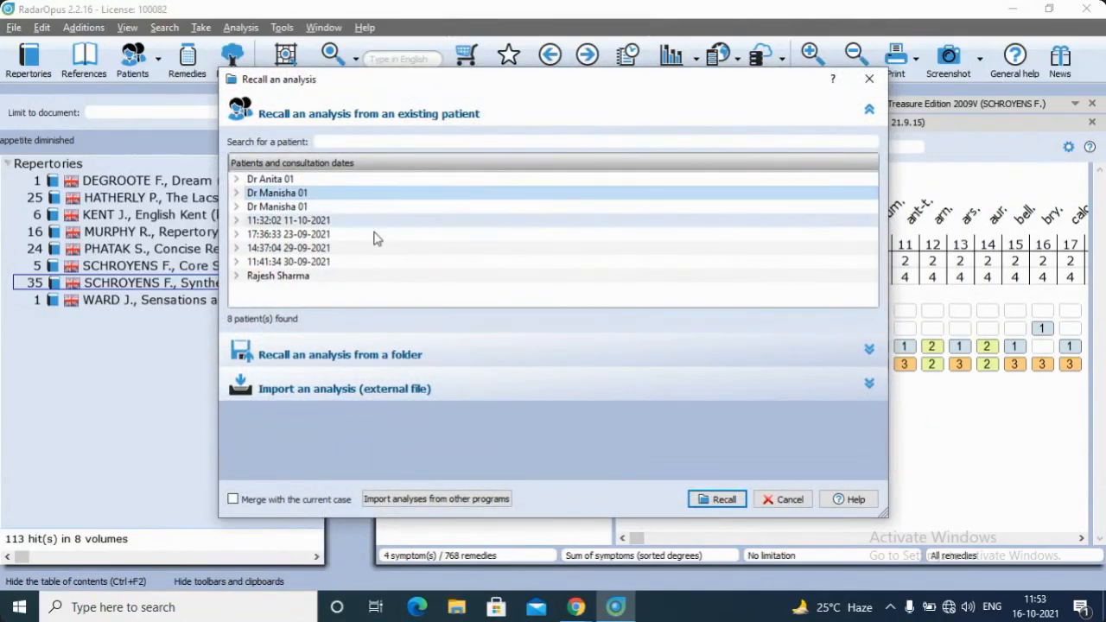
pyautogui.click(717, 500)
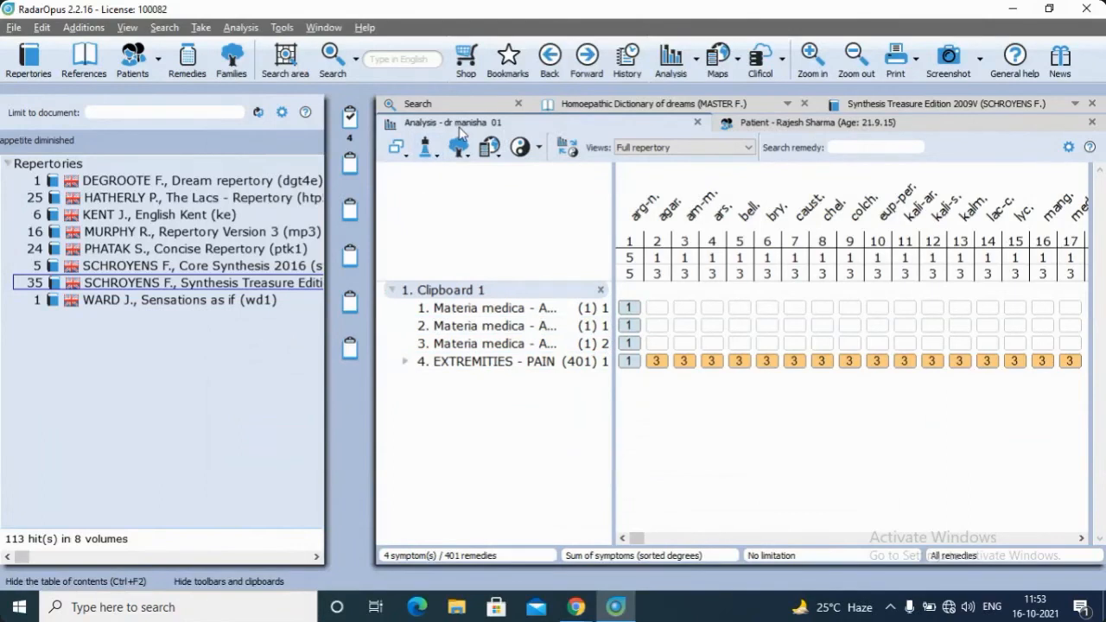
# Compare the recalled analysis with the complaints in the open patient's consultation 1
pyautogui.click(782, 128)
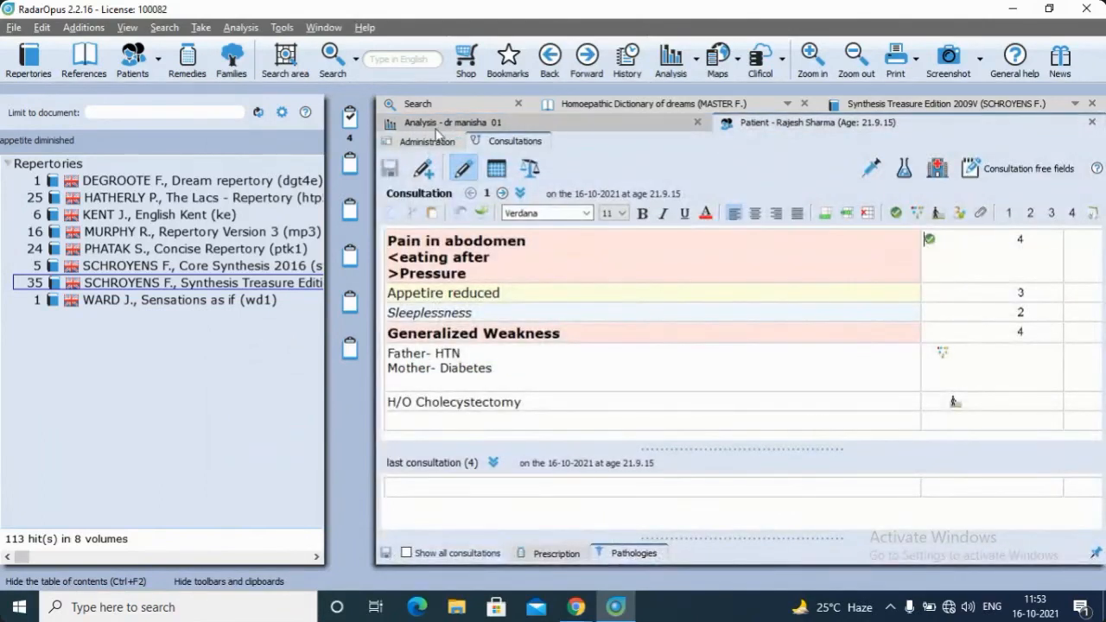
pyautogui.click(351, 115)
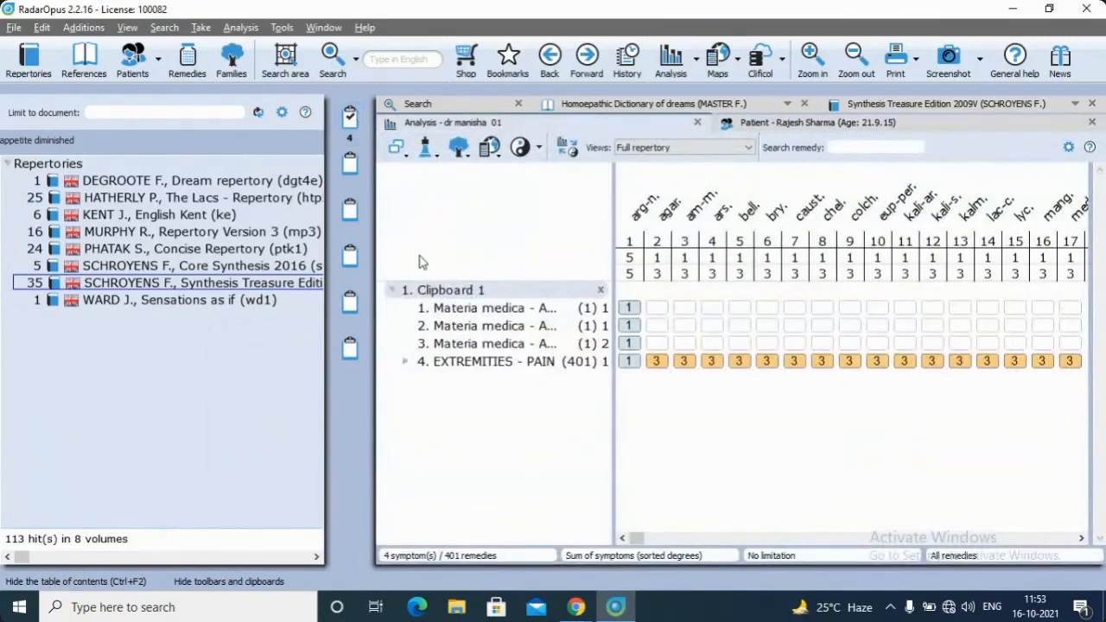
pyautogui.click(799, 126)
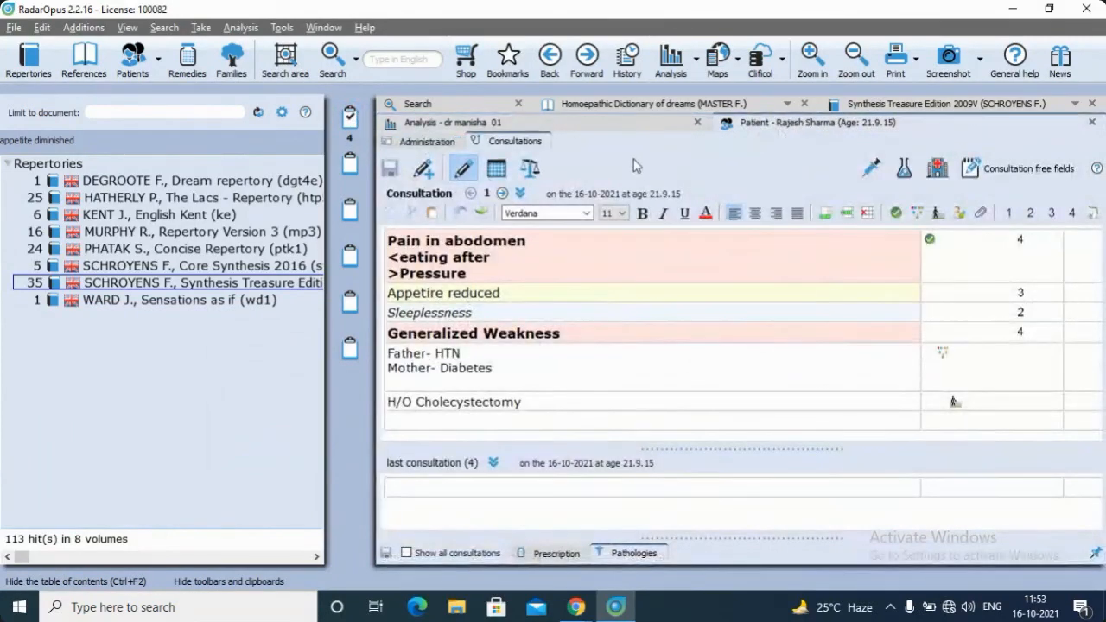
# Recall the saved analysis of the patient whose record is open, the last one in the list of existing patients
pyautogui.click(697, 61)
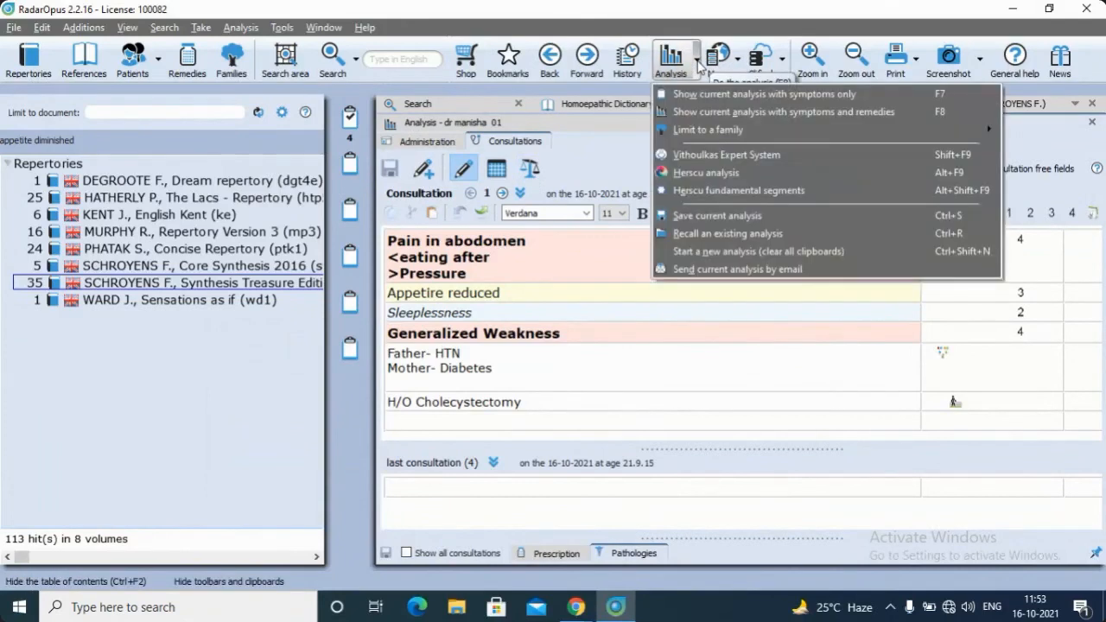
pyautogui.click(707, 233)
pyautogui.click(319, 276)
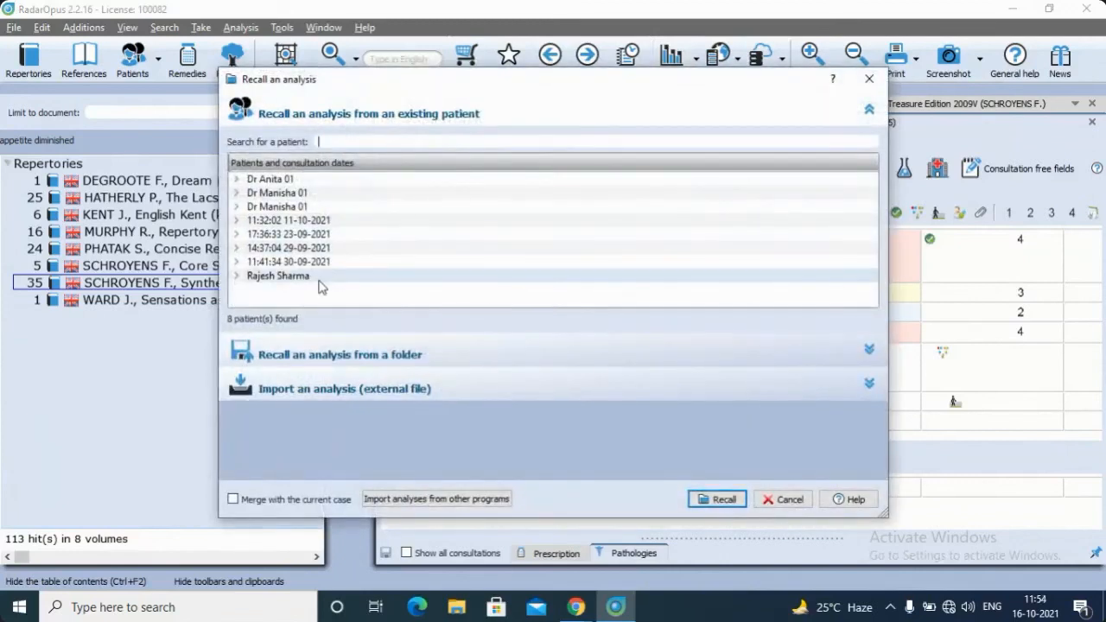
pyautogui.click(724, 498)
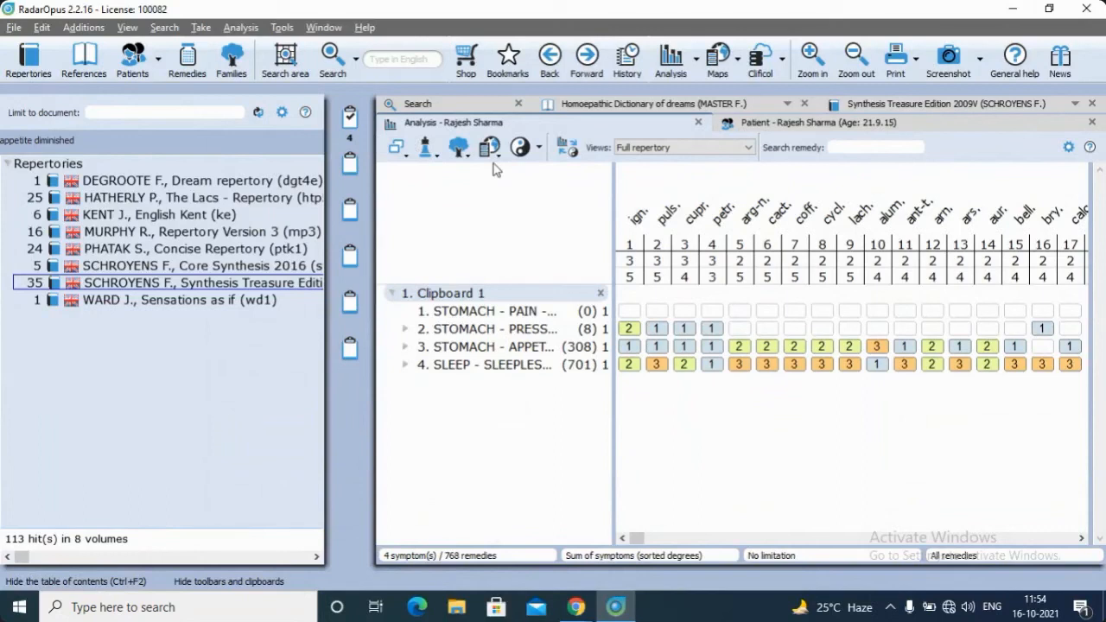
# Create a new patient as a veterinary case, going to the administrative window first
pyautogui.click(160, 67)
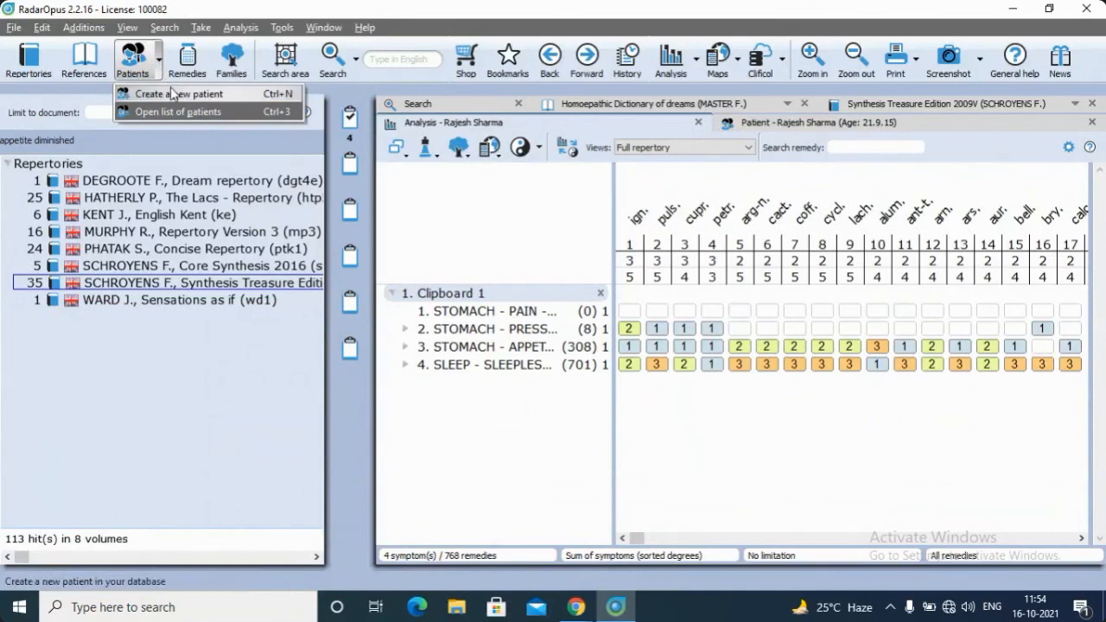
pyautogui.click(173, 94)
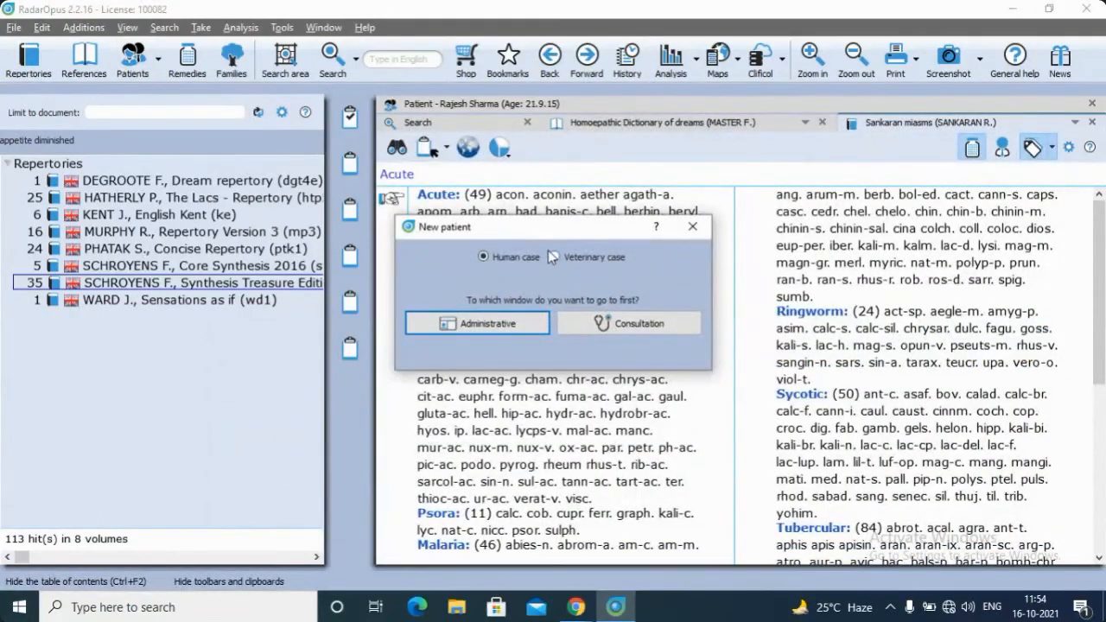
pyautogui.click(555, 257)
pyautogui.click(488, 323)
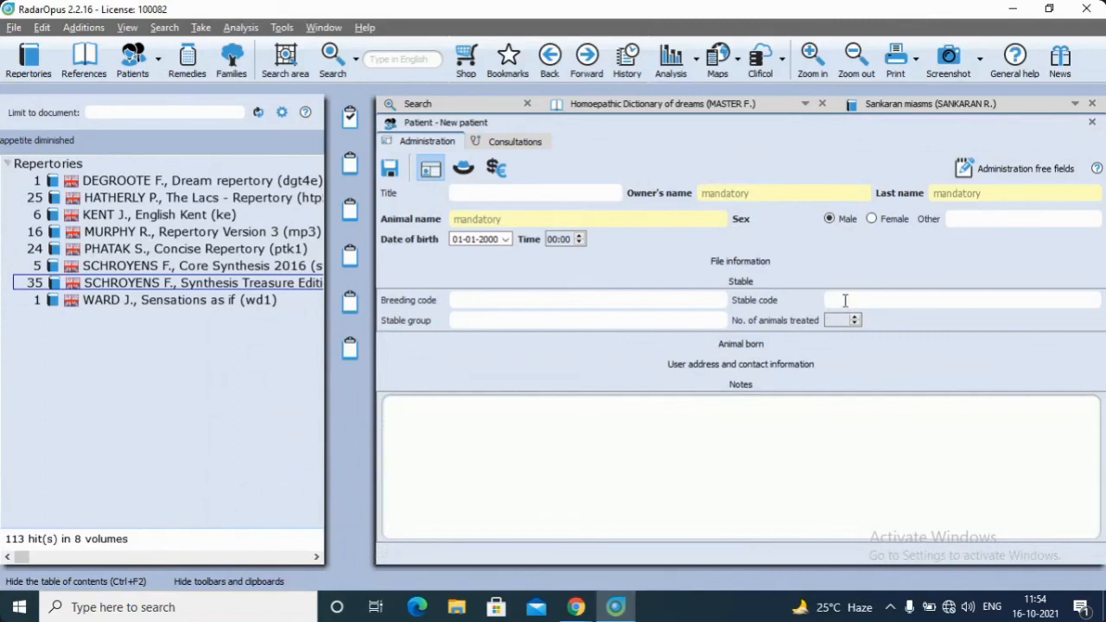
# Examine the Animal born and contact information sections of the veterinary record, as well as its consultation page
pyautogui.click(736, 345)
pyautogui.click(680, 345)
pyautogui.click(683, 364)
pyautogui.click(684, 364)
pyautogui.click(723, 346)
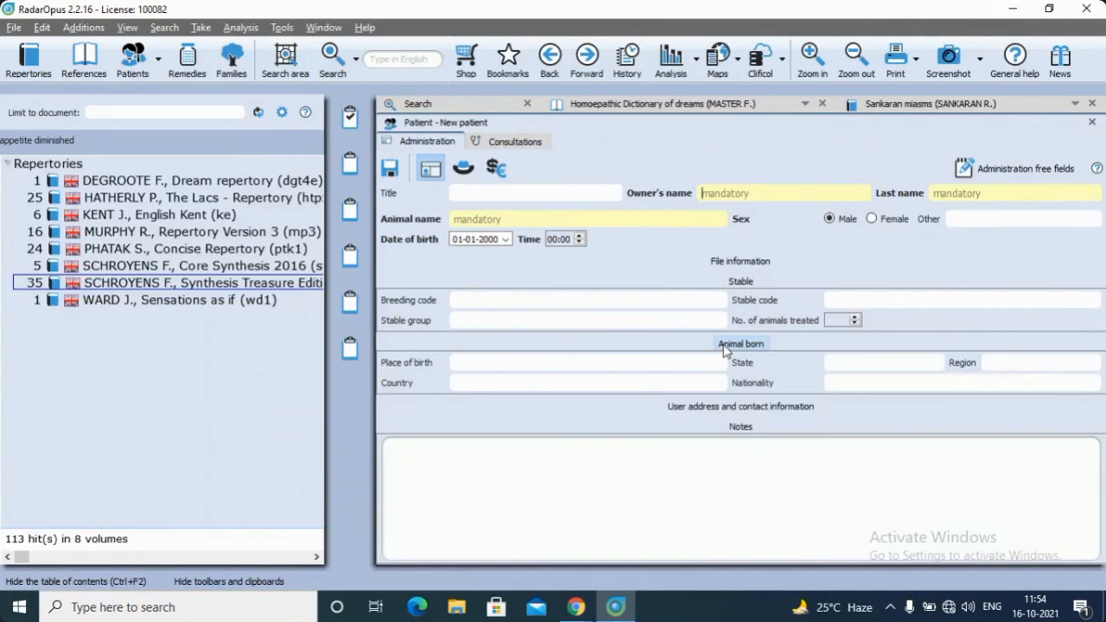
pyautogui.click(724, 346)
pyautogui.click(731, 364)
pyautogui.click(732, 364)
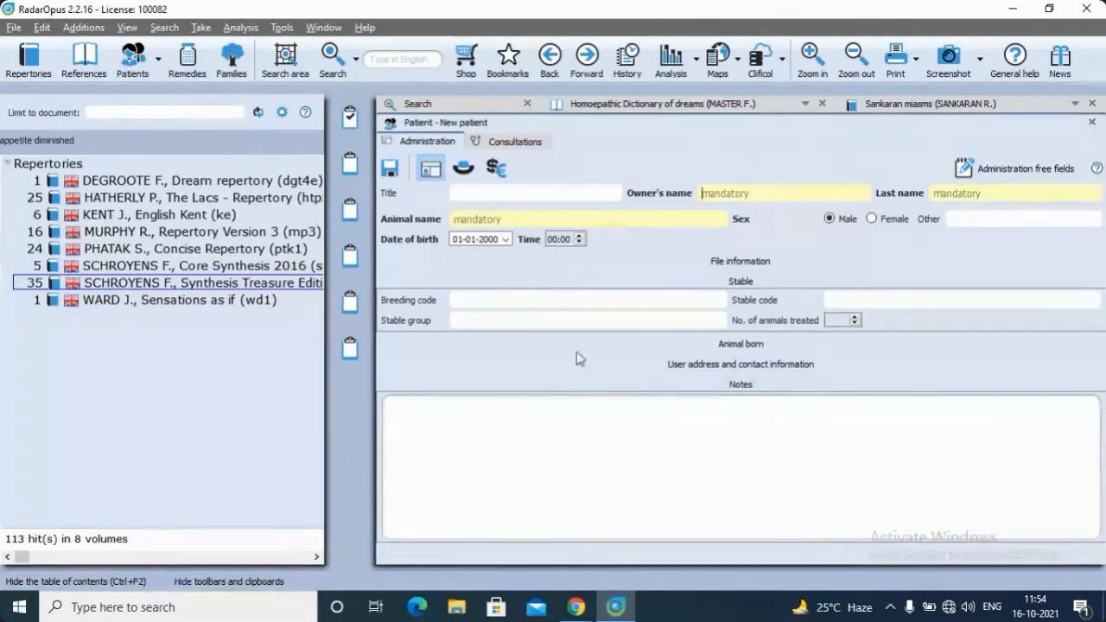
pyautogui.click(515, 141)
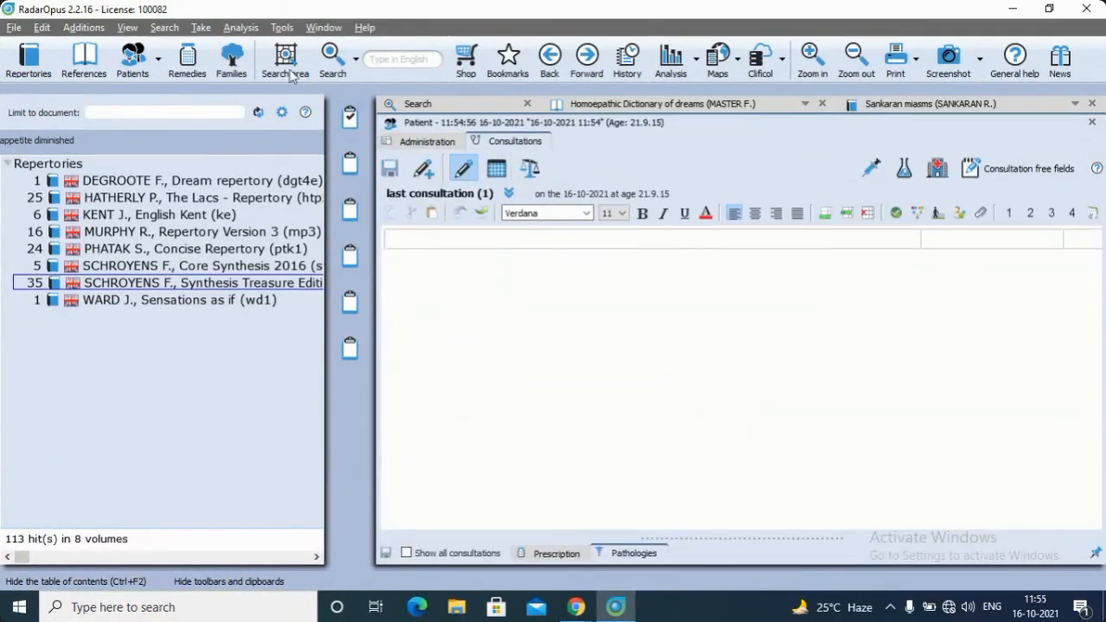
pyautogui.click(445, 144)
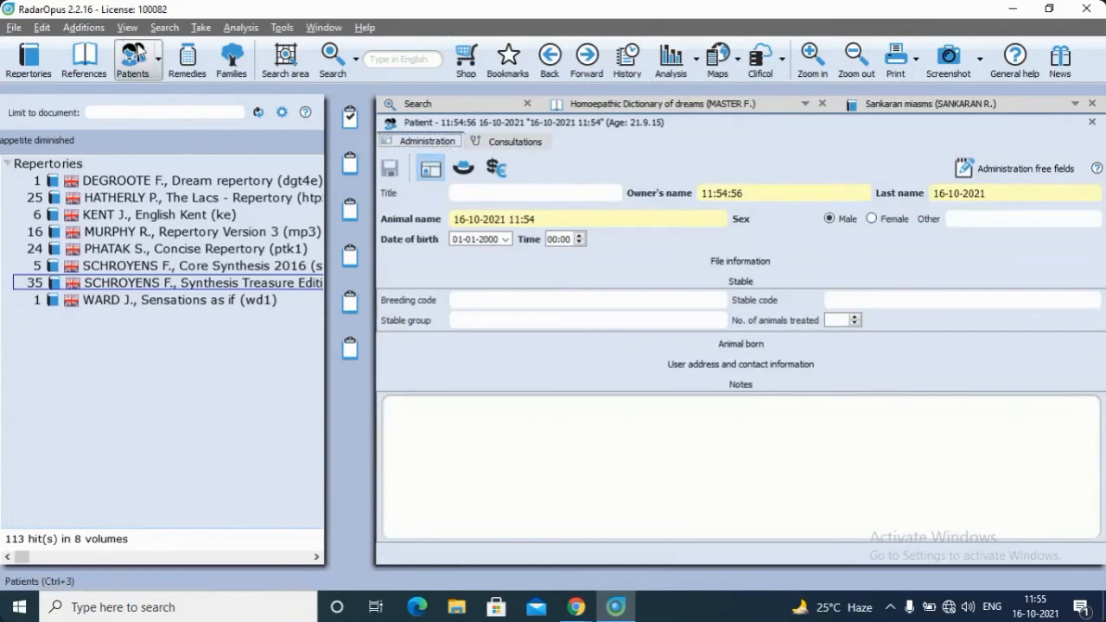
# Switch to the WebinarJam live broadcast in Chrome
pyautogui.moveTo(571, 609)
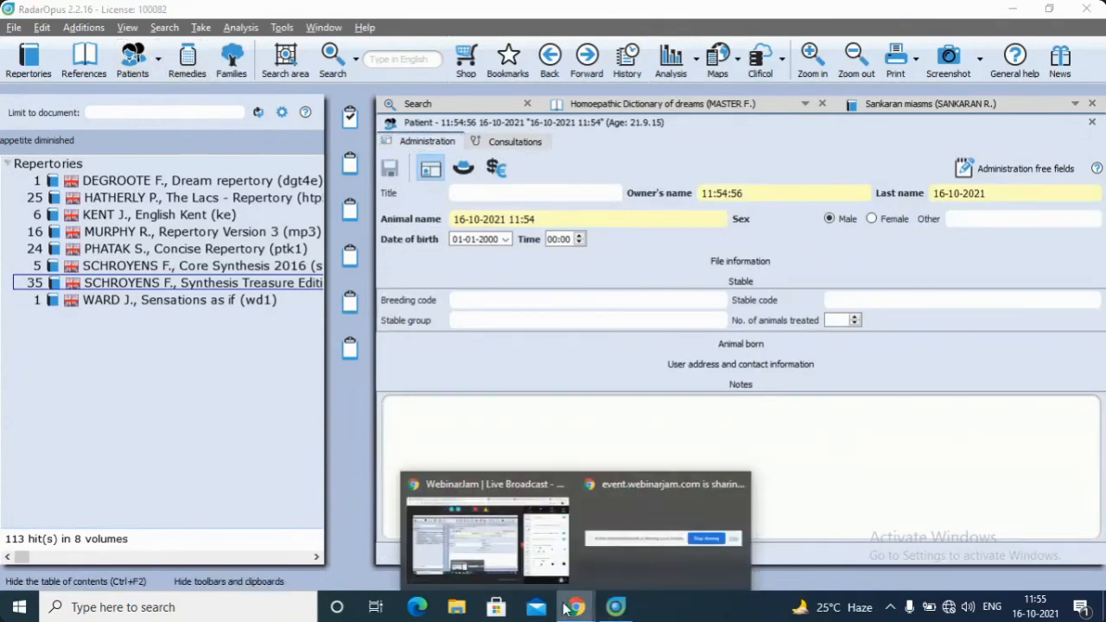
pyautogui.click(522, 560)
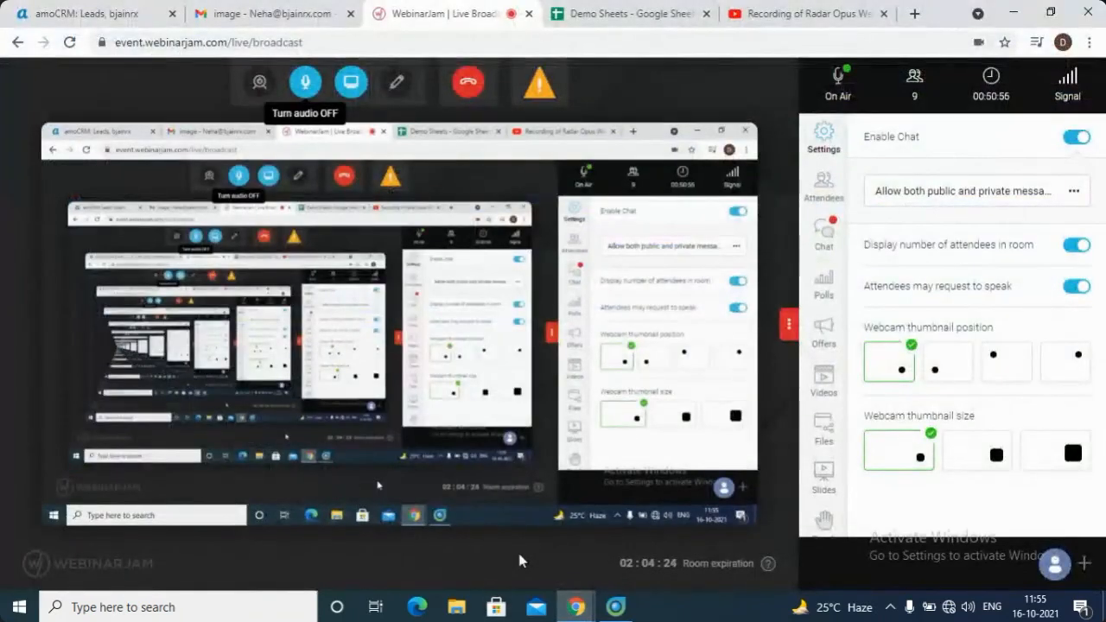